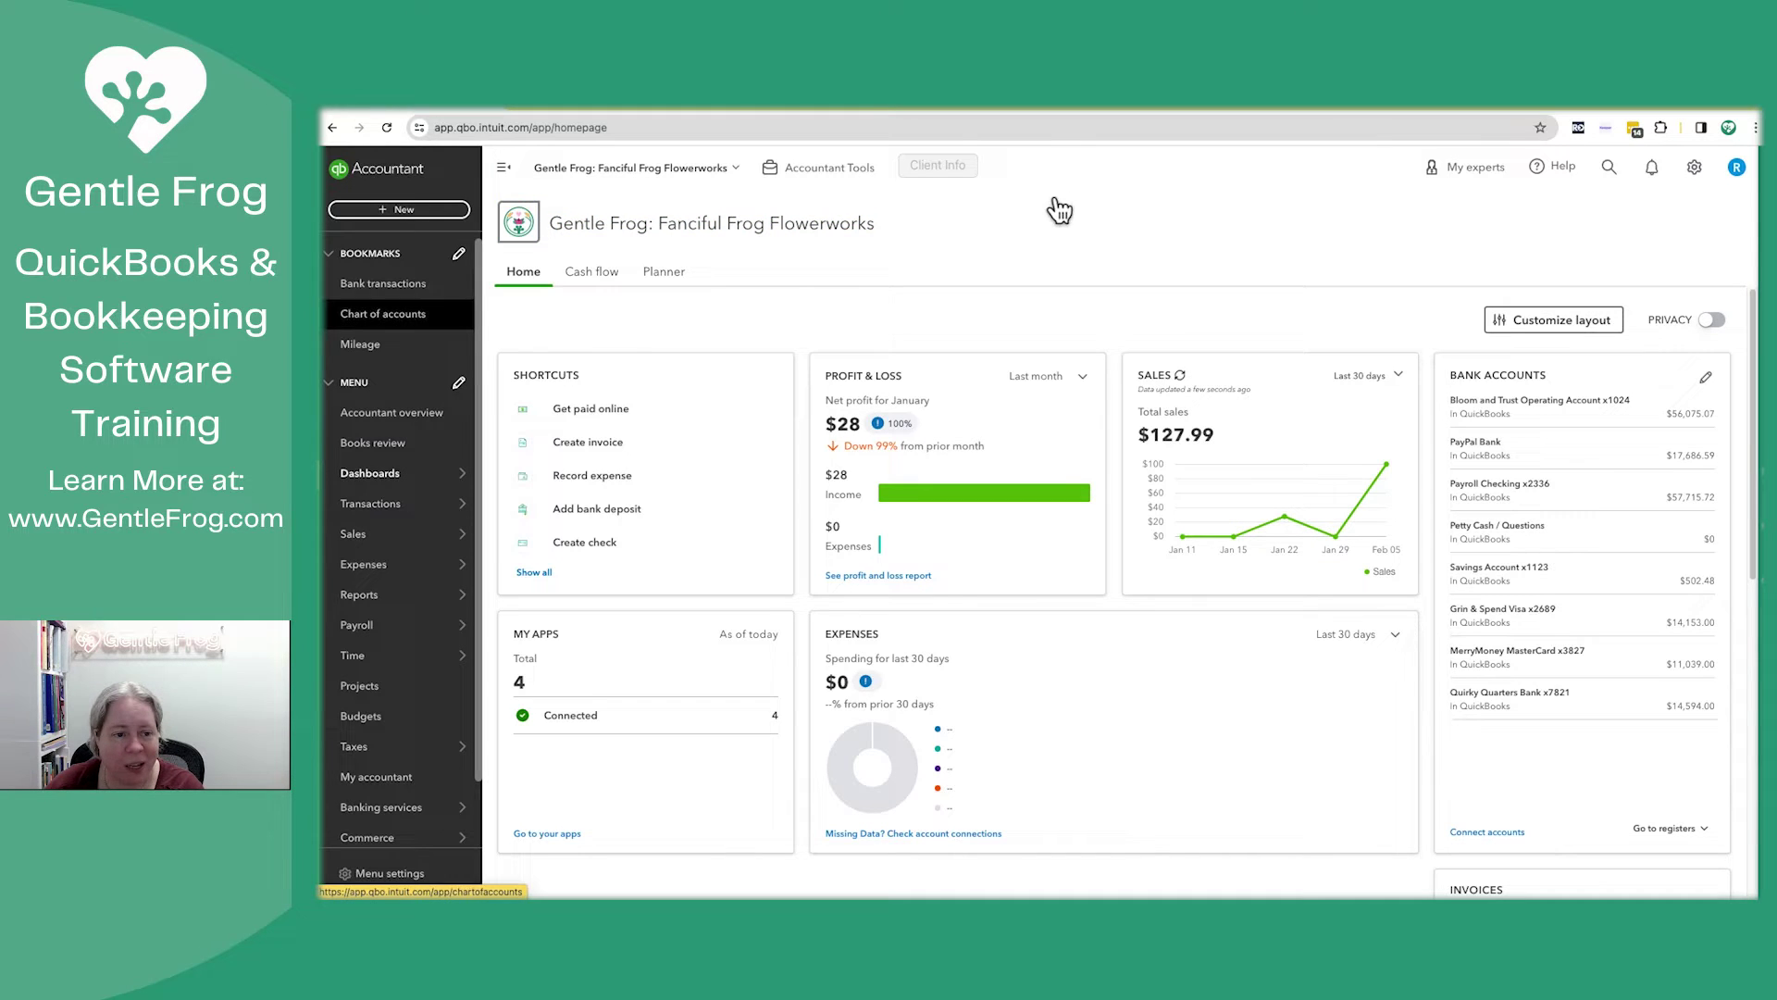
Step: Dismiss the bookmark customization and open the 65-account Chart of accounts list
left_click(459, 259)
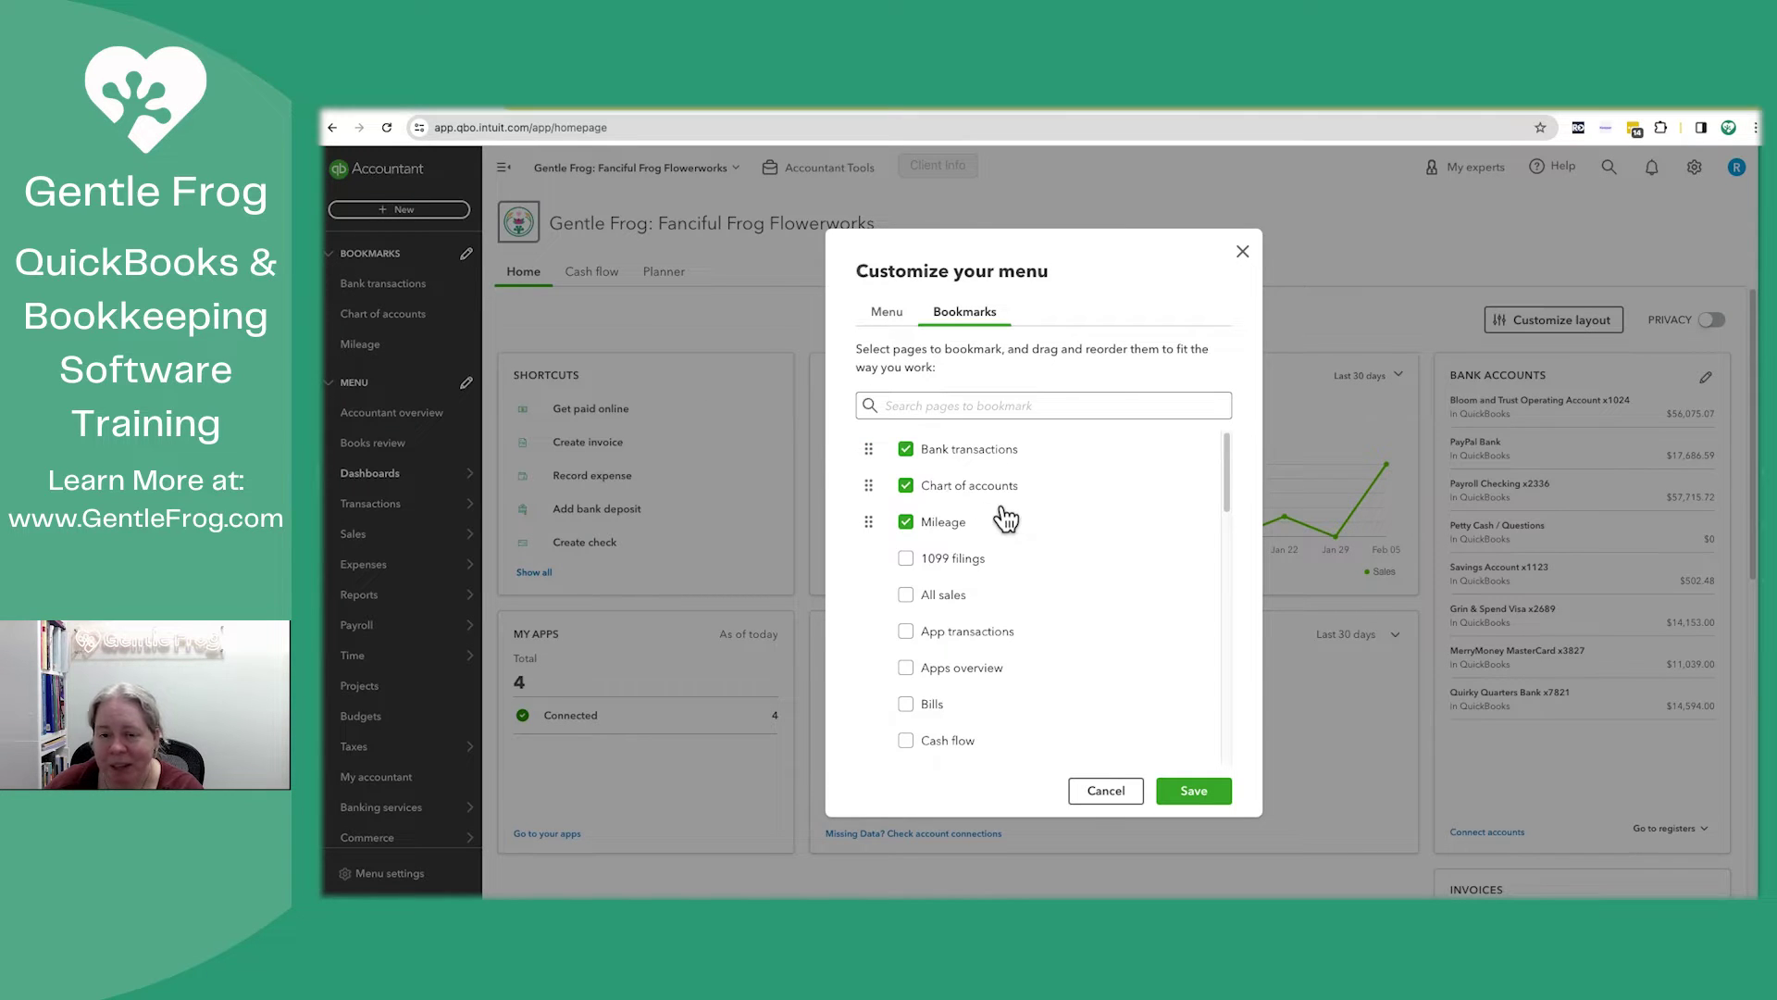
key("Escape")
left_click(411, 316)
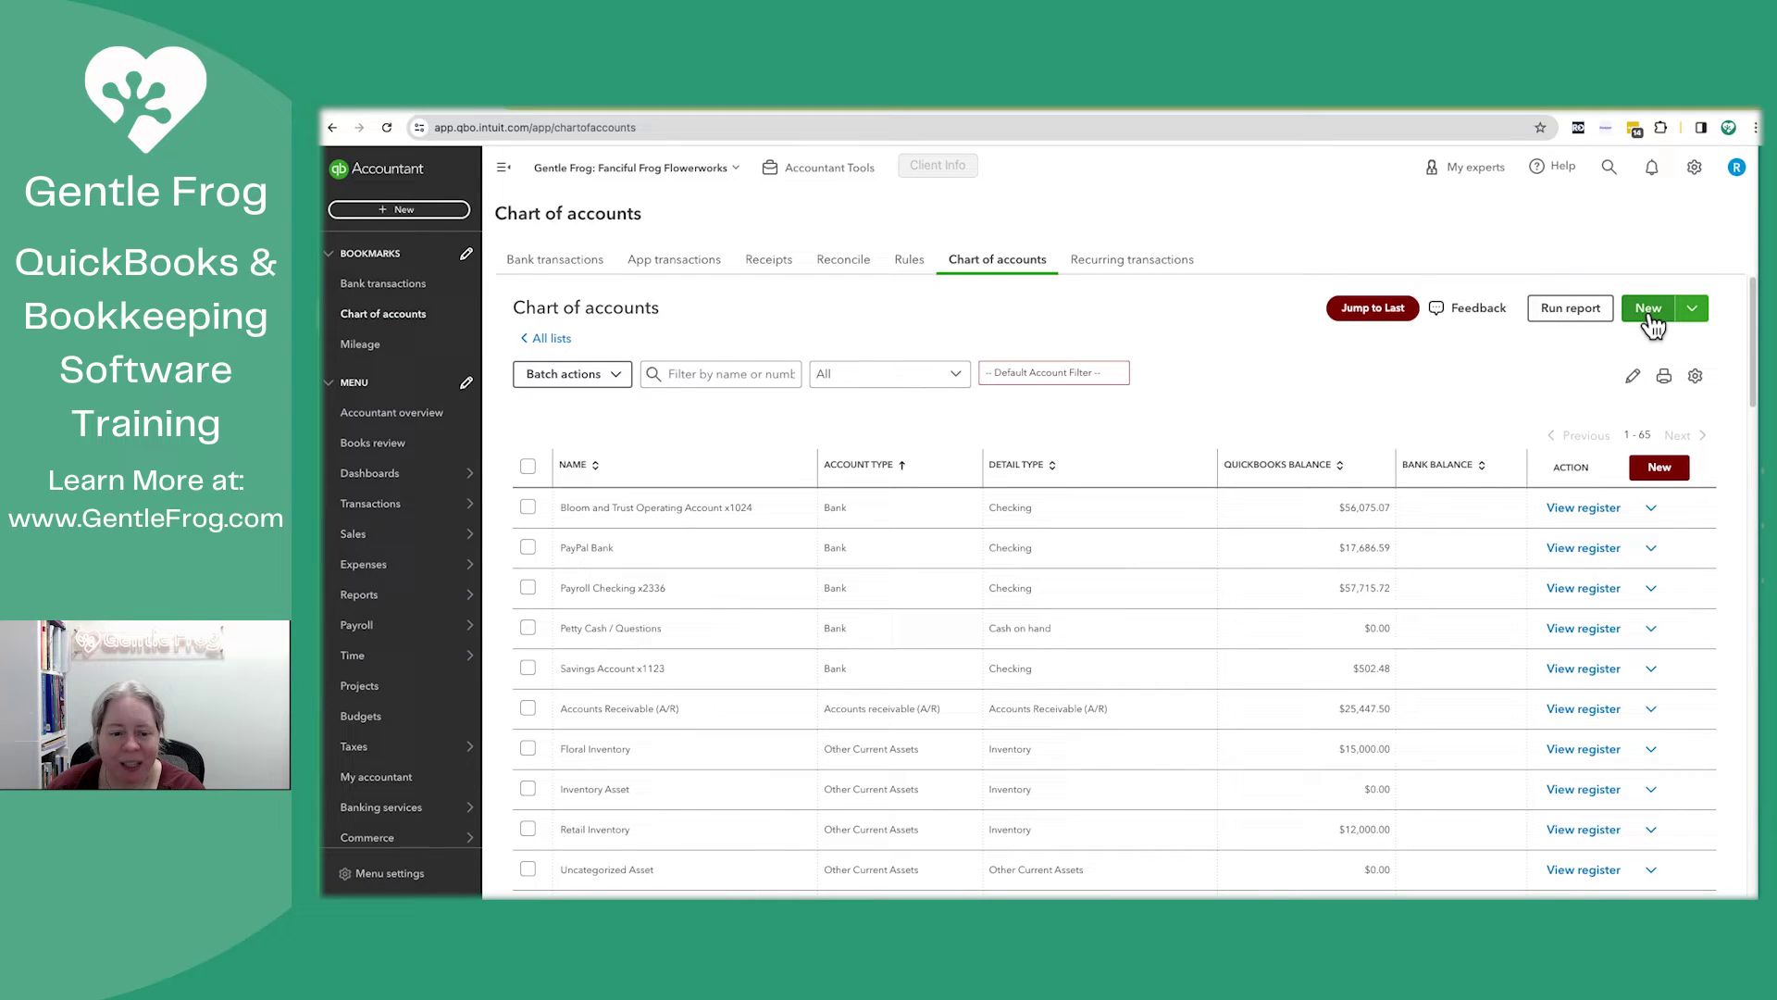
Step: Create and save the Fixed Assets account '2024 Super Fast Car' with tax form section Accumulated Amortization
left_click(1649, 313)
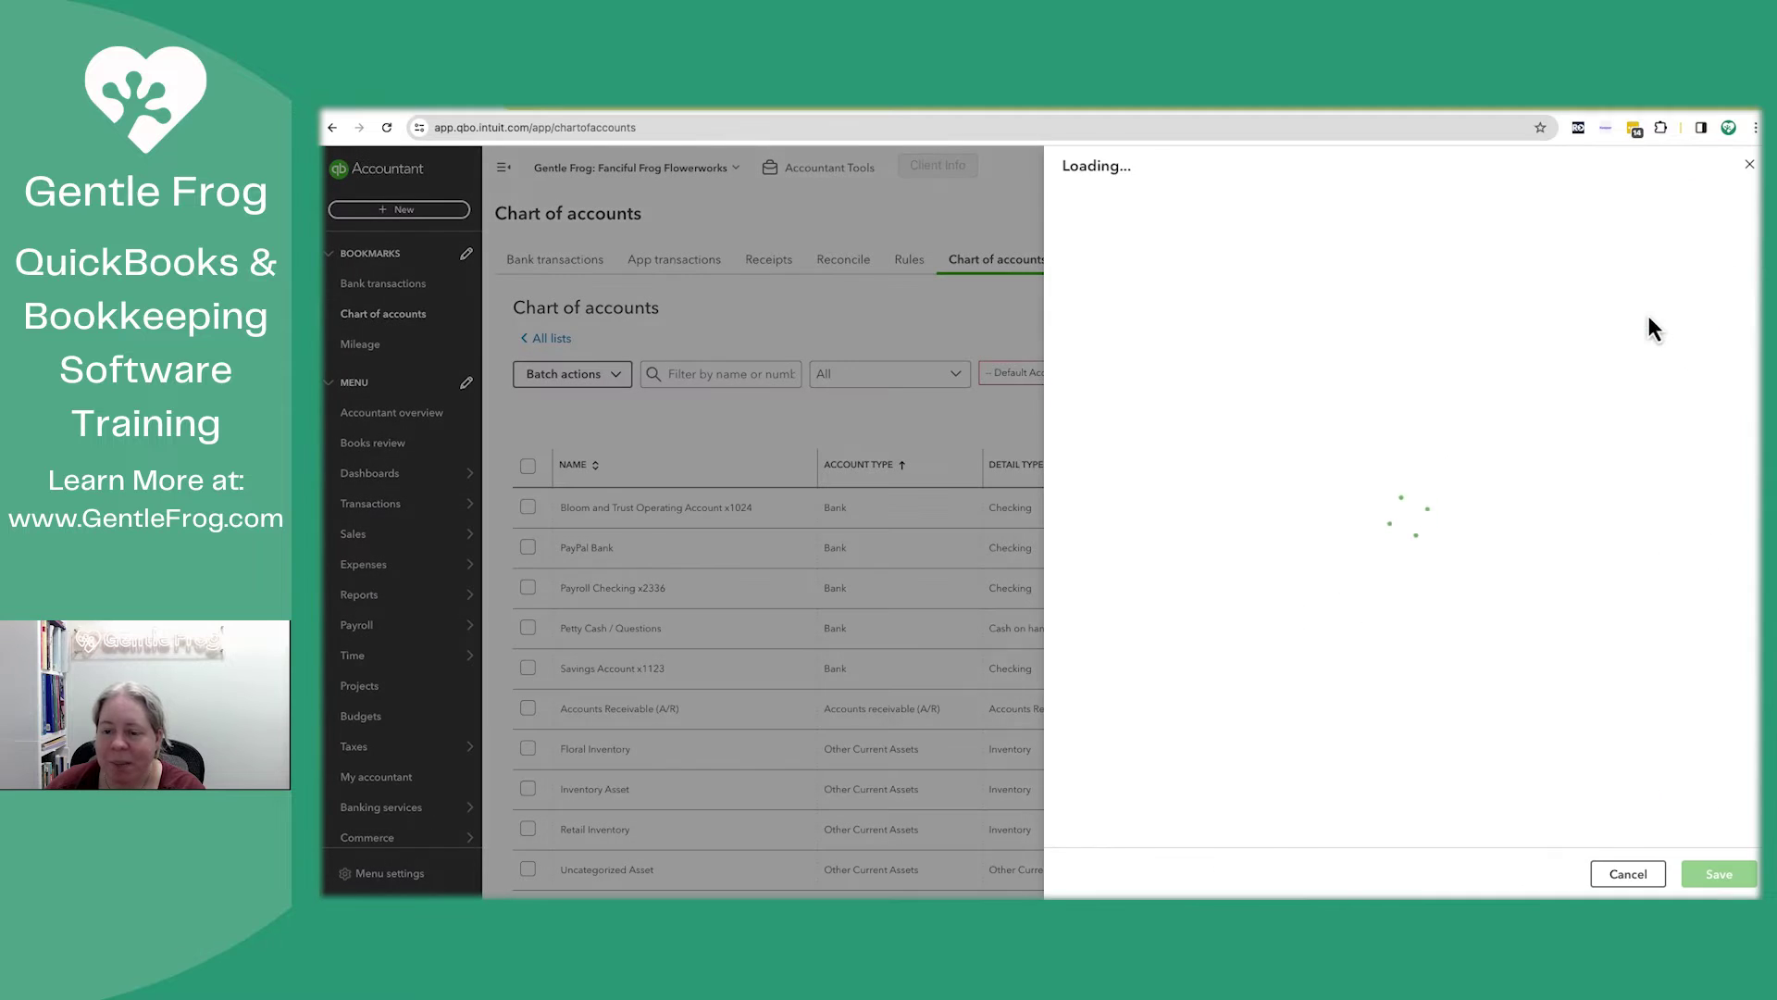
left_click(1408, 221)
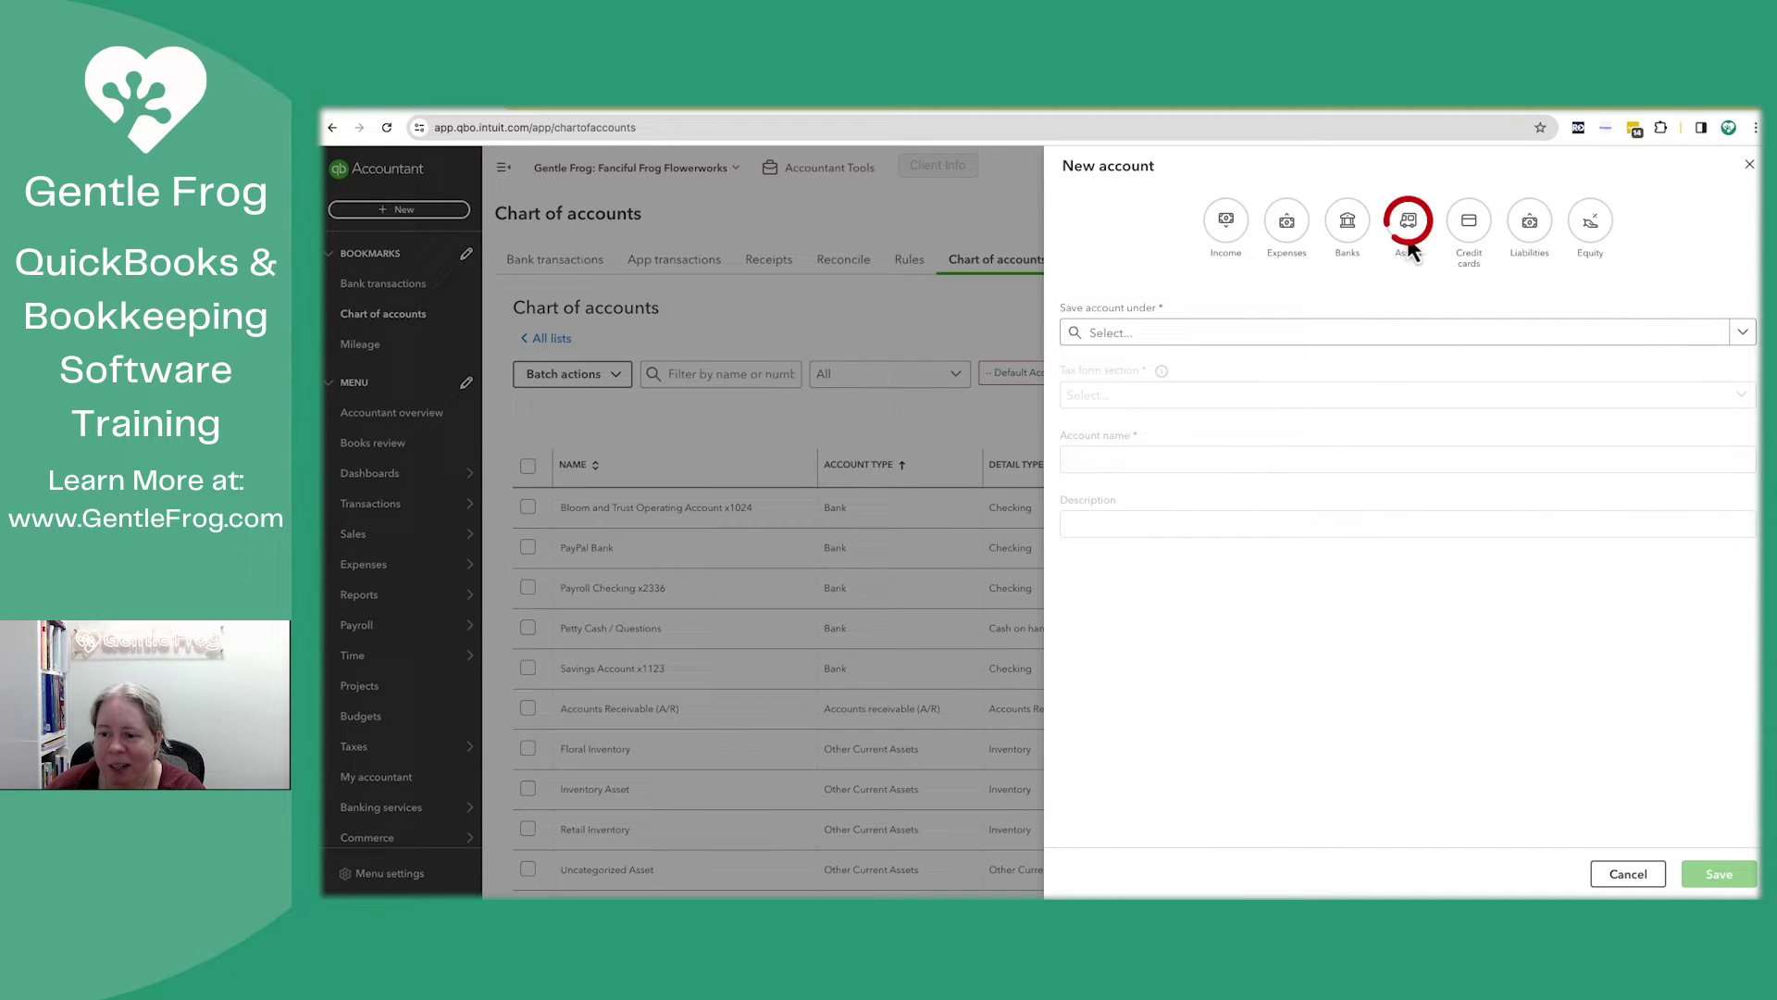
left_click(1176, 335)
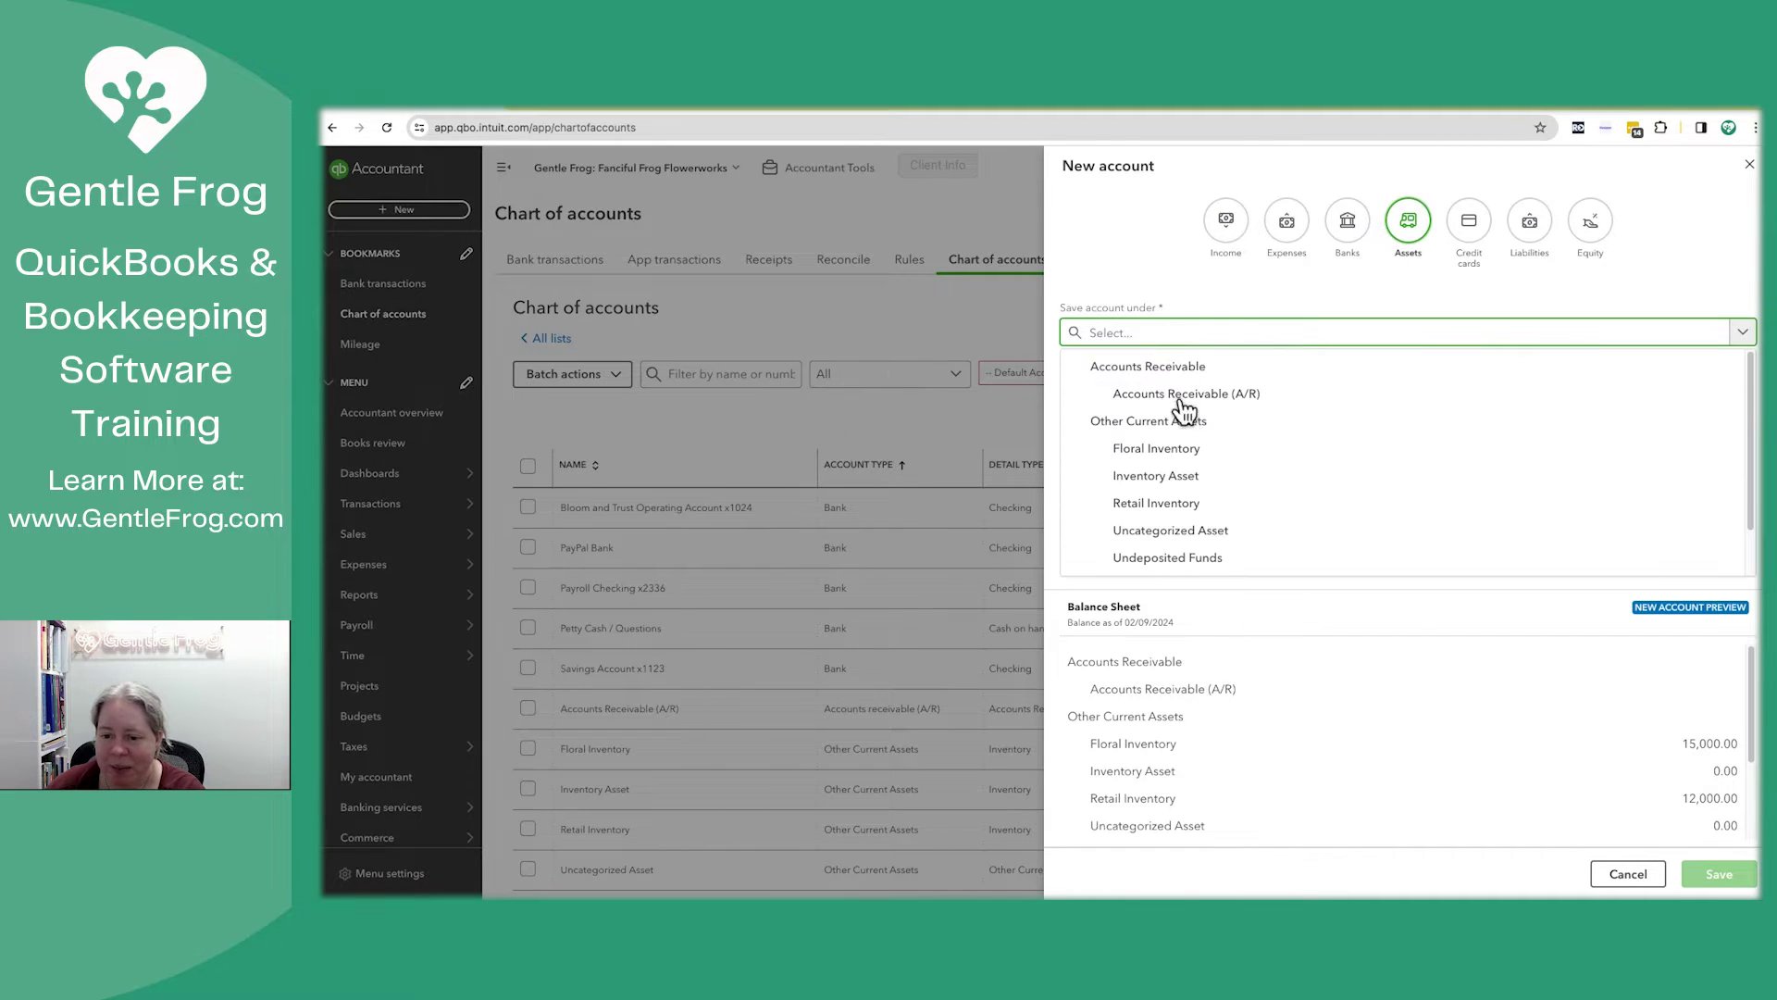
scroll(1185, 421, "down", 1)
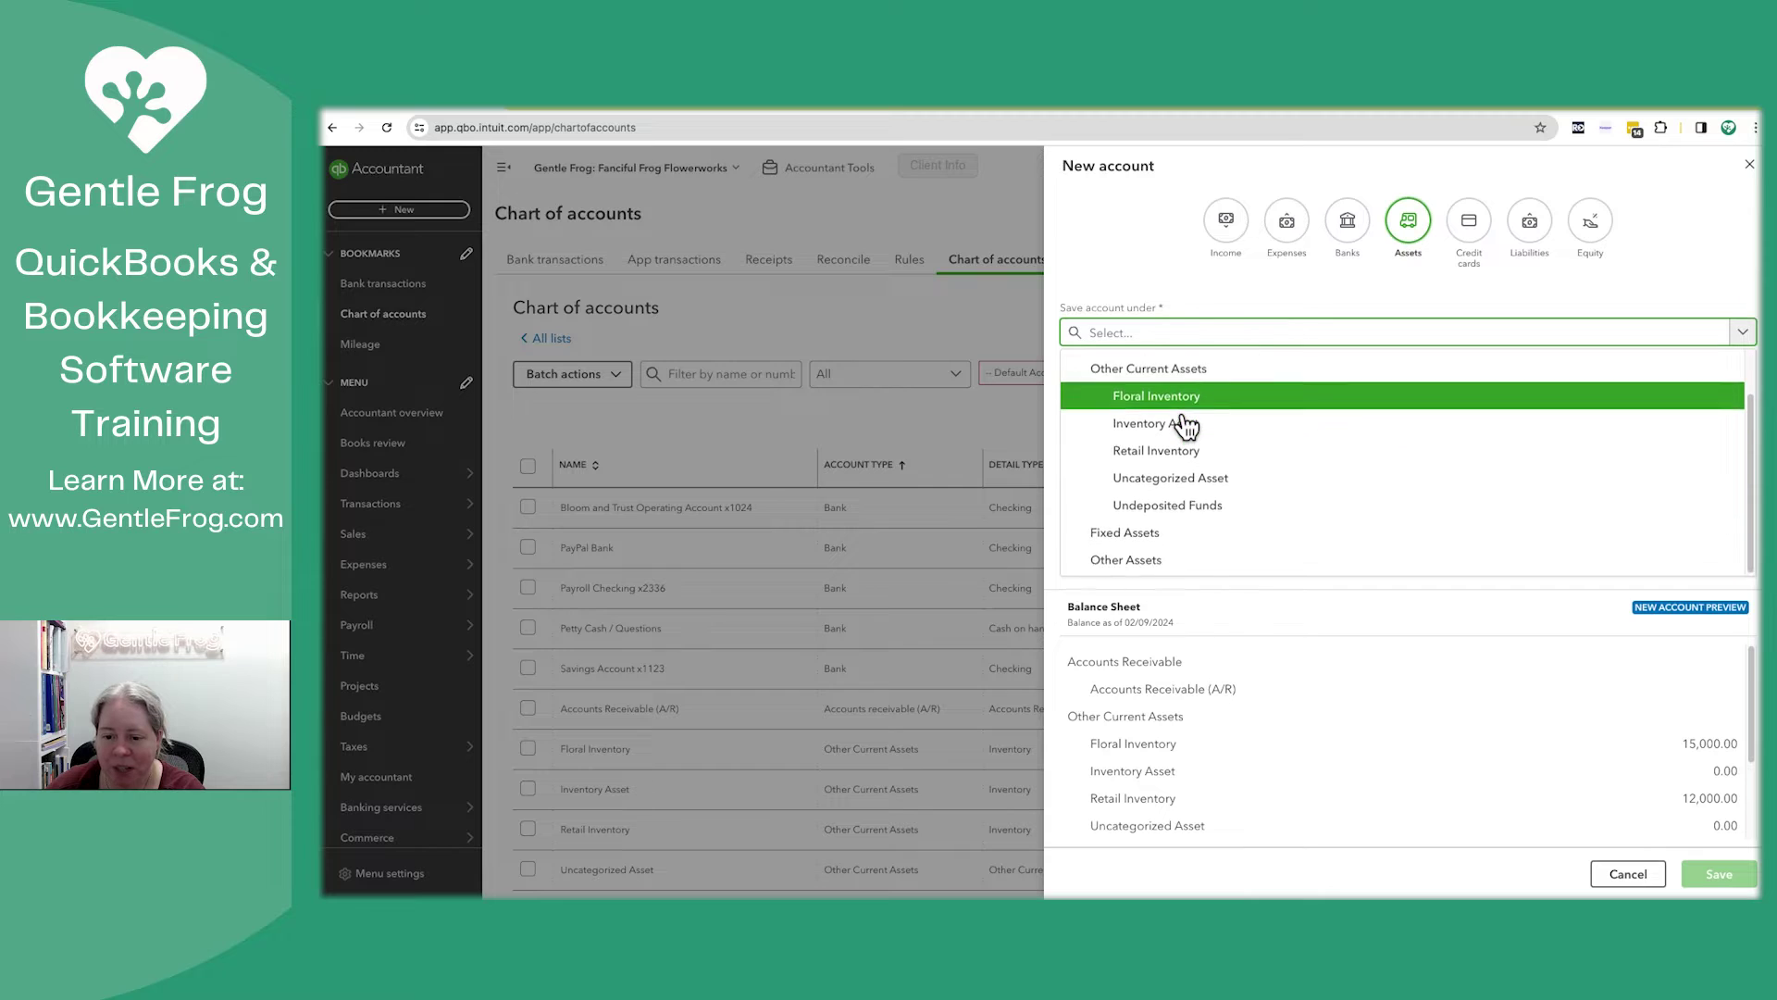
left_click(1170, 530)
left_click(1153, 398)
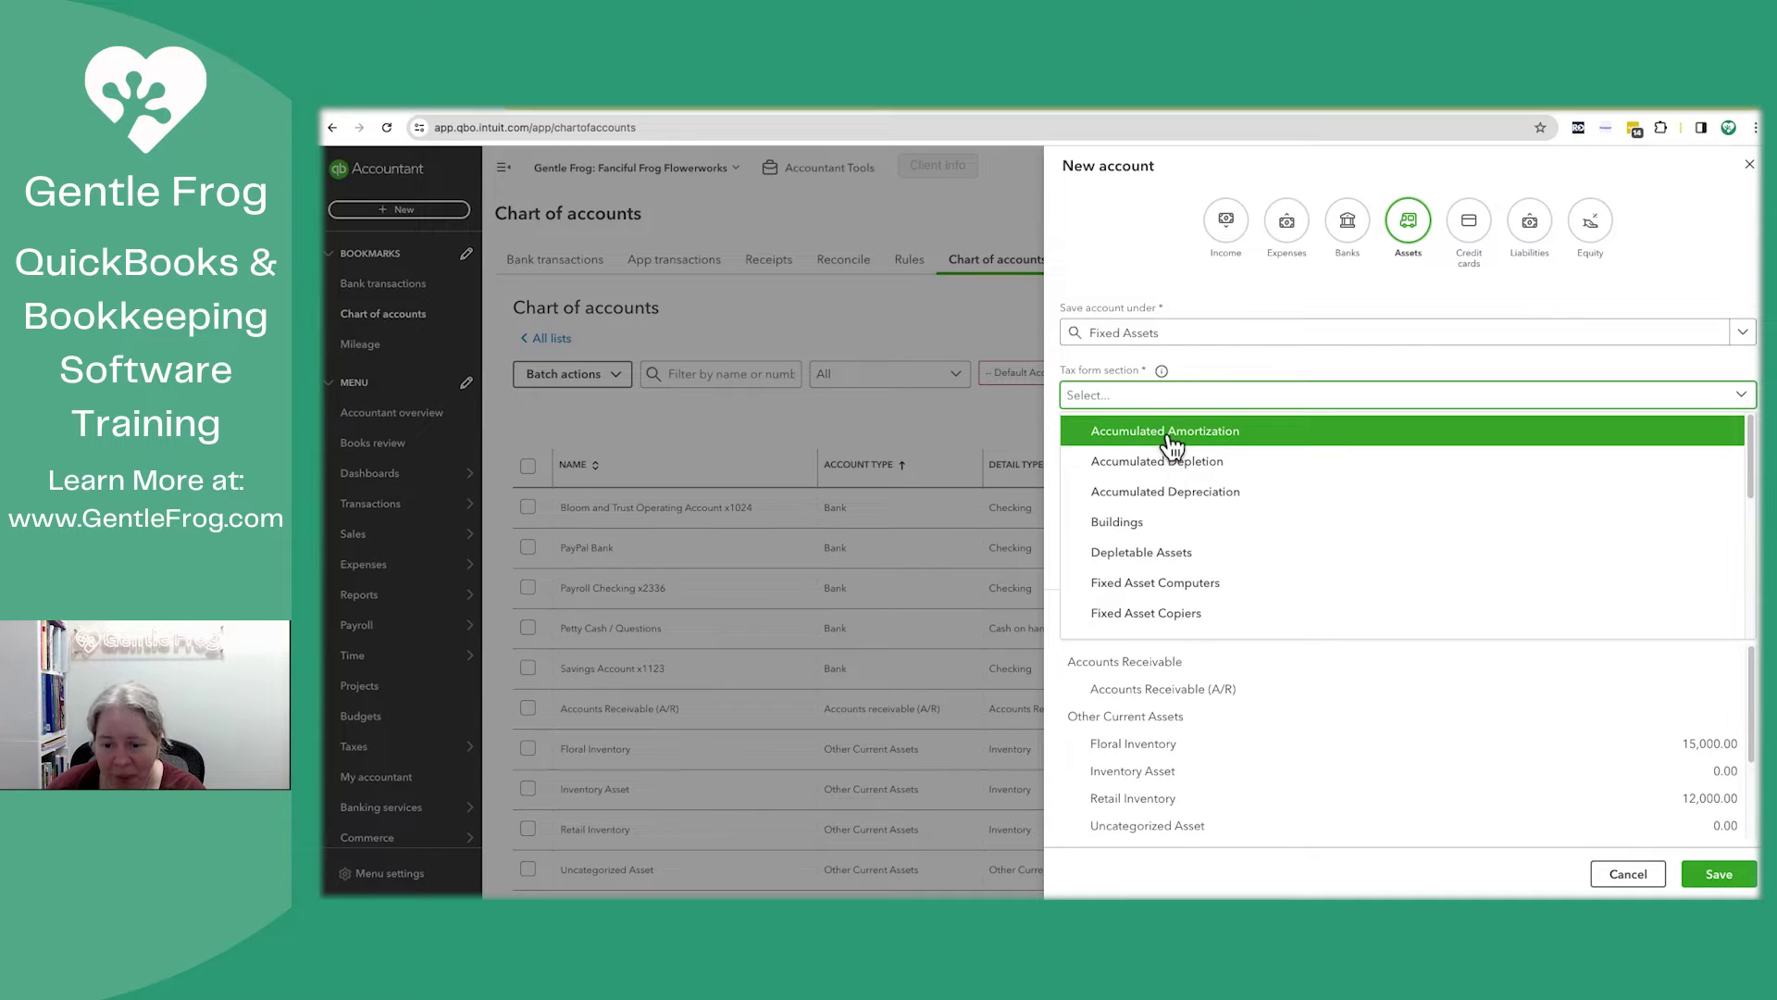
left_click(1171, 433)
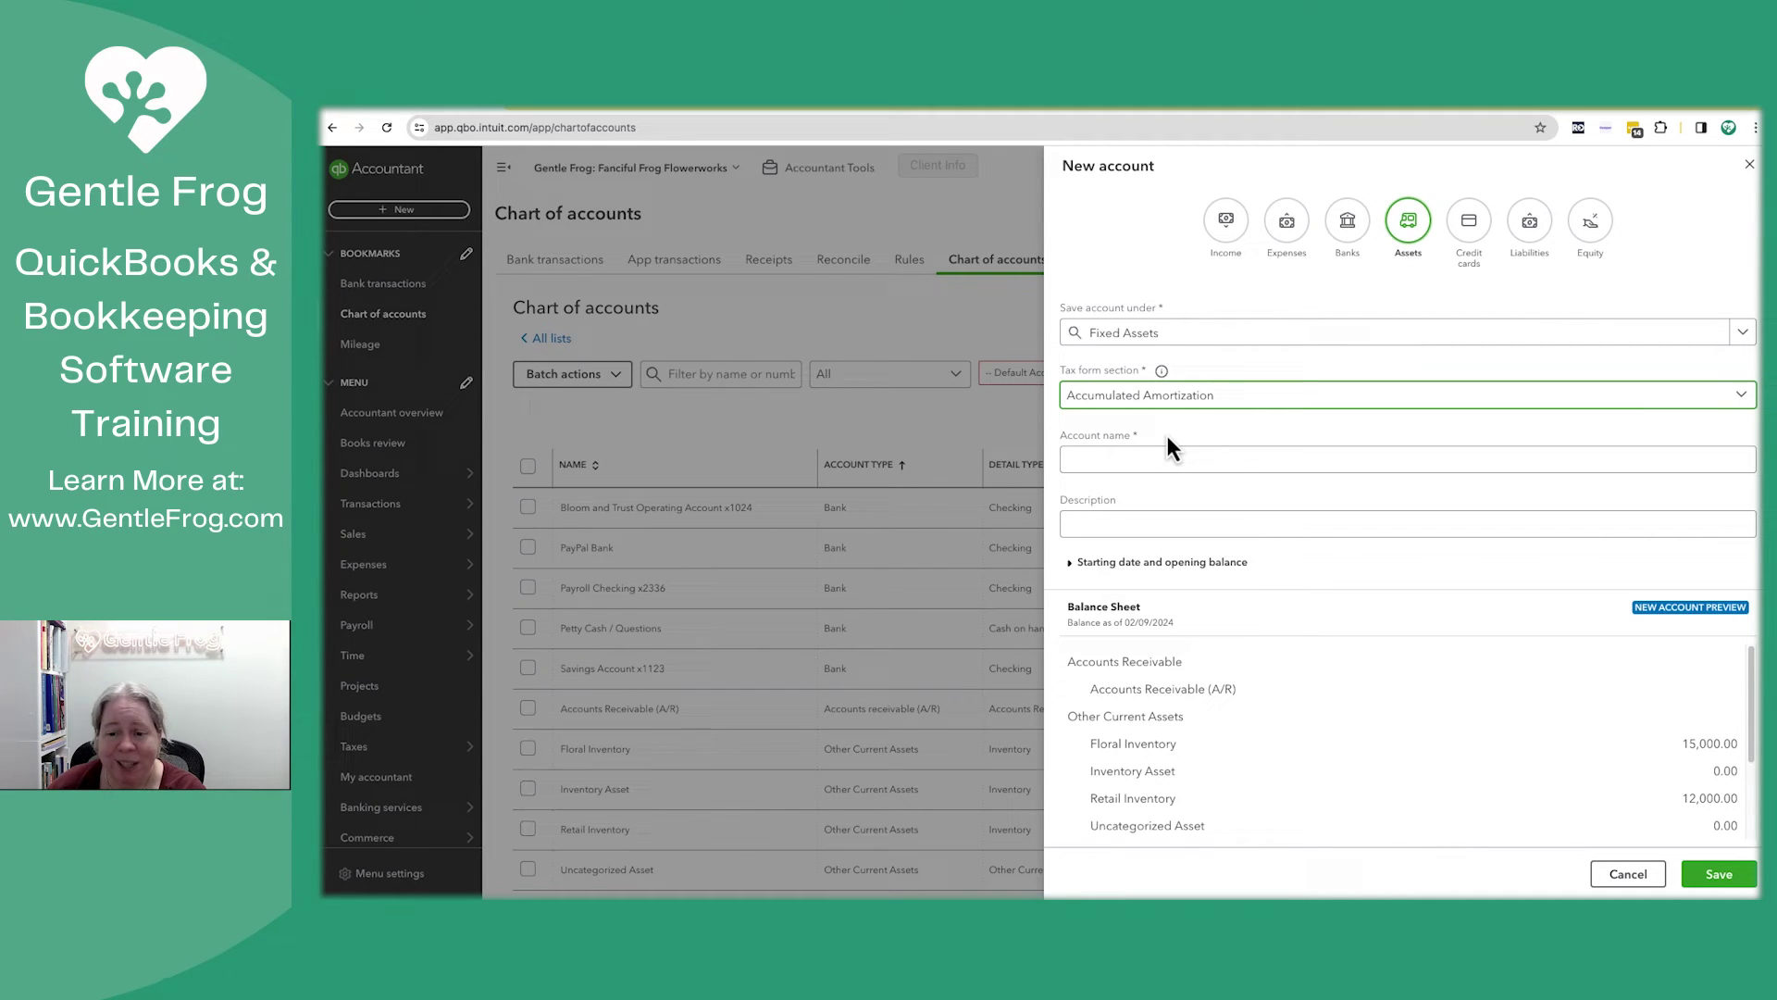
left_click(1173, 461)
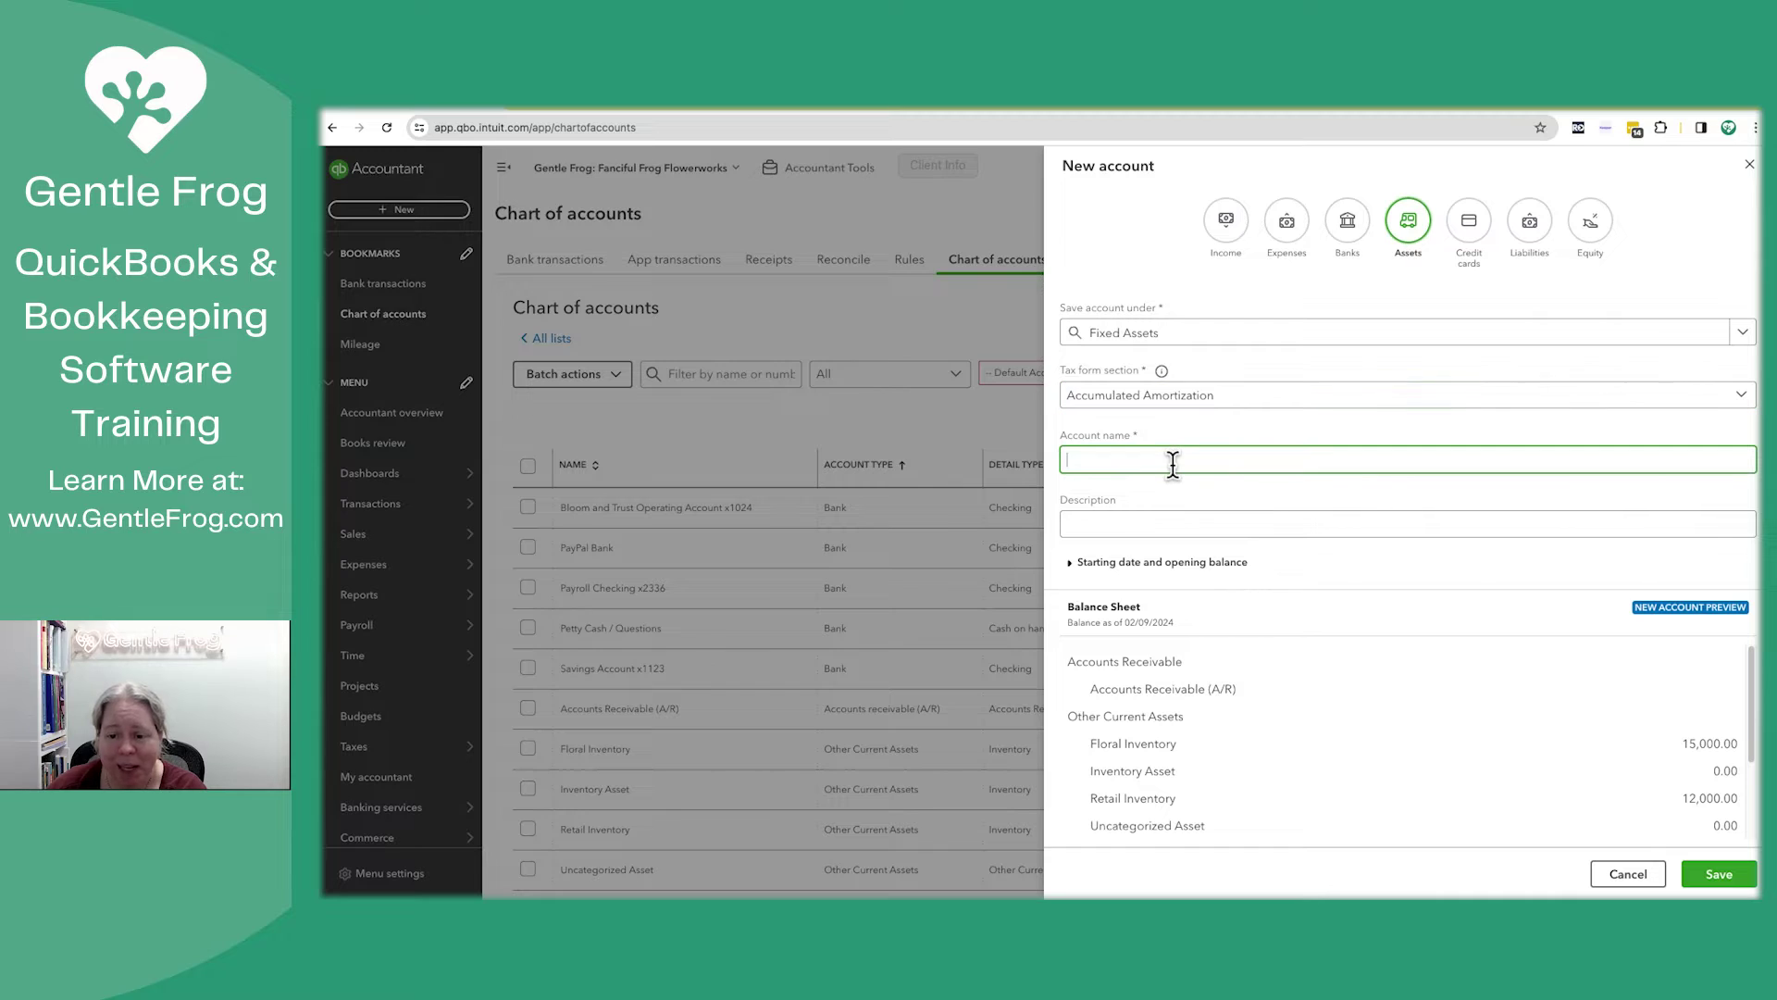
type("2024")
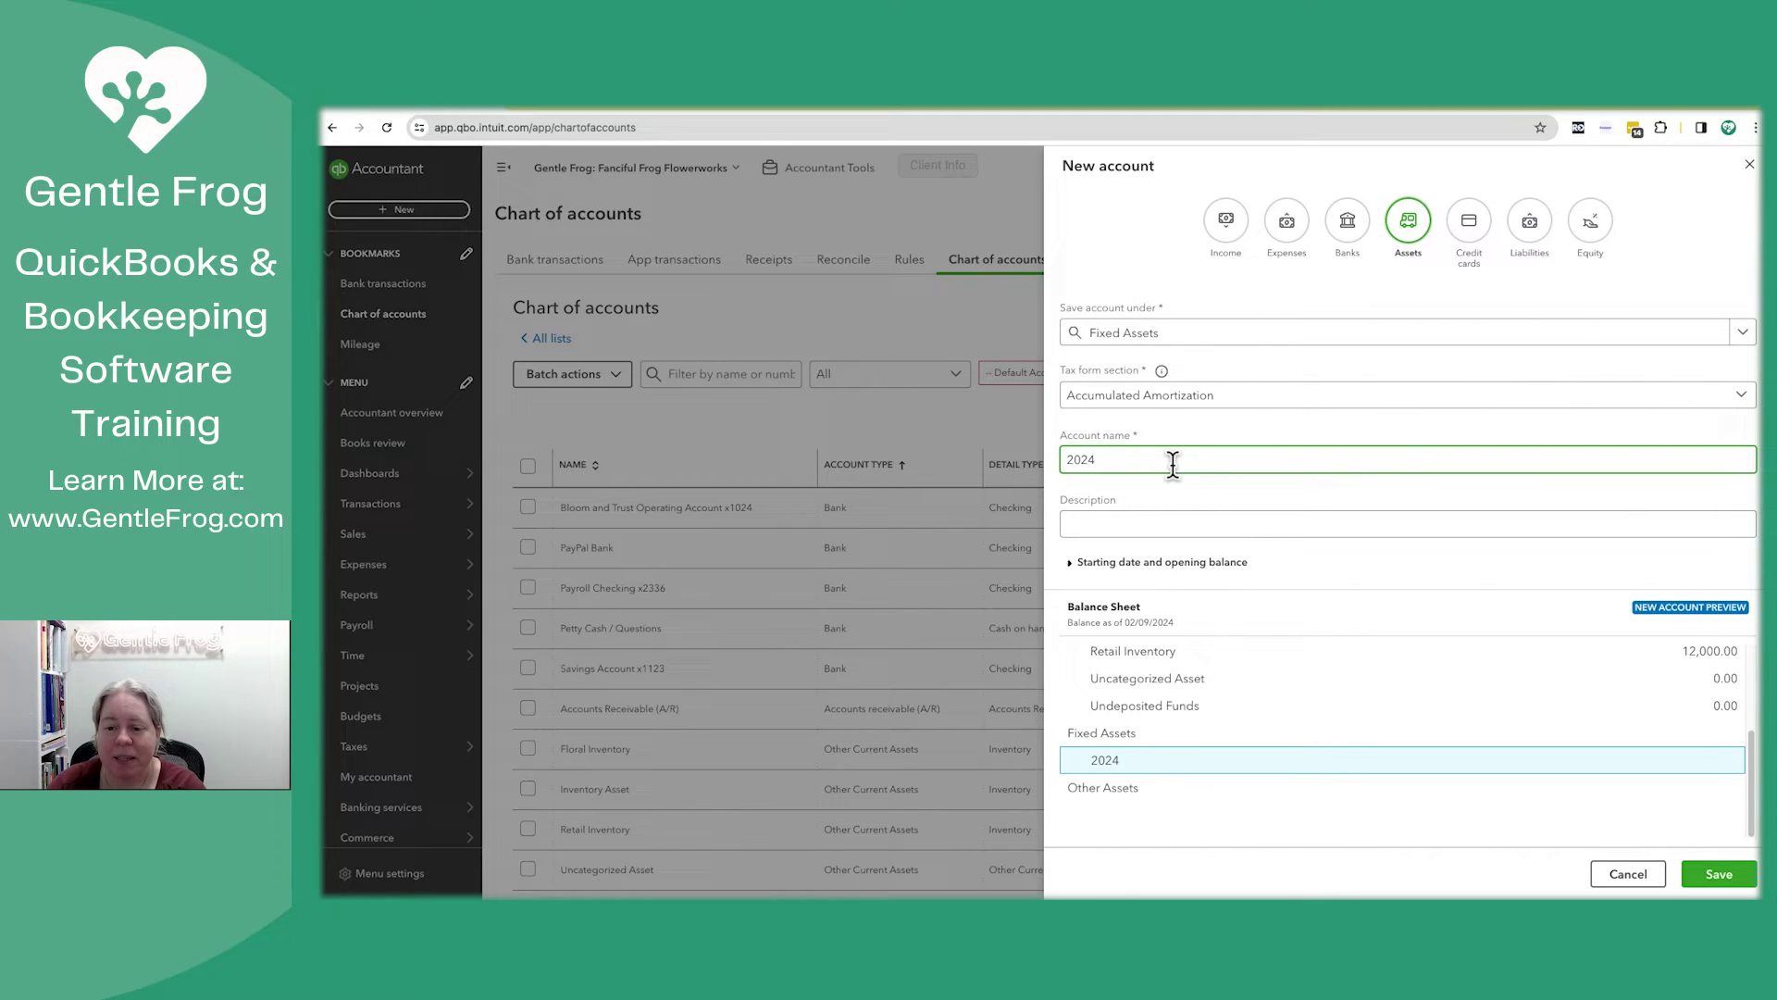
type(" Supe")
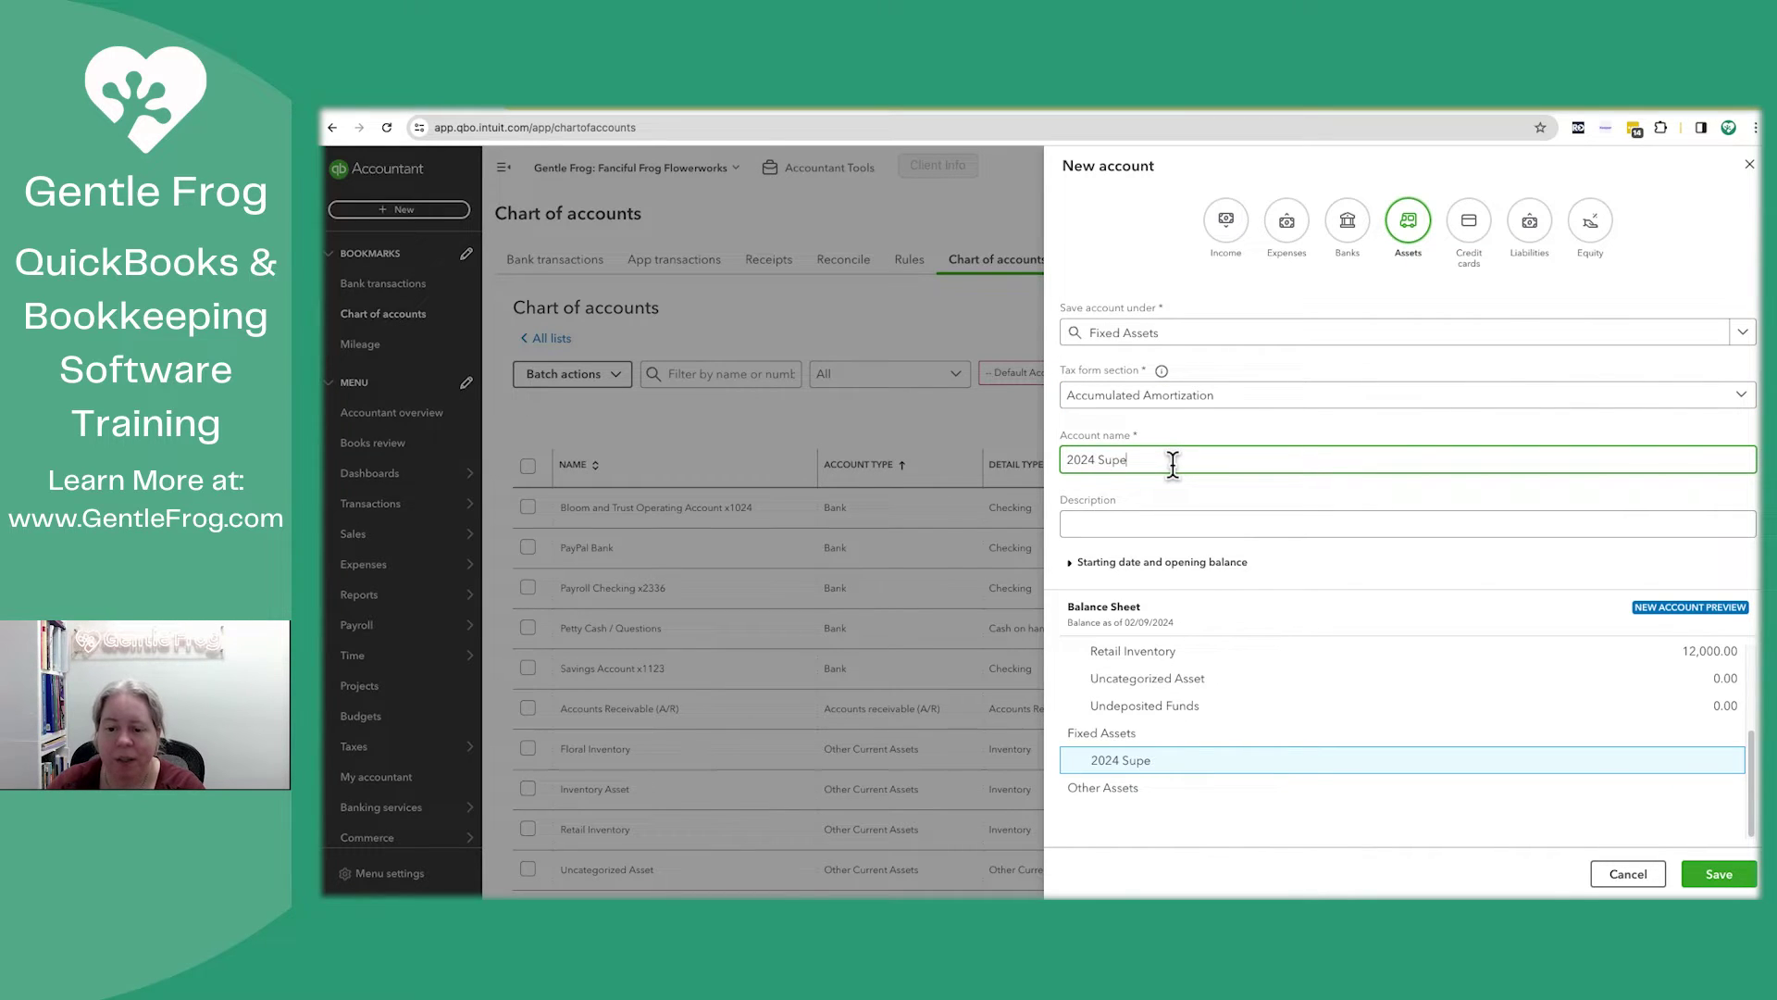
type("r Fuast Car")
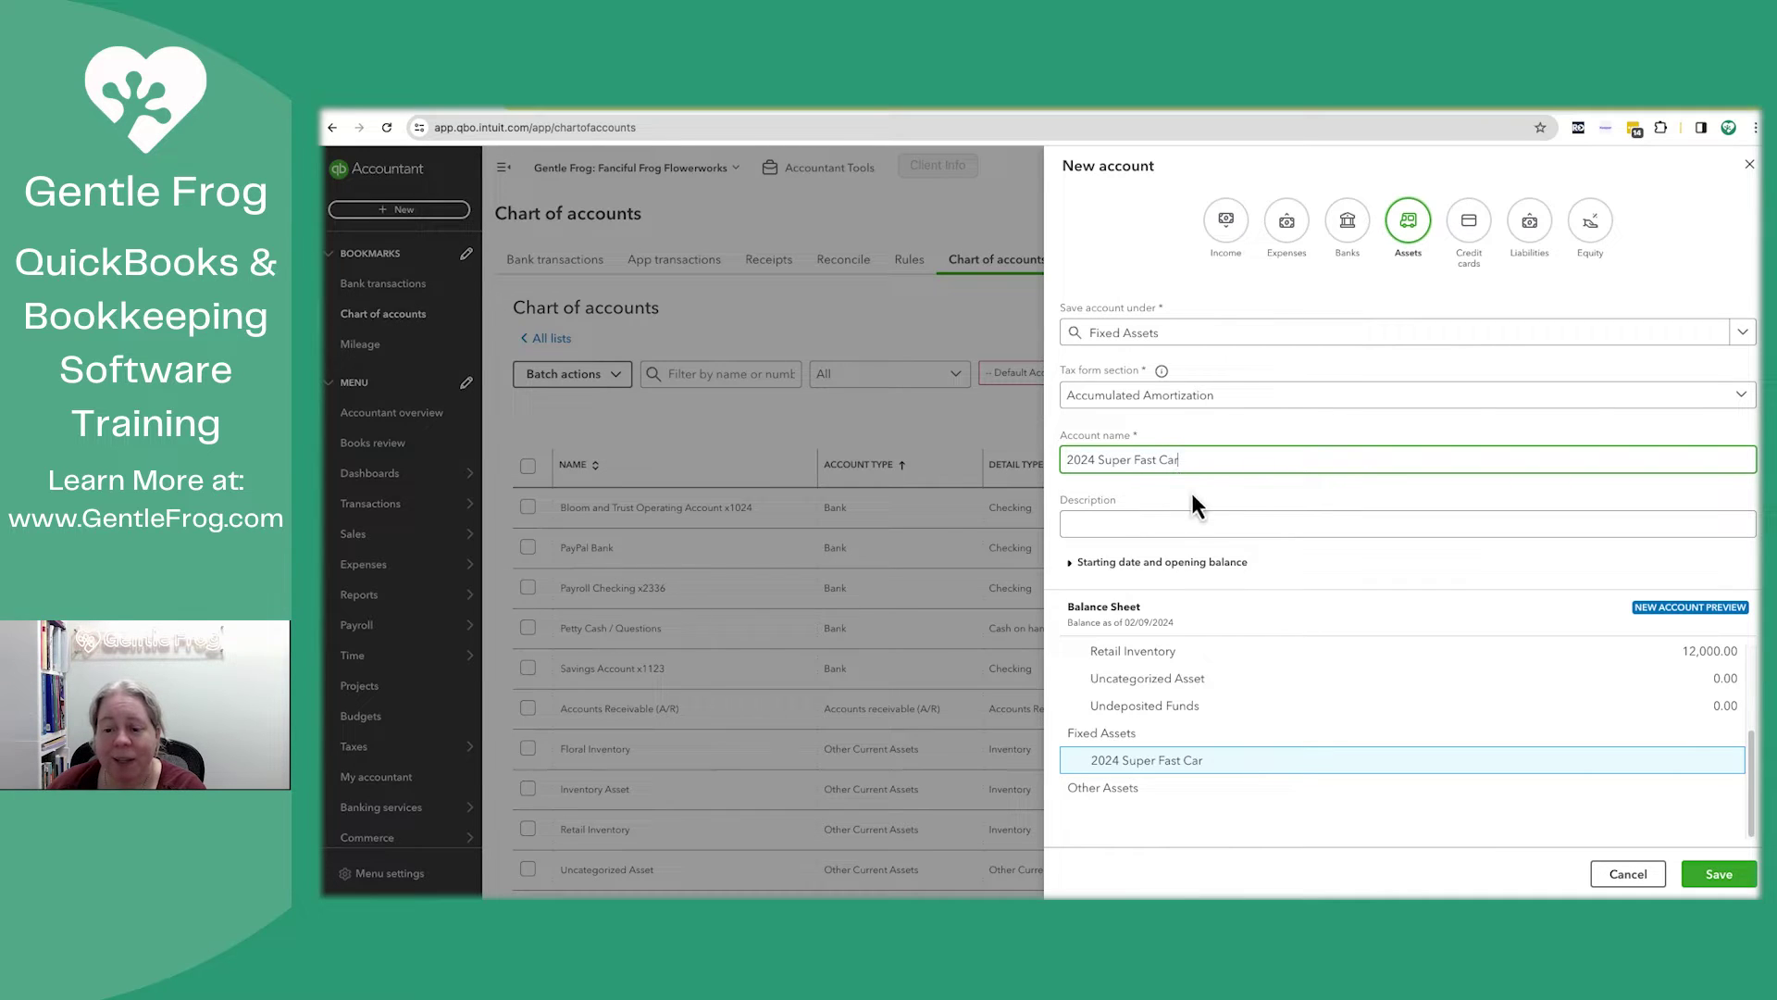
left_click(1215, 524)
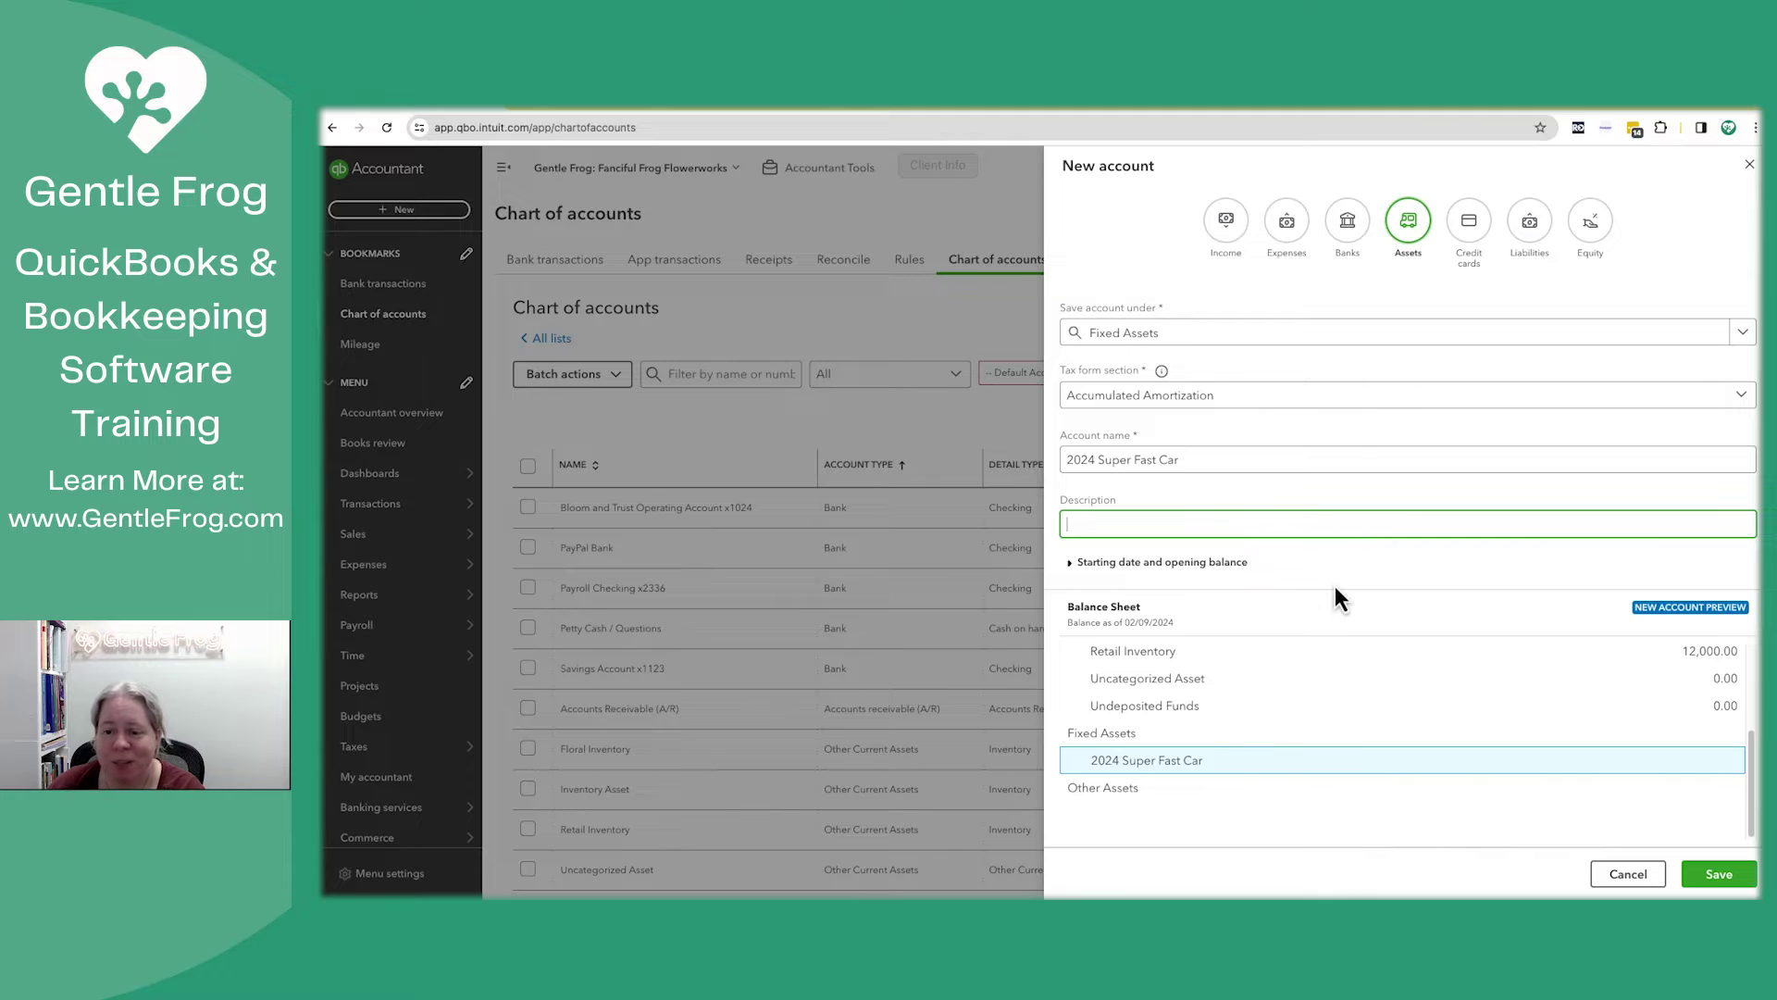
left_click(1714, 880)
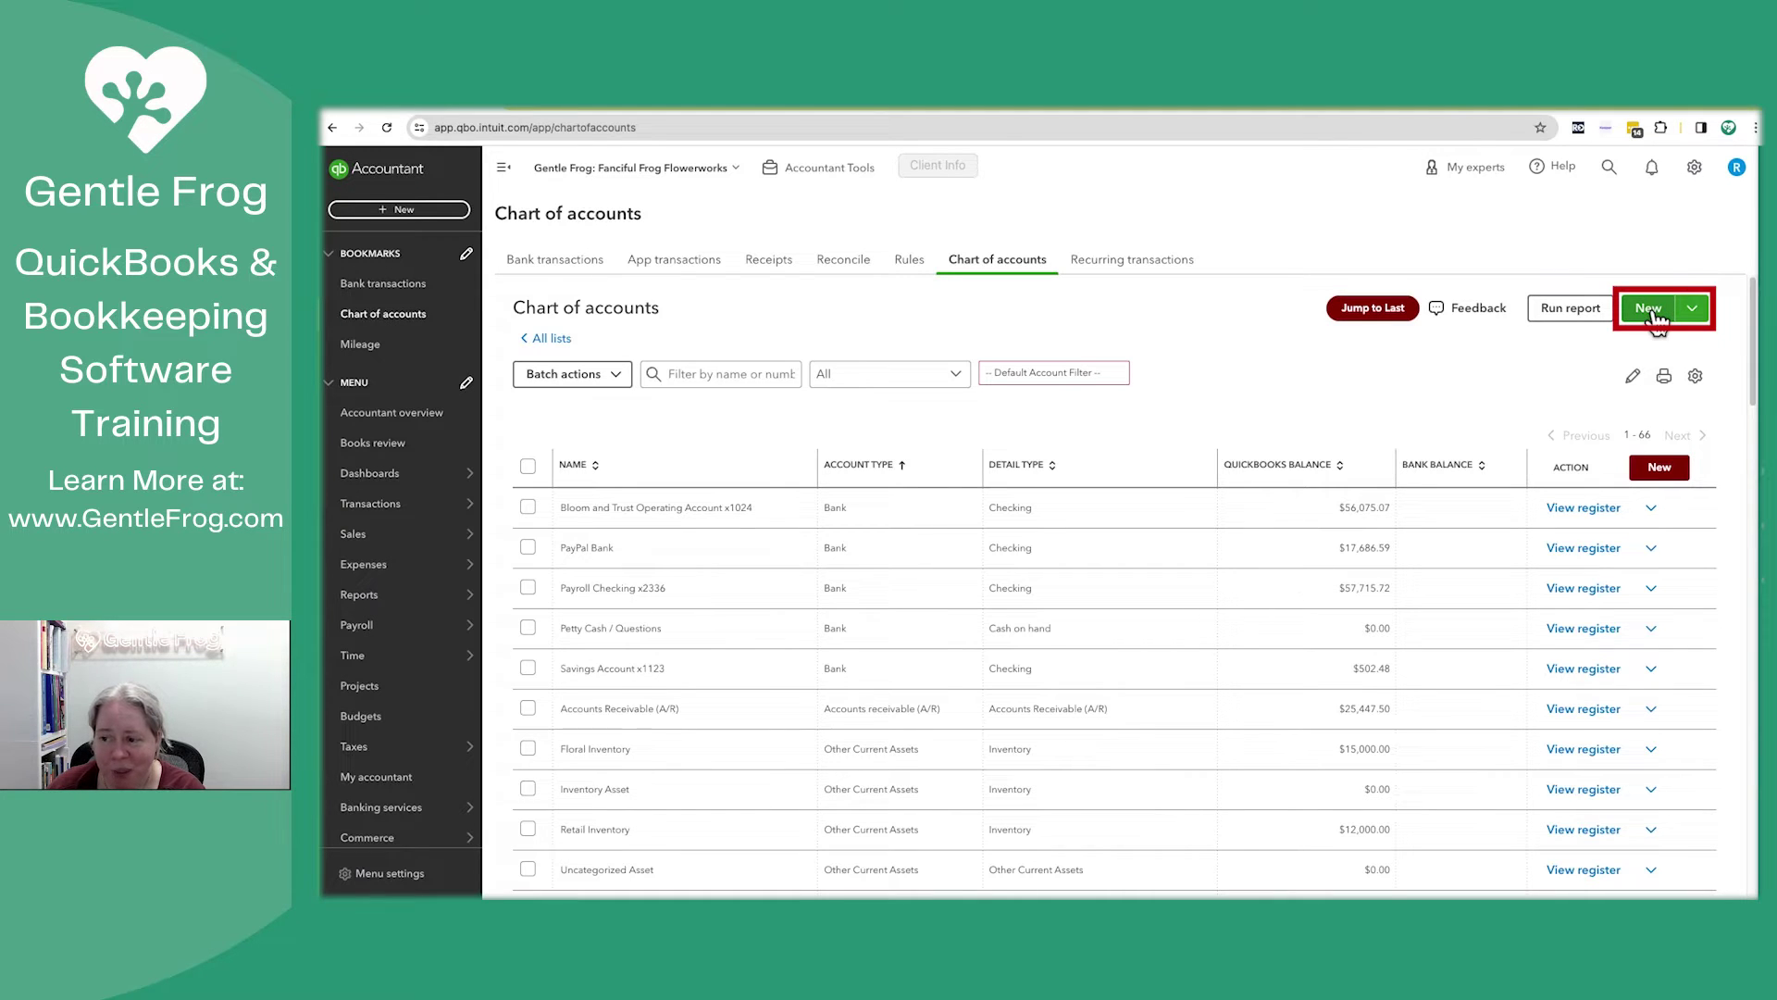
Step: Start a new Liabilities account under Long Term Liabilities with tax form section Notes Payable
left_click(1649, 312)
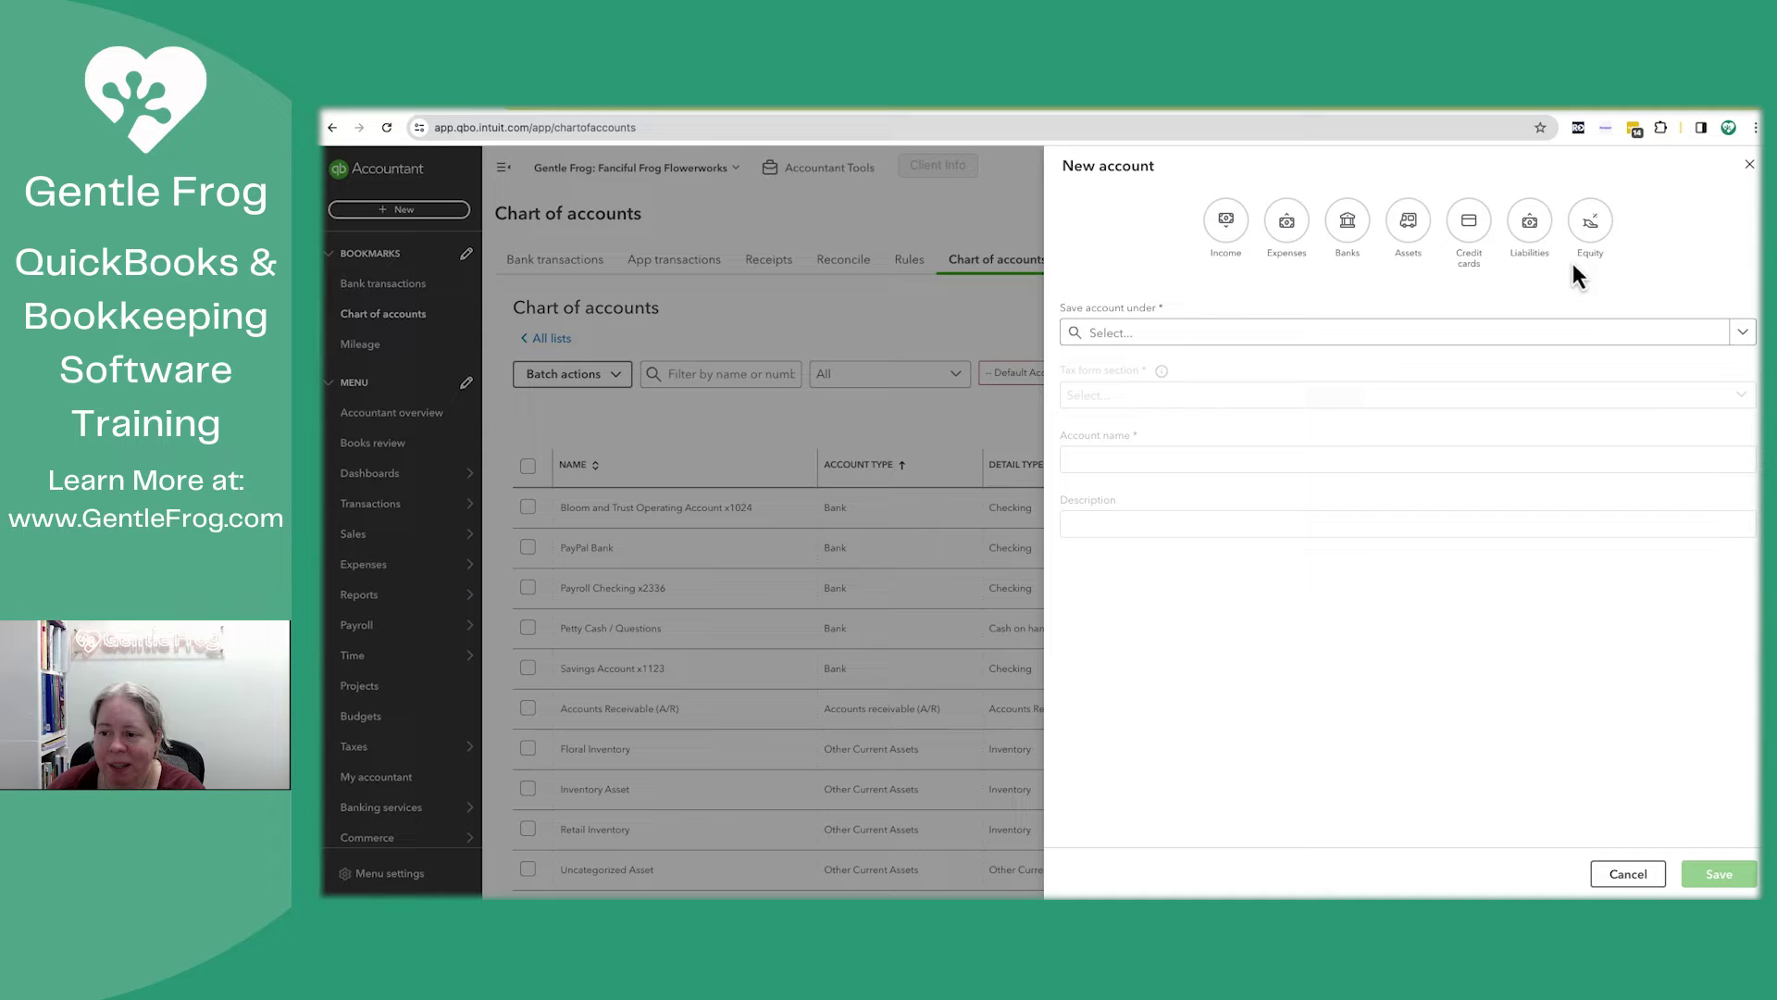
left_click(1526, 227)
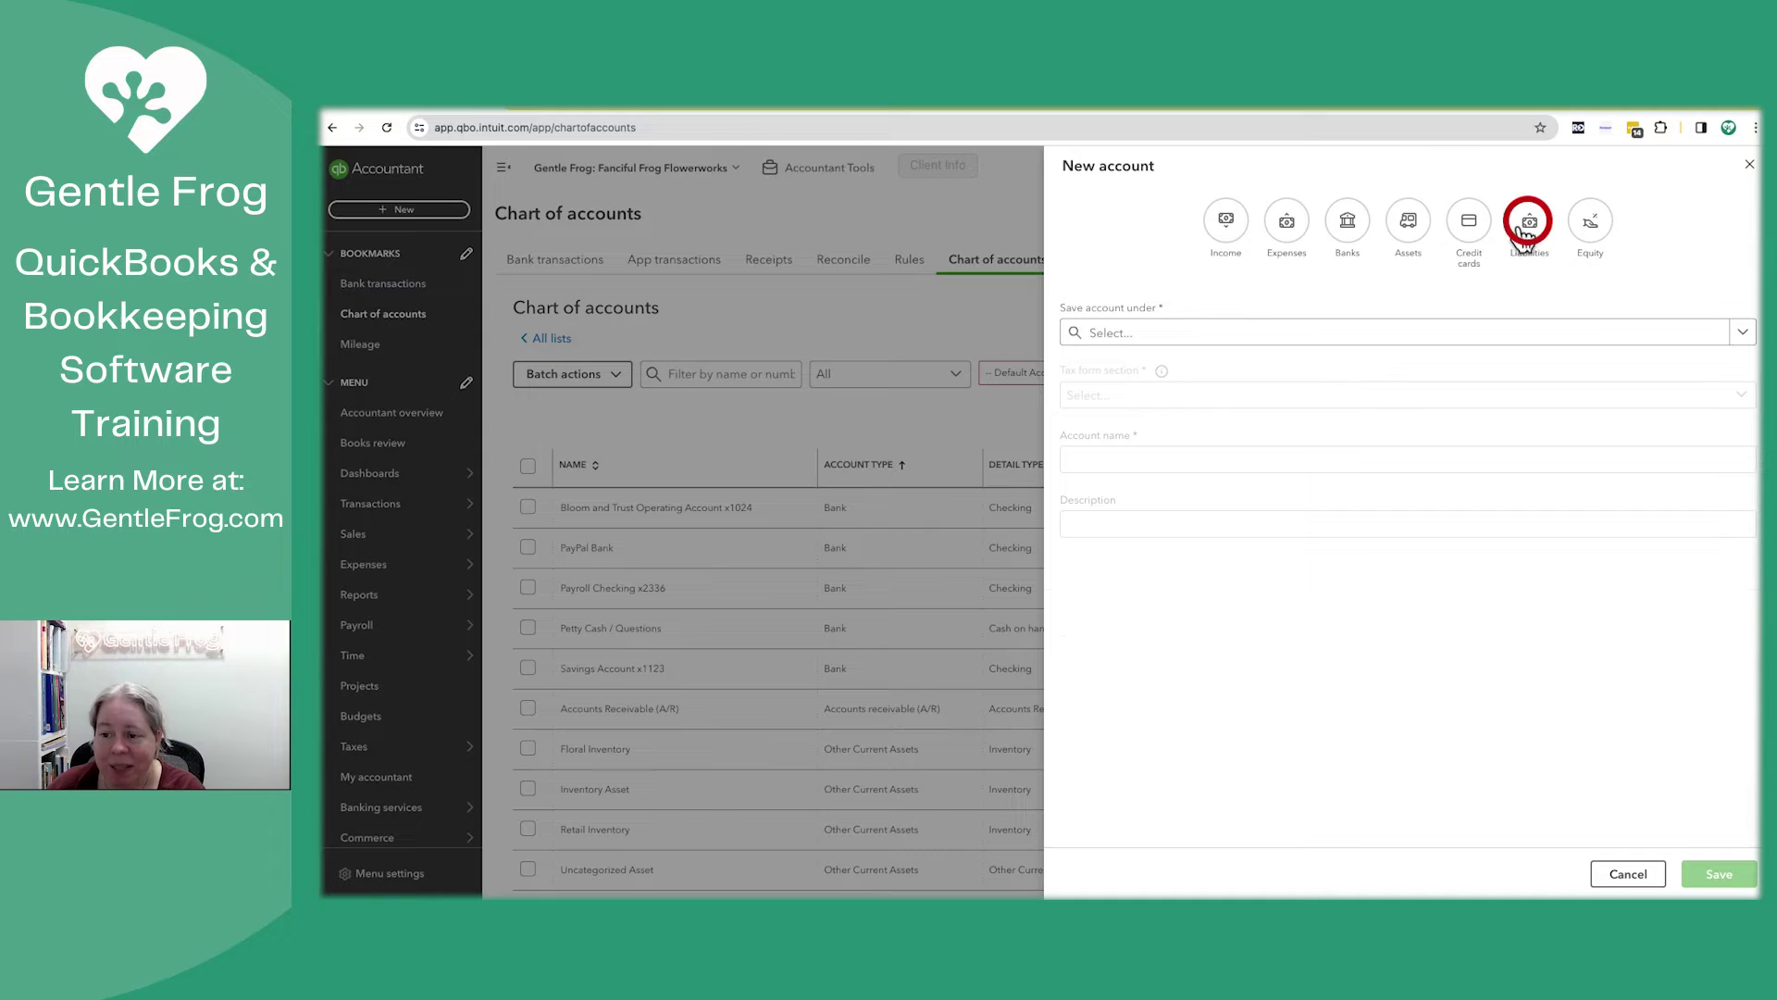
left_click(1139, 336)
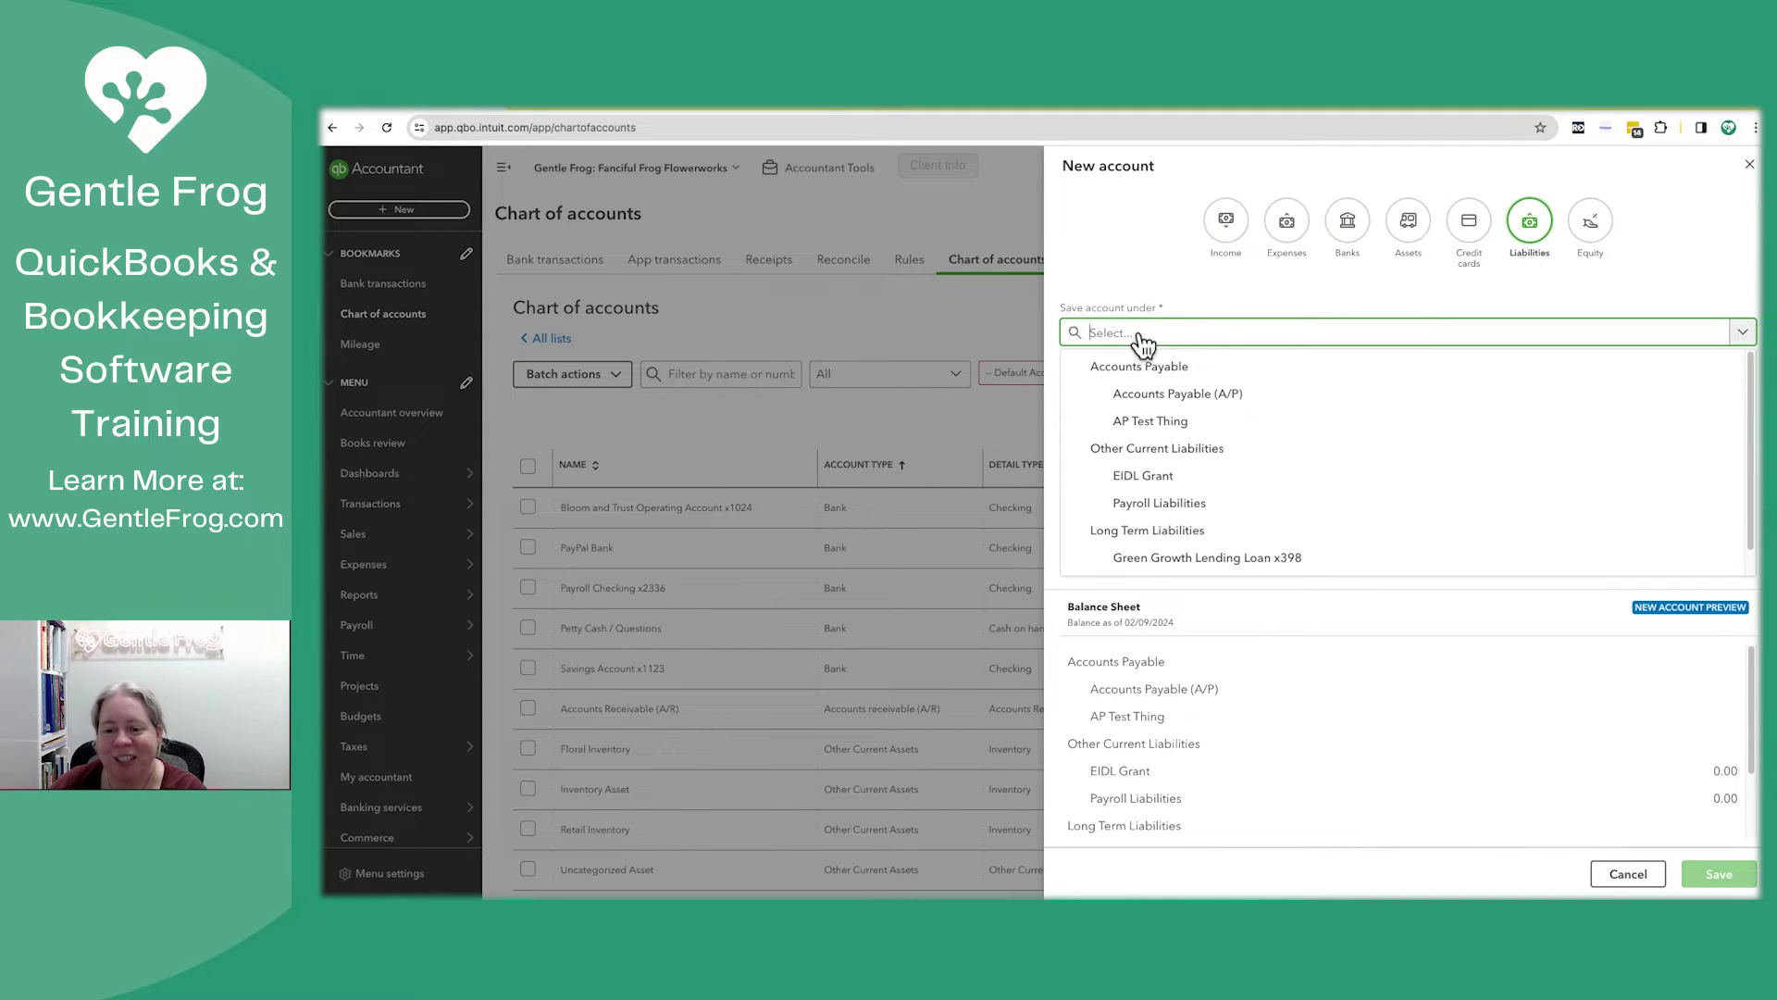
left_click(1161, 543)
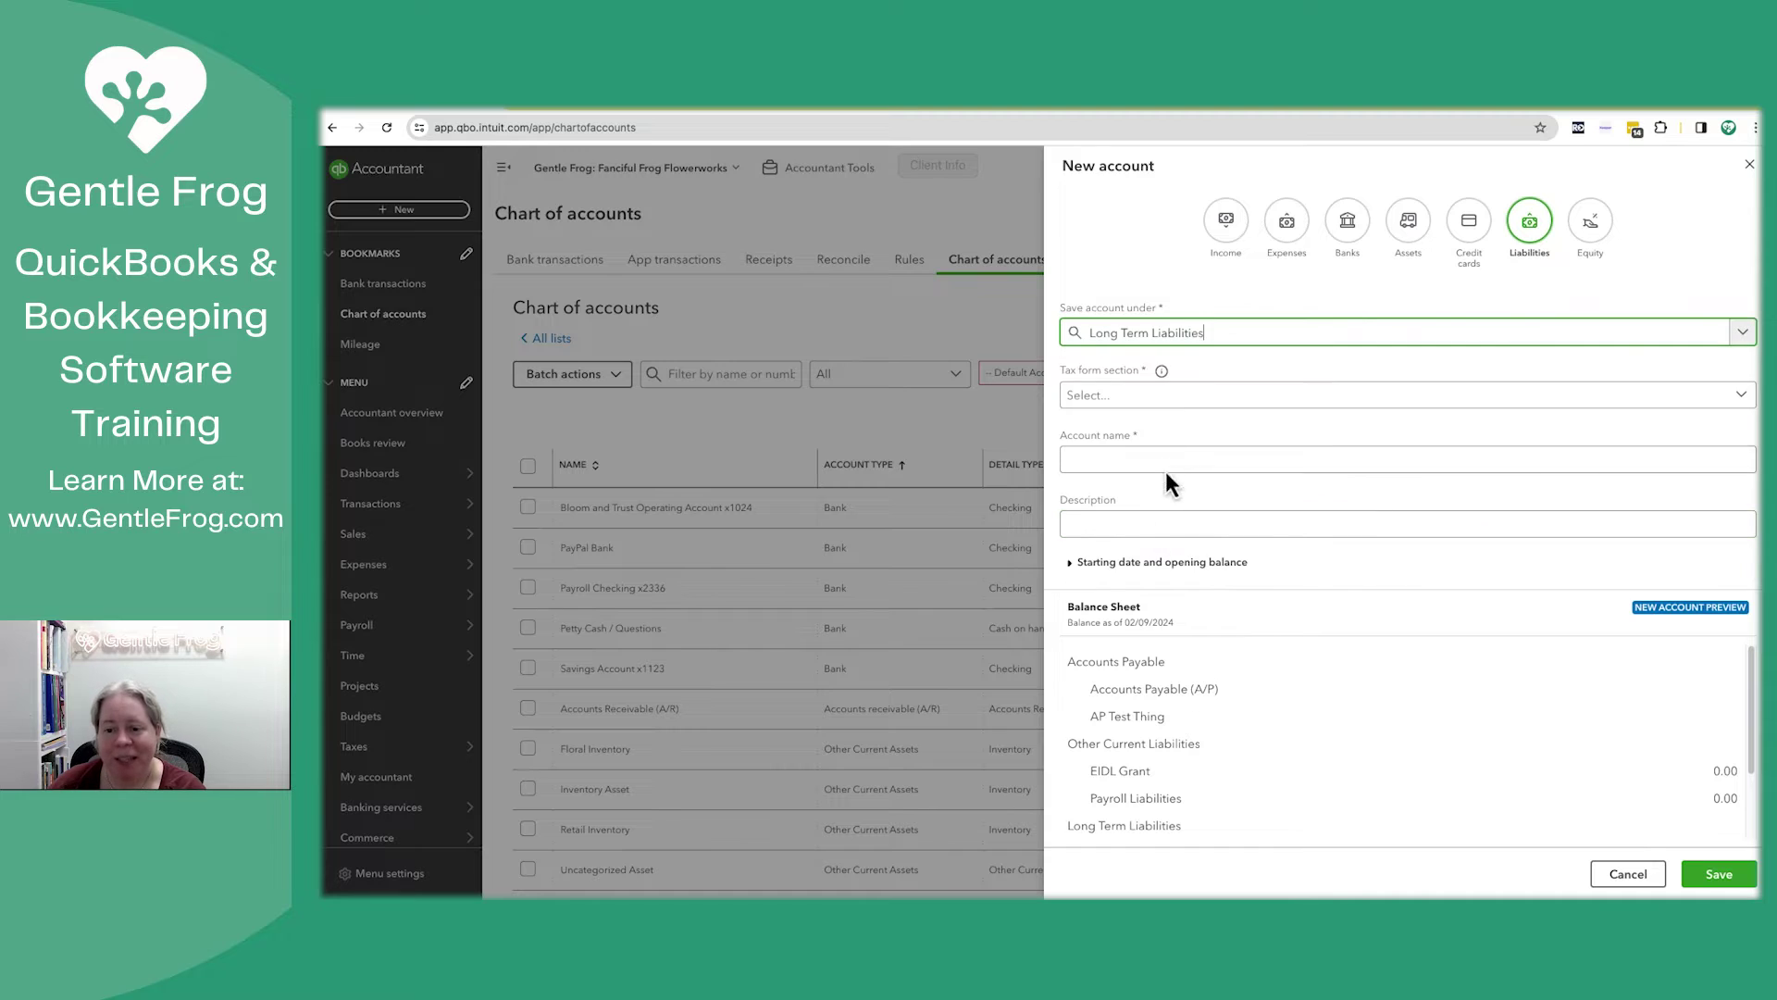
left_click(1185, 347)
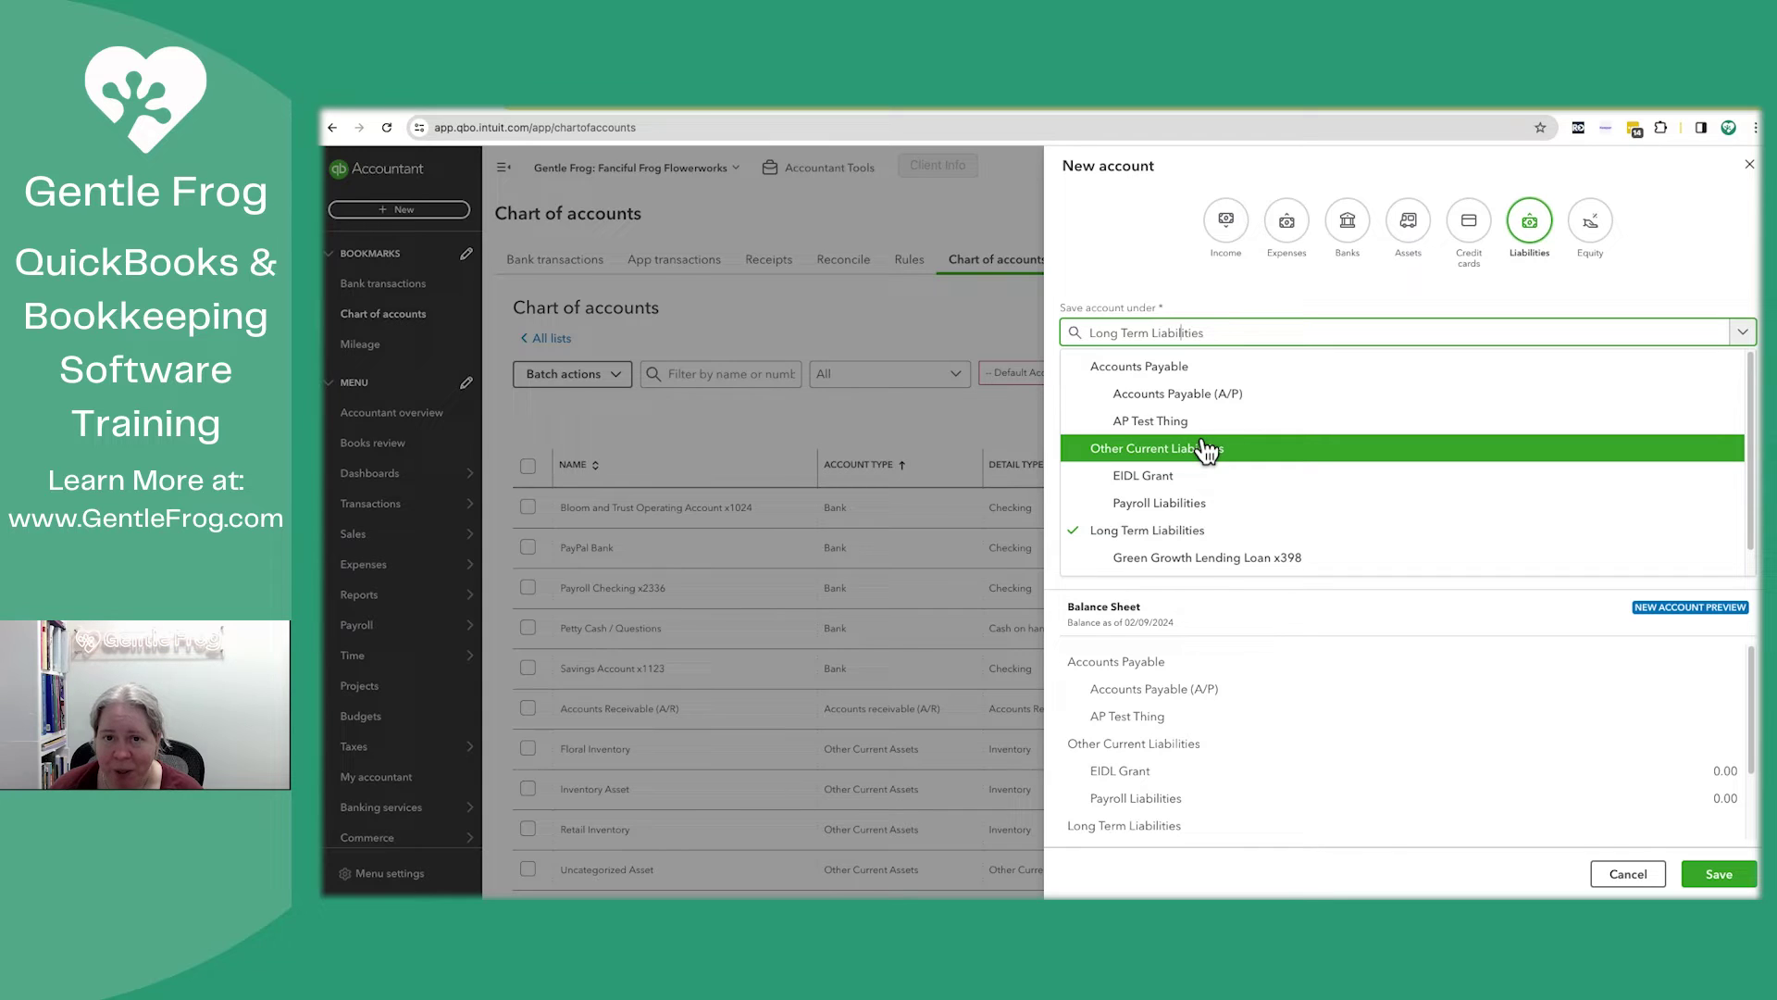
left_click(1197, 529)
left_click(1127, 396)
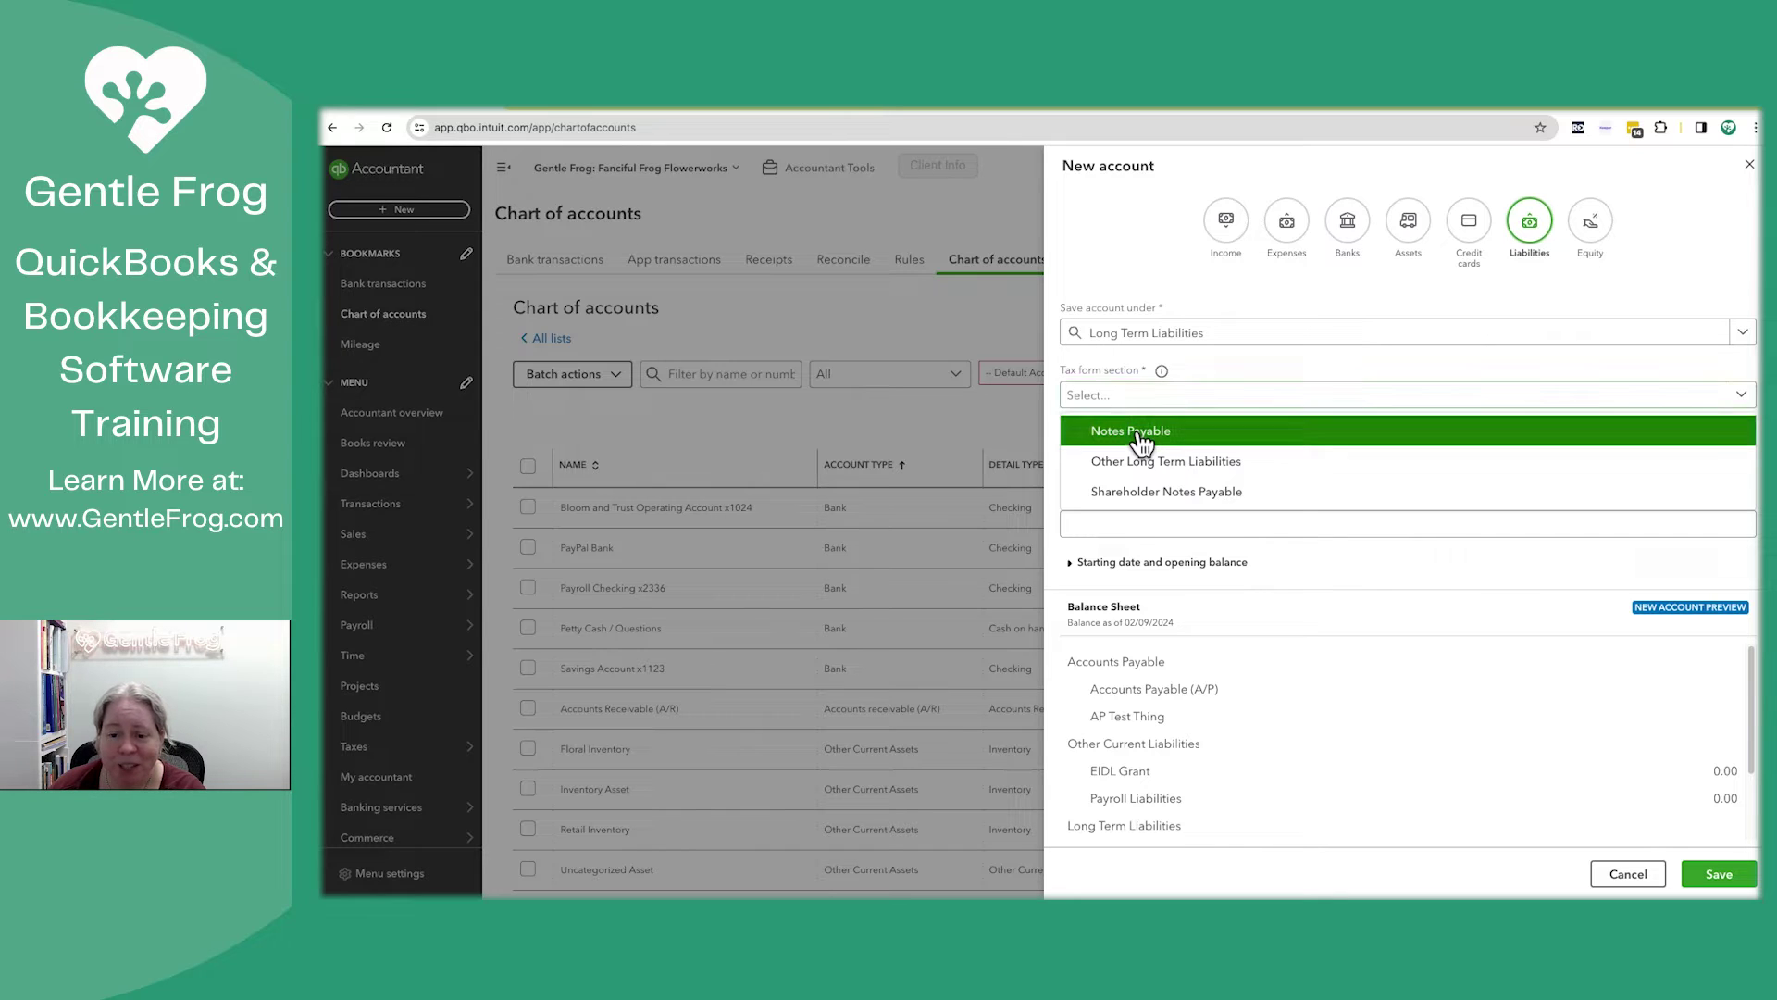
left_click(1138, 435)
Step: Enter 'Loan for Super Fast Car' as the account name
left_click(1122, 460)
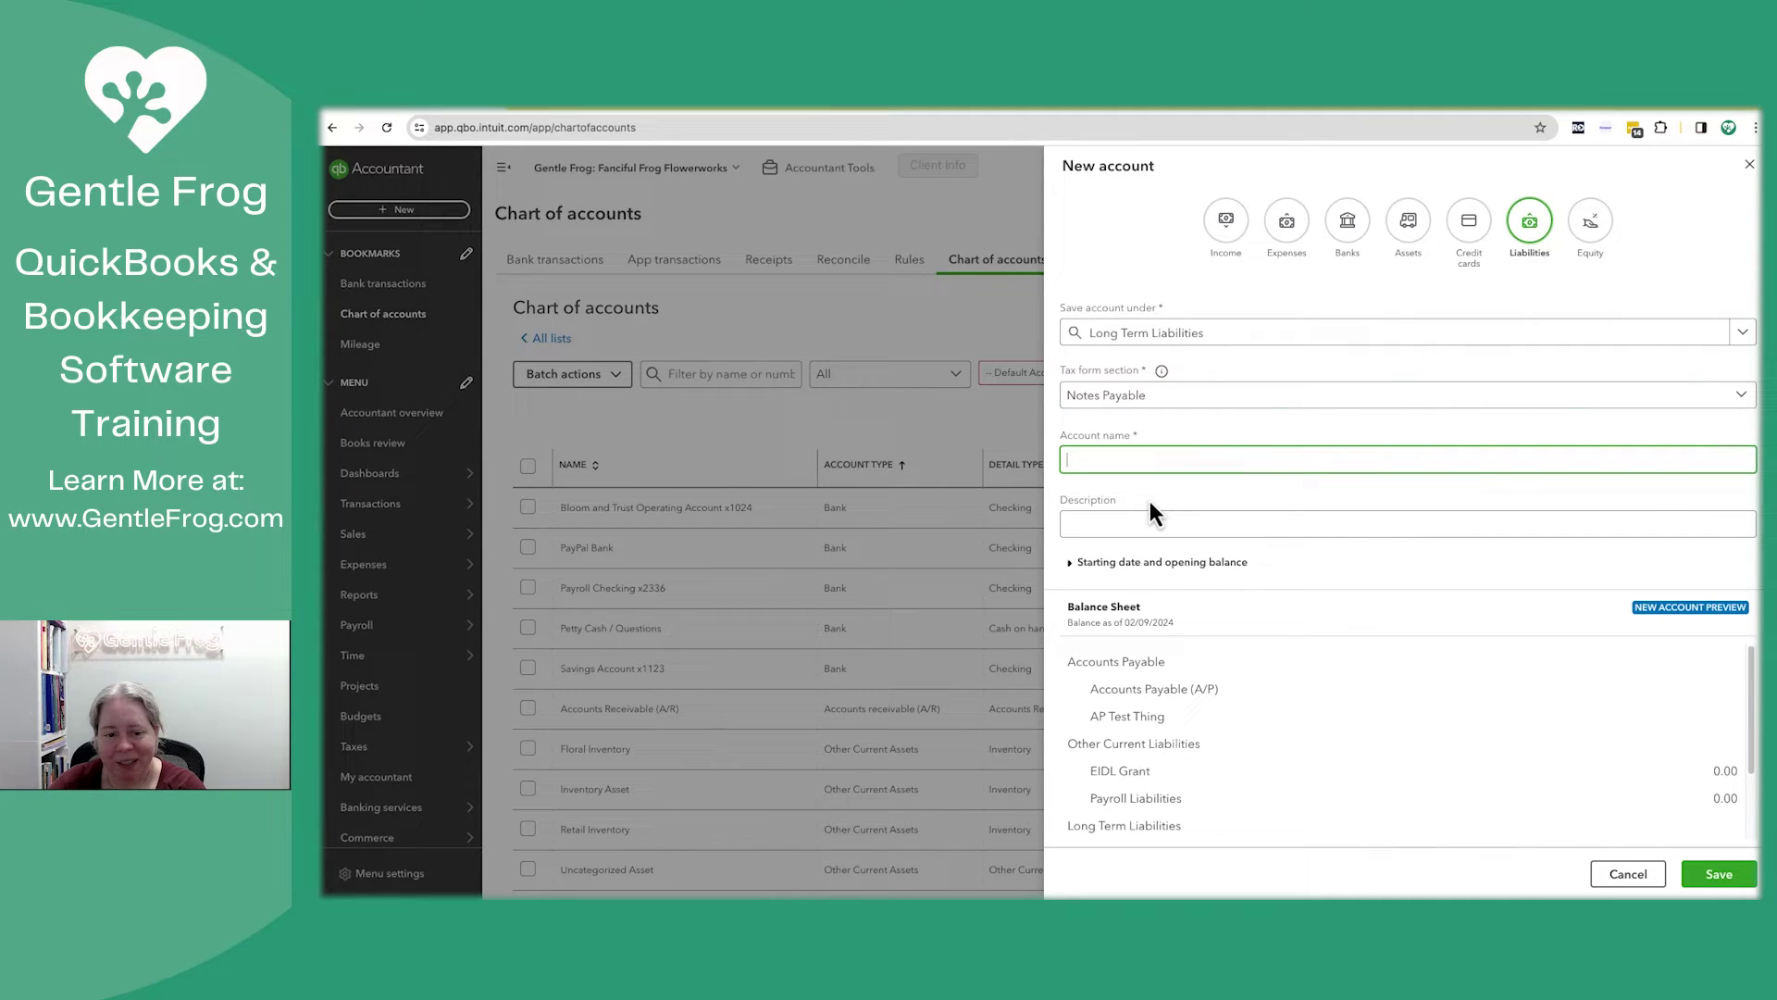
type("Test")
key("BackSpace")
key("BackSpace")
key("BackSpace")
key("BackSpace")
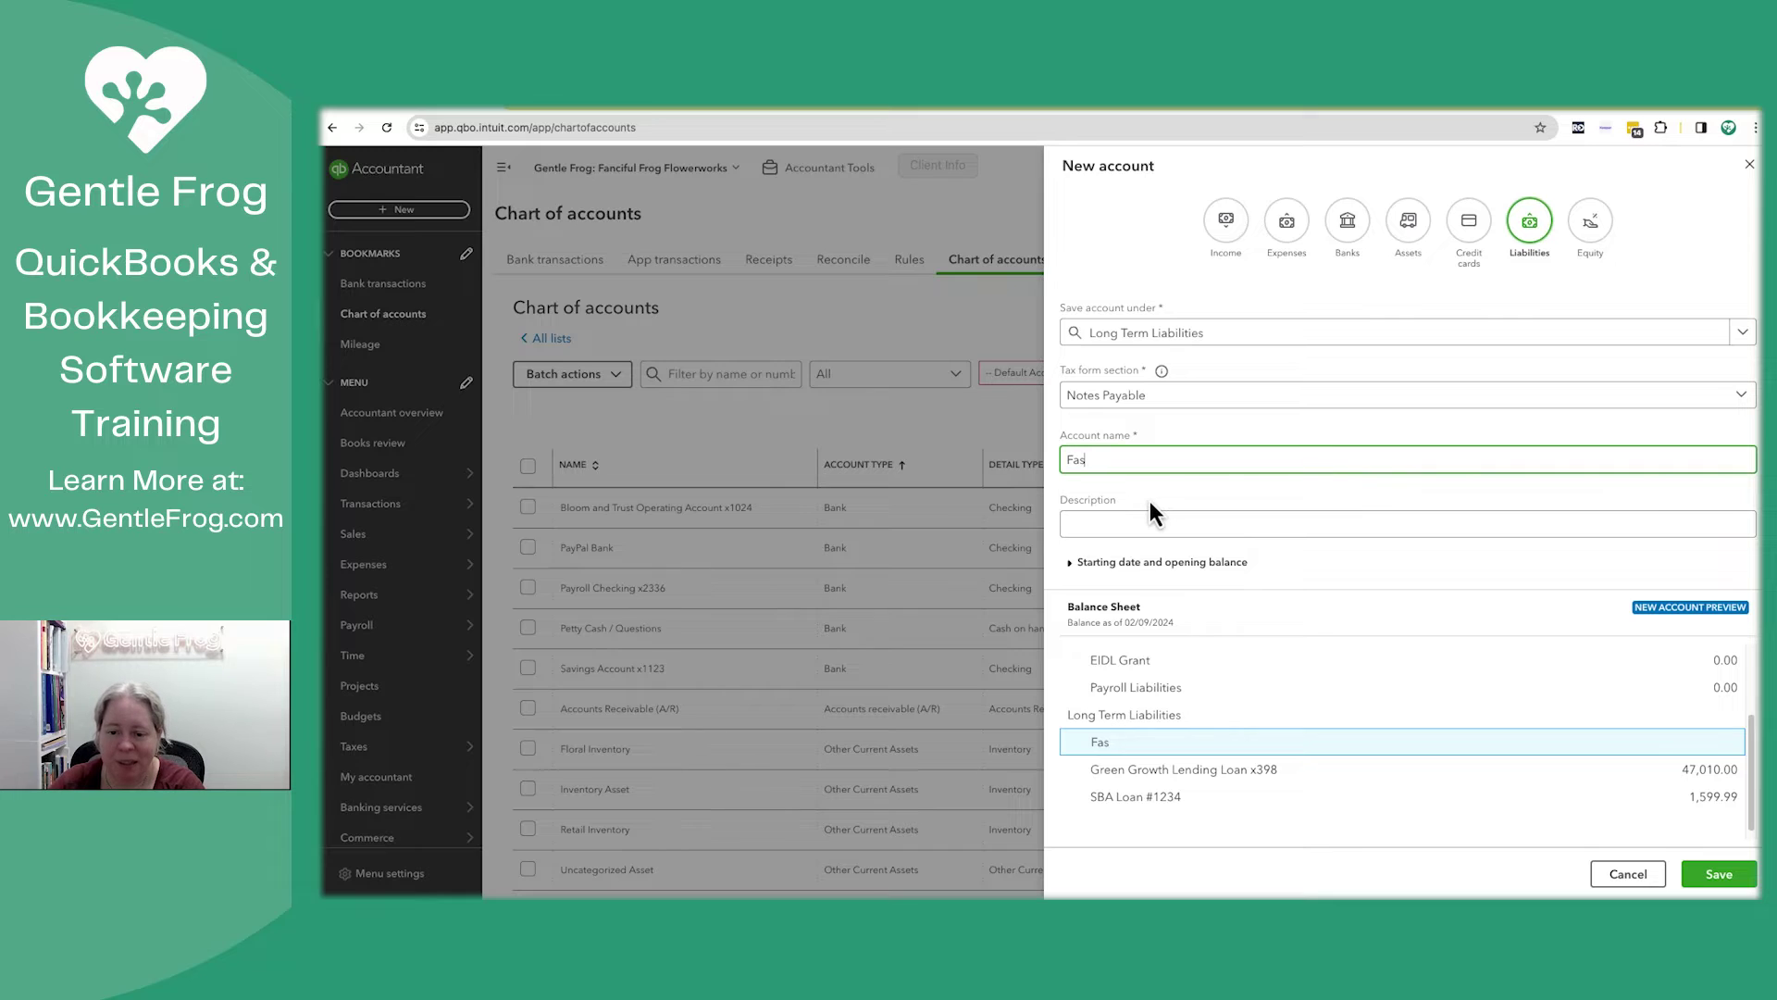
type("Loan for")
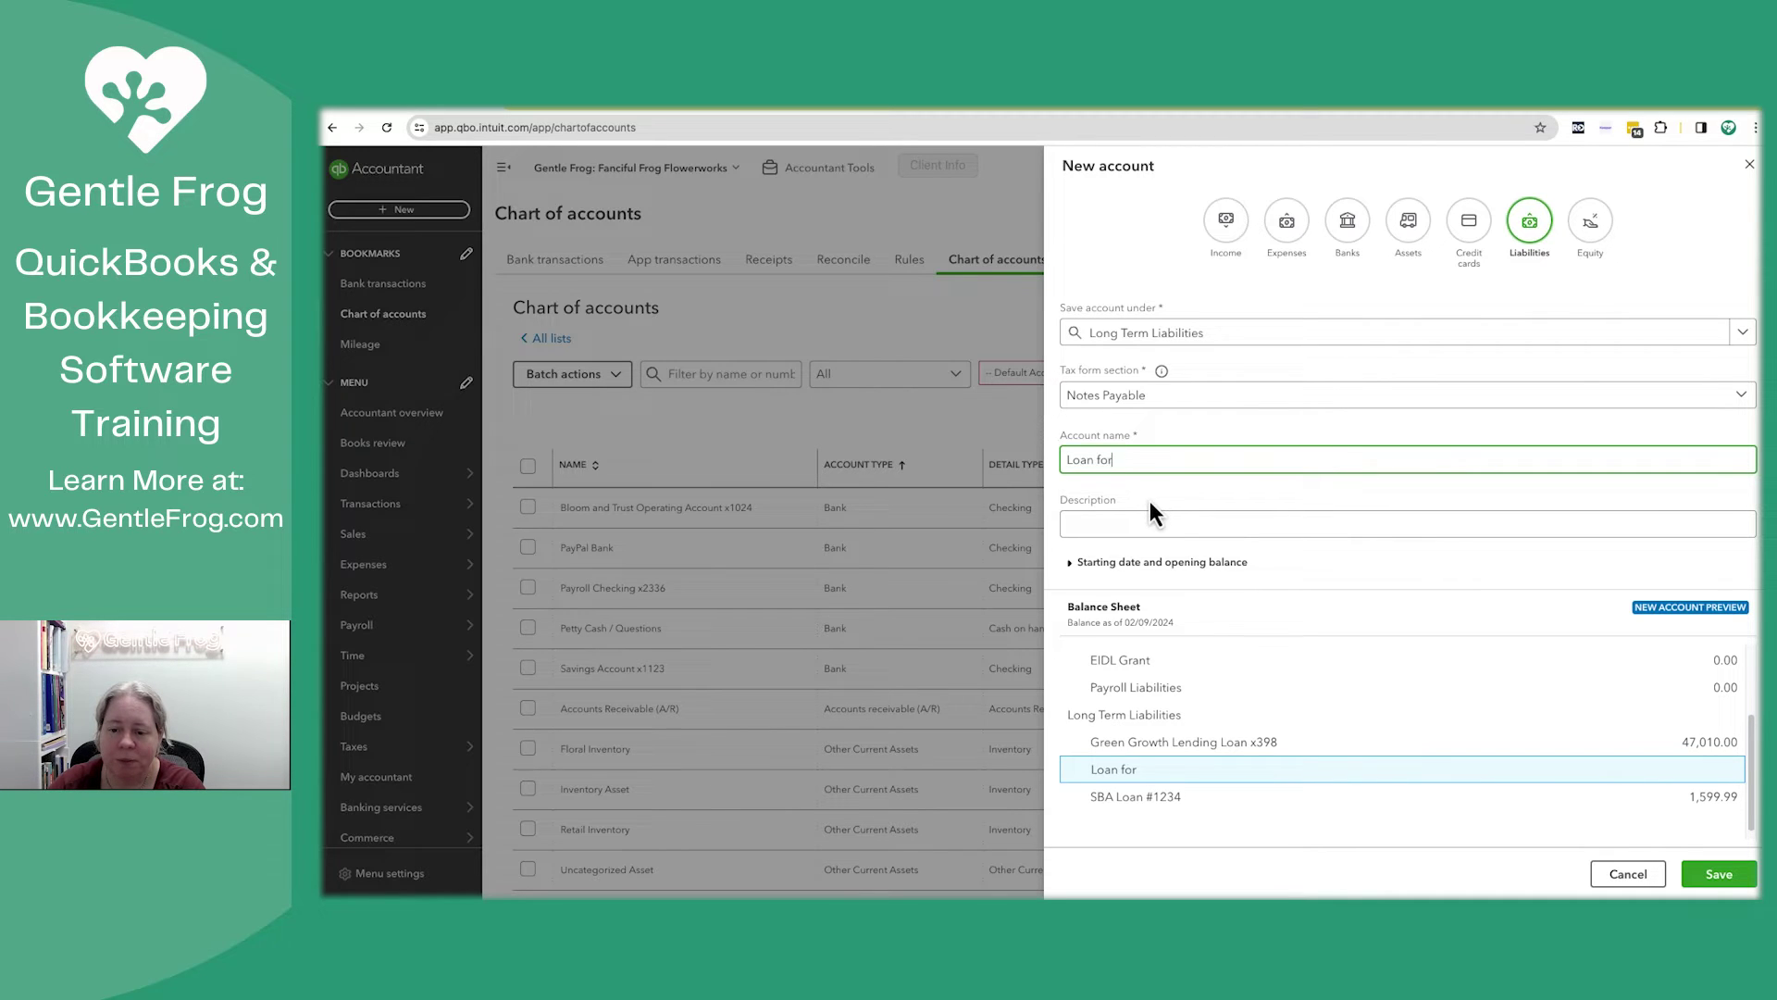
type(" Super fast")
key("BackSpace")
key("BackSpace")
key("BackSpace")
key("BackSpace")
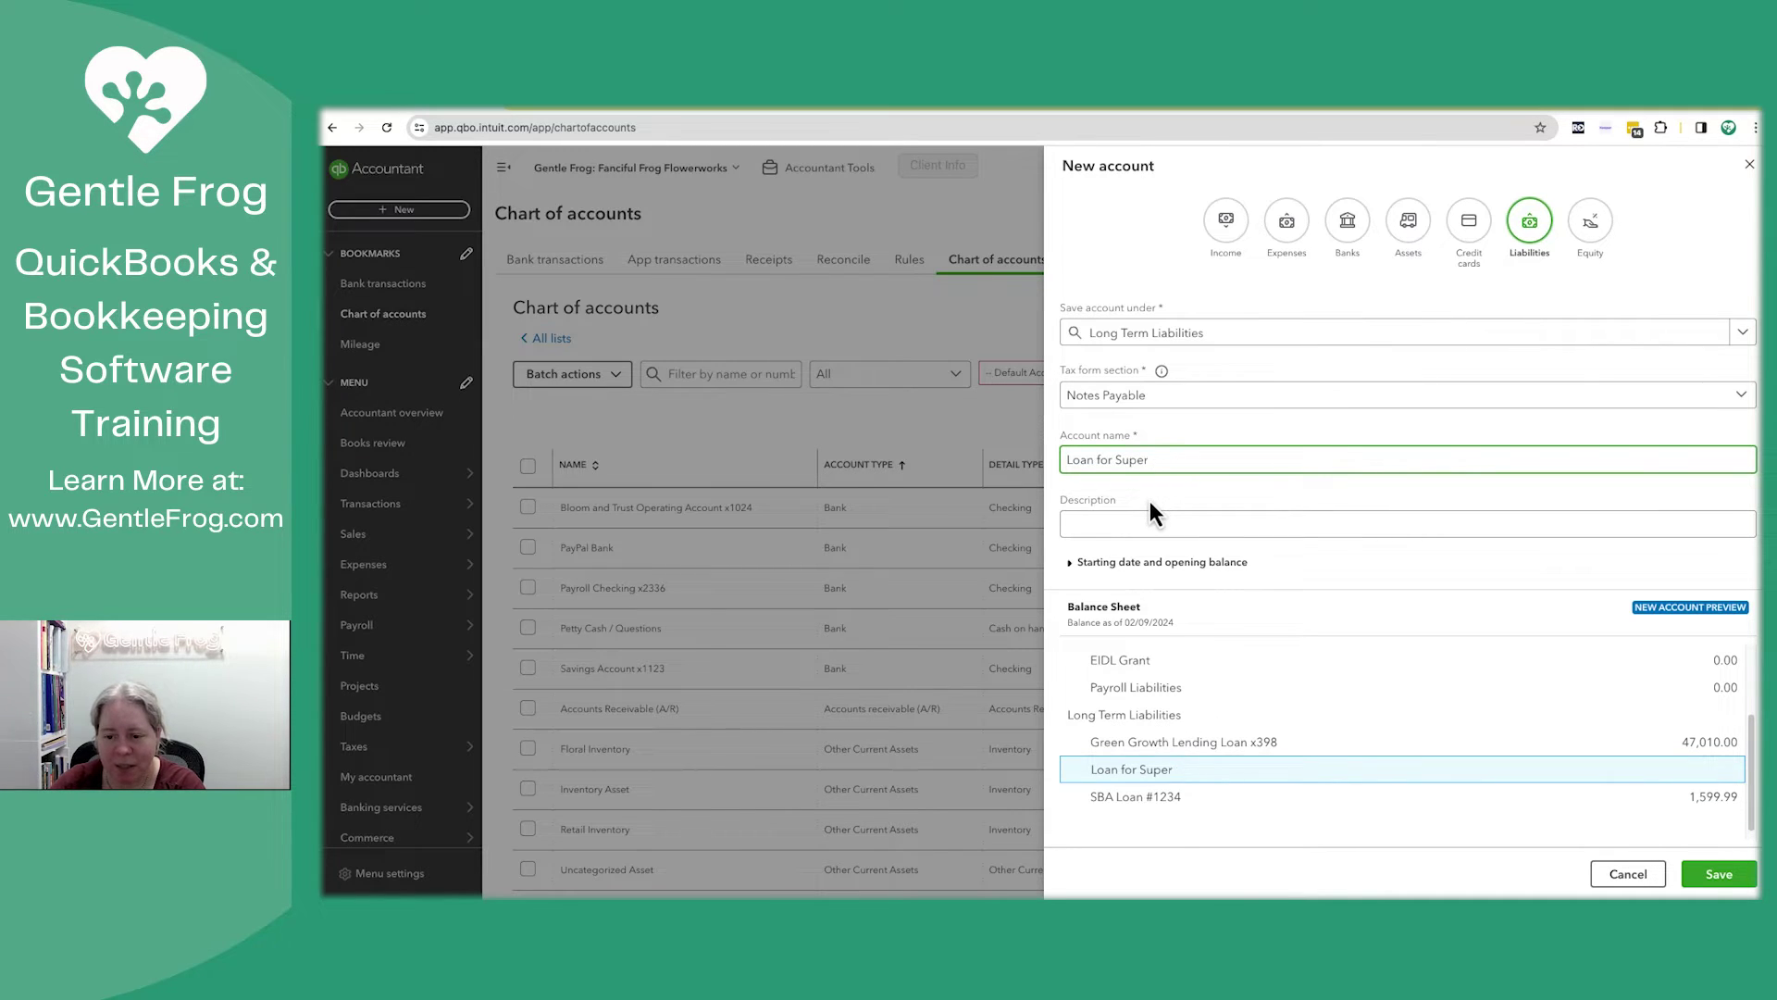
type("Fast Car")
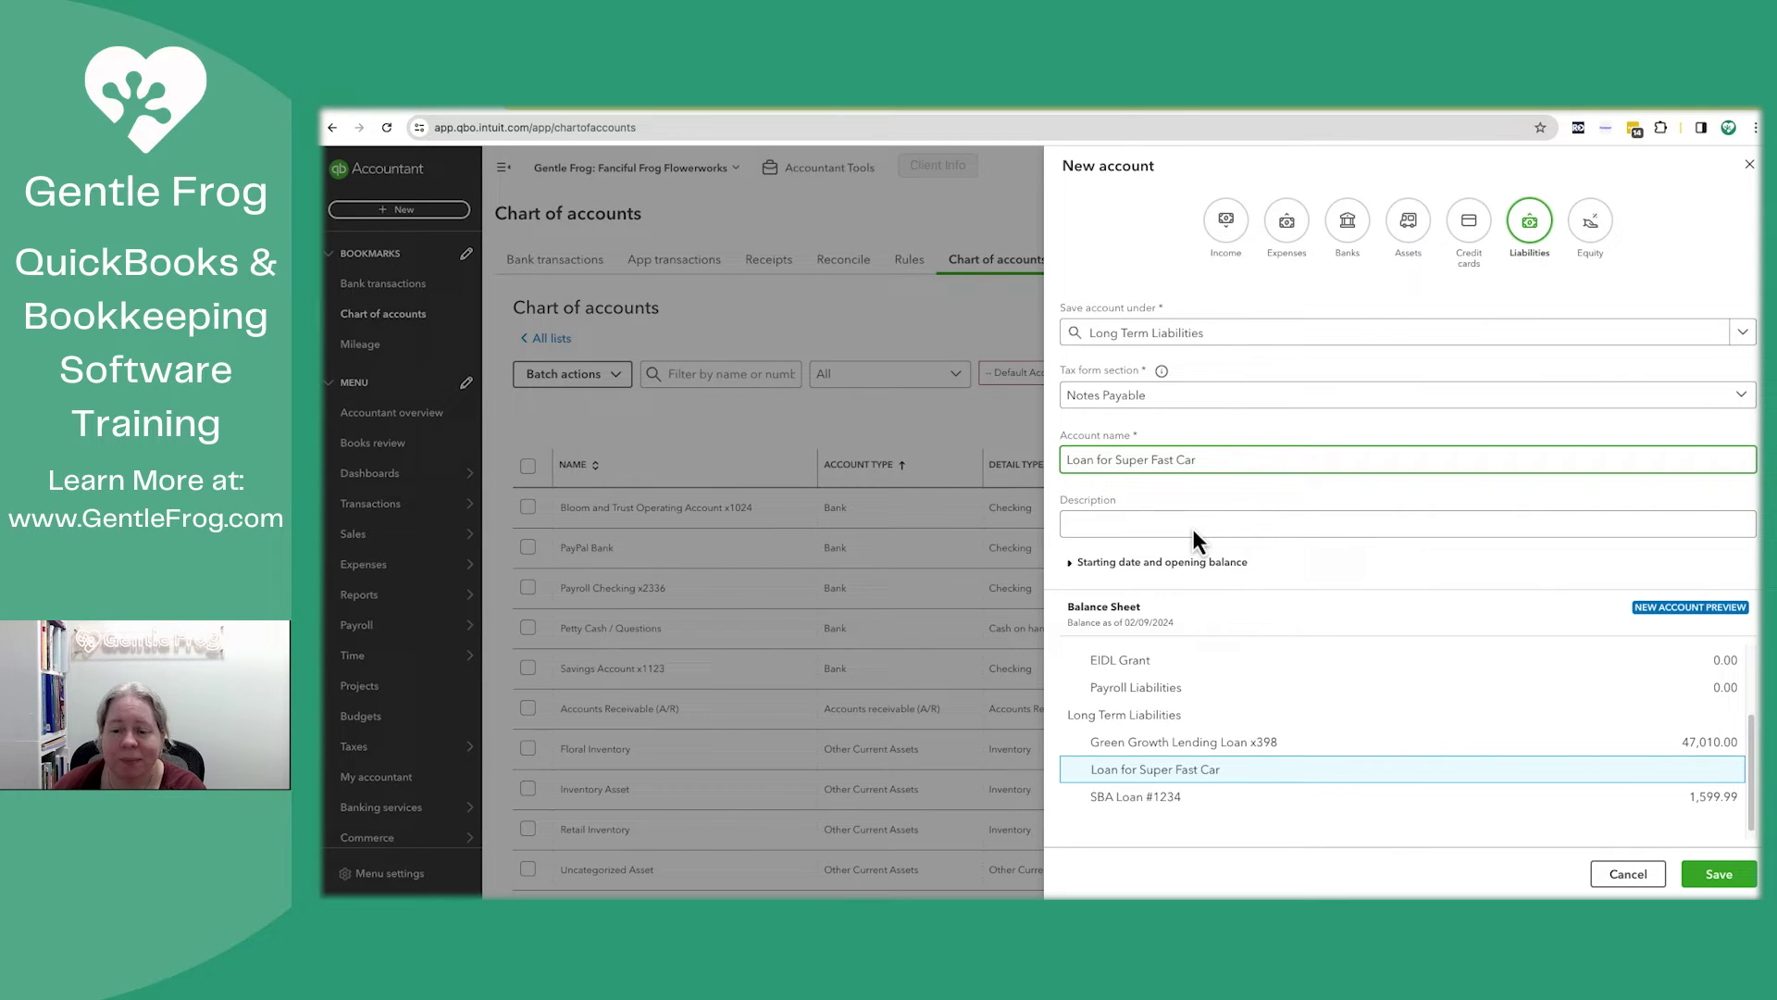
Step: Save the car loan account and start a journal entry dated 01/01/2024
left_click(1723, 878)
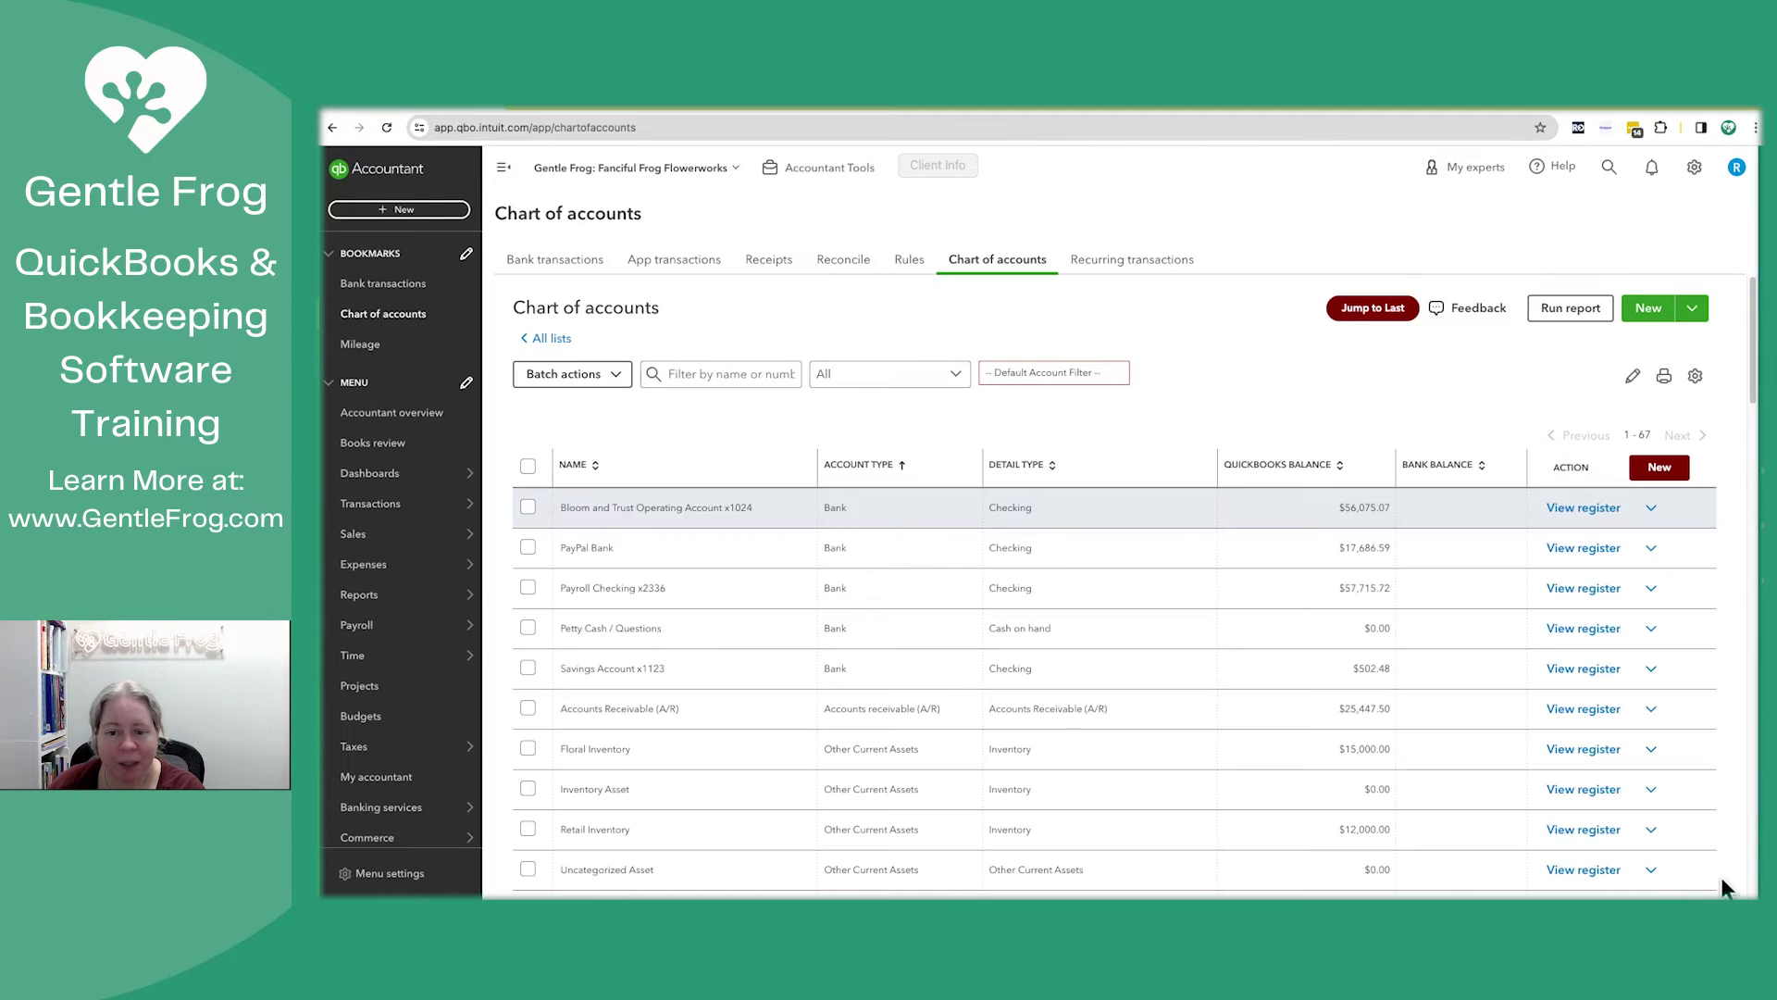
left_click(400, 210)
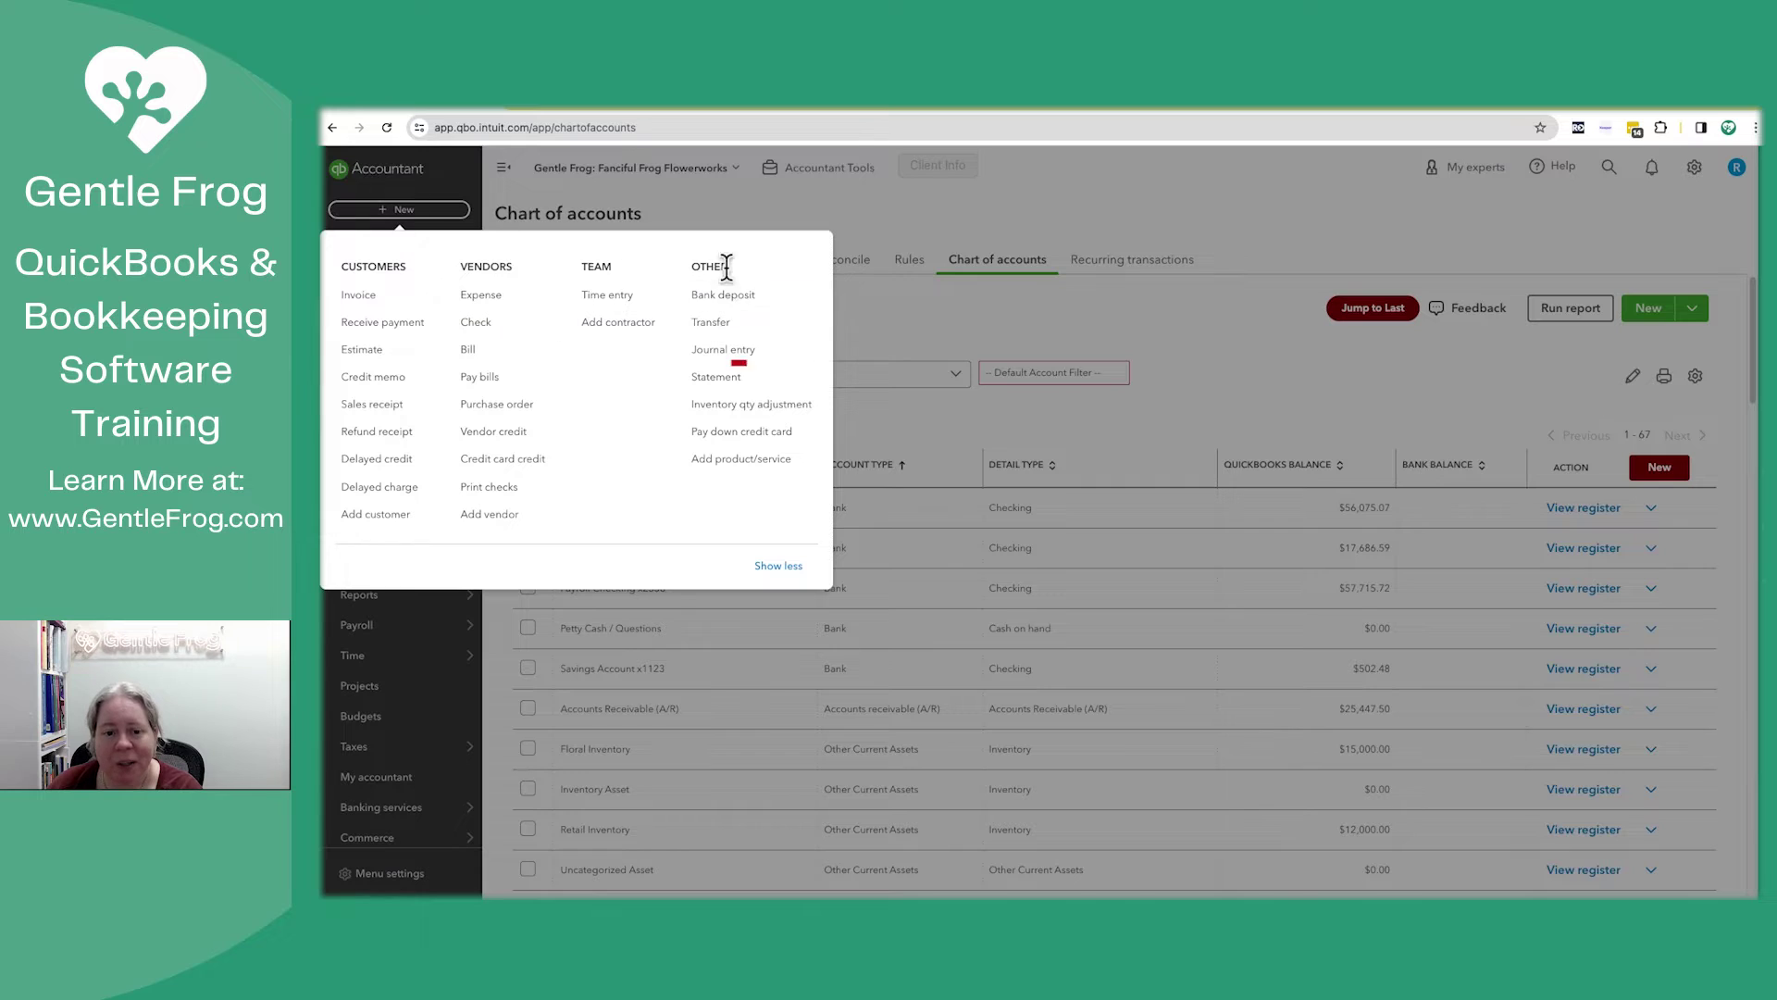
left_click(741, 359)
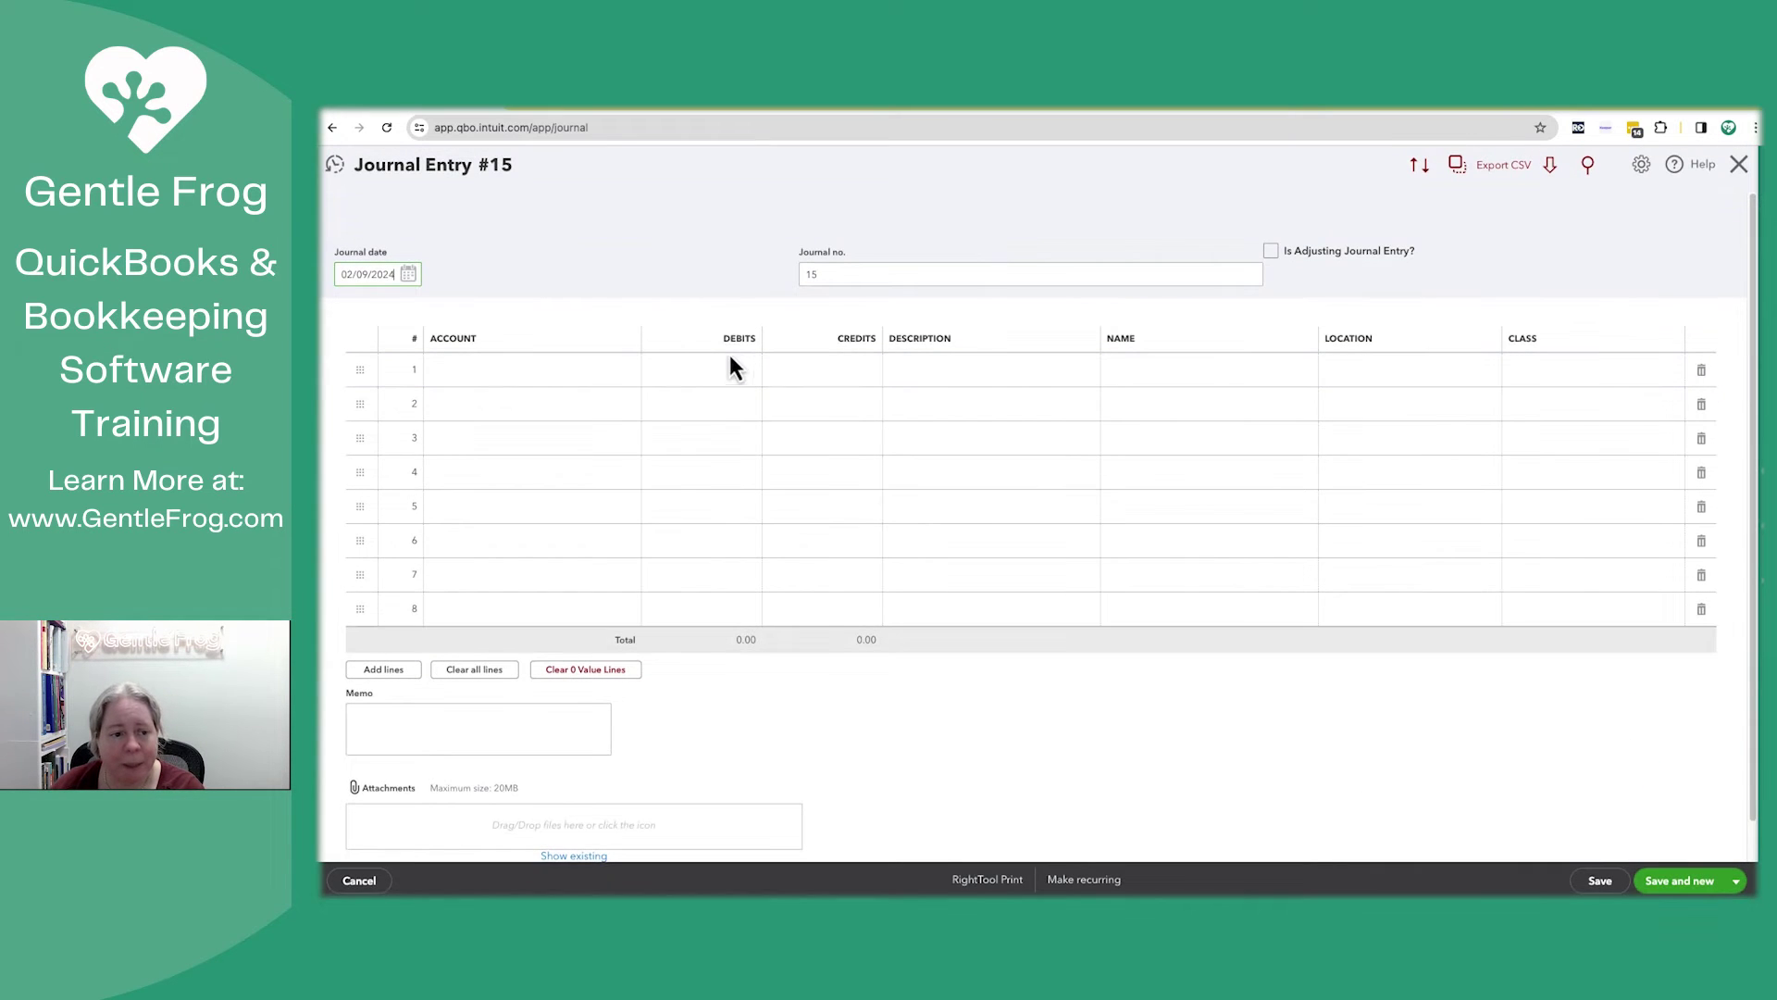
type("0")
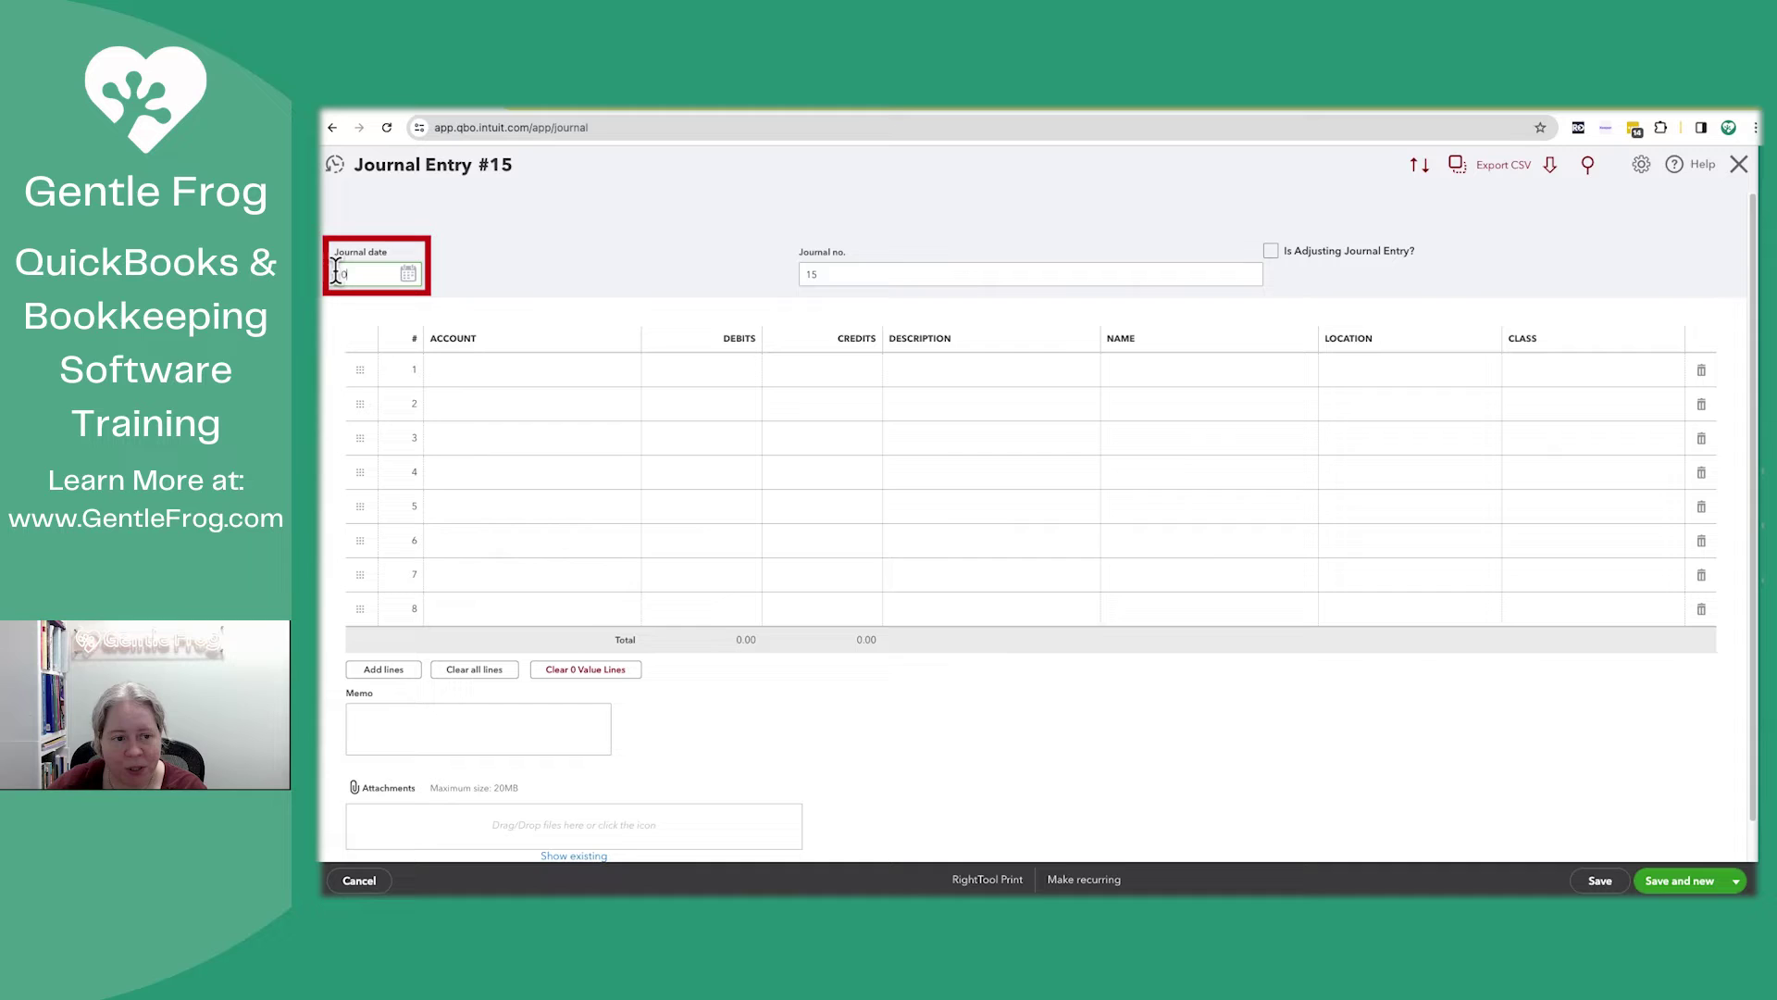
type("10109")
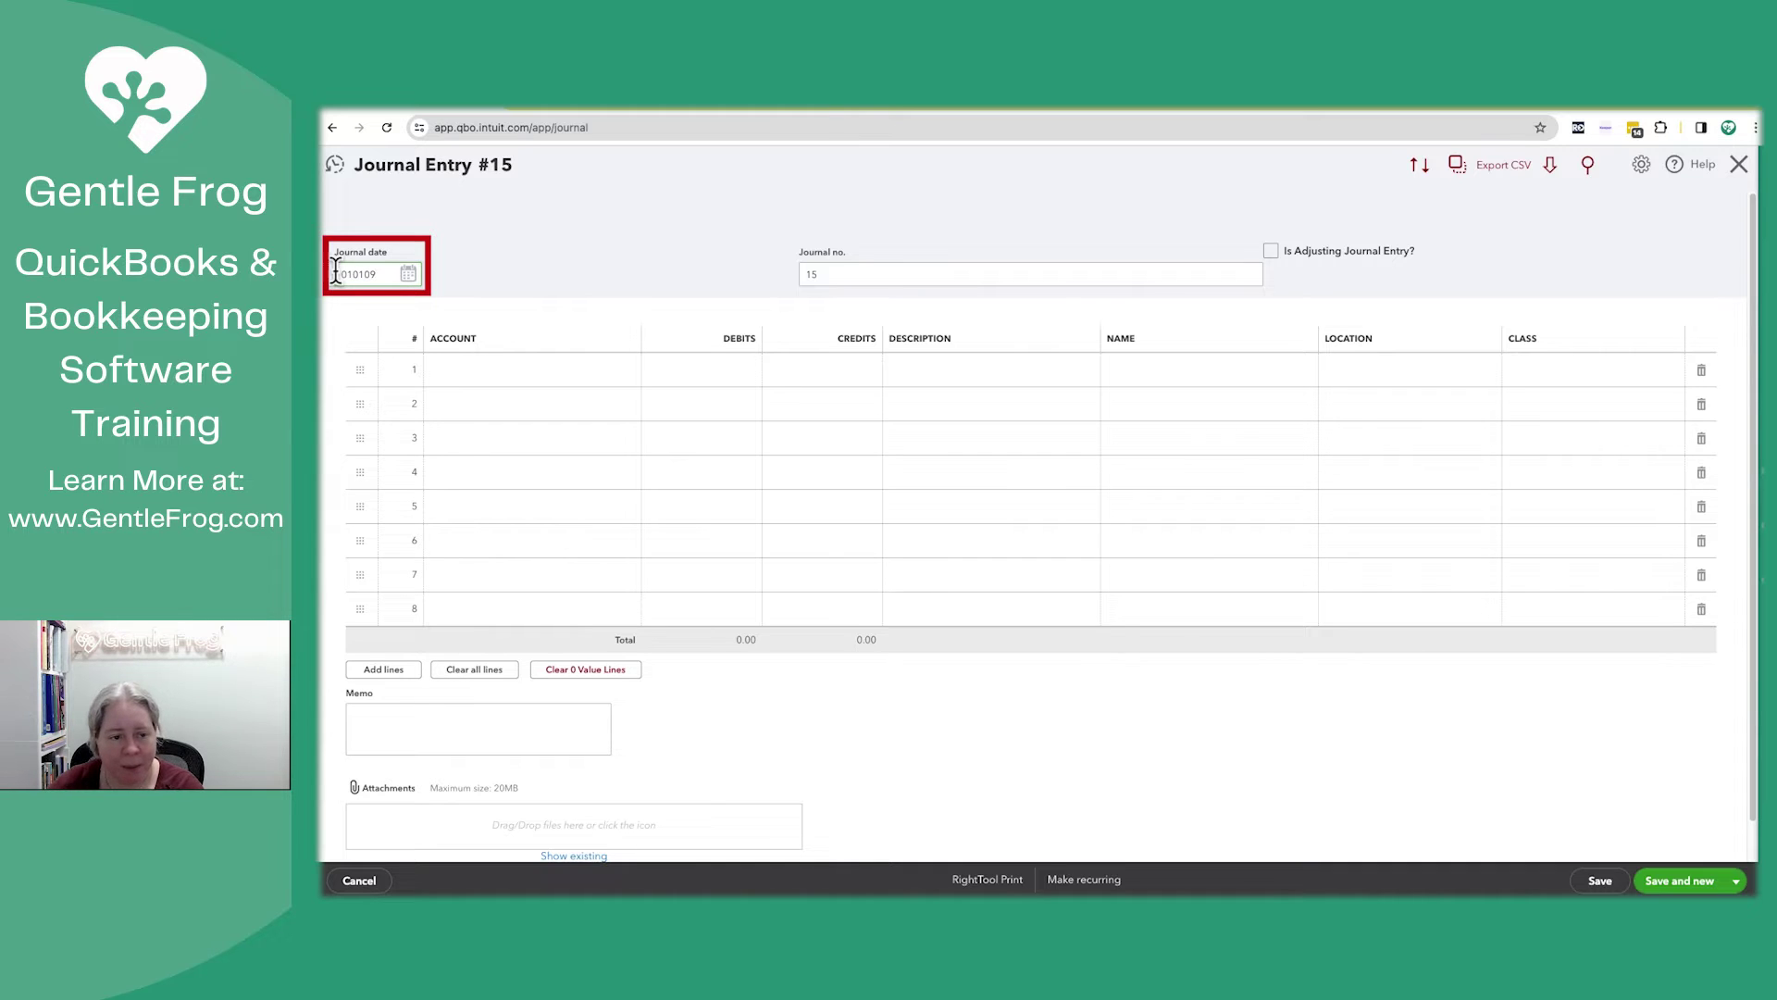
type("24")
key("Tab")
Step: Debit 2024 Super Fast Car 25,000 on the first journal line
left_click(456, 368)
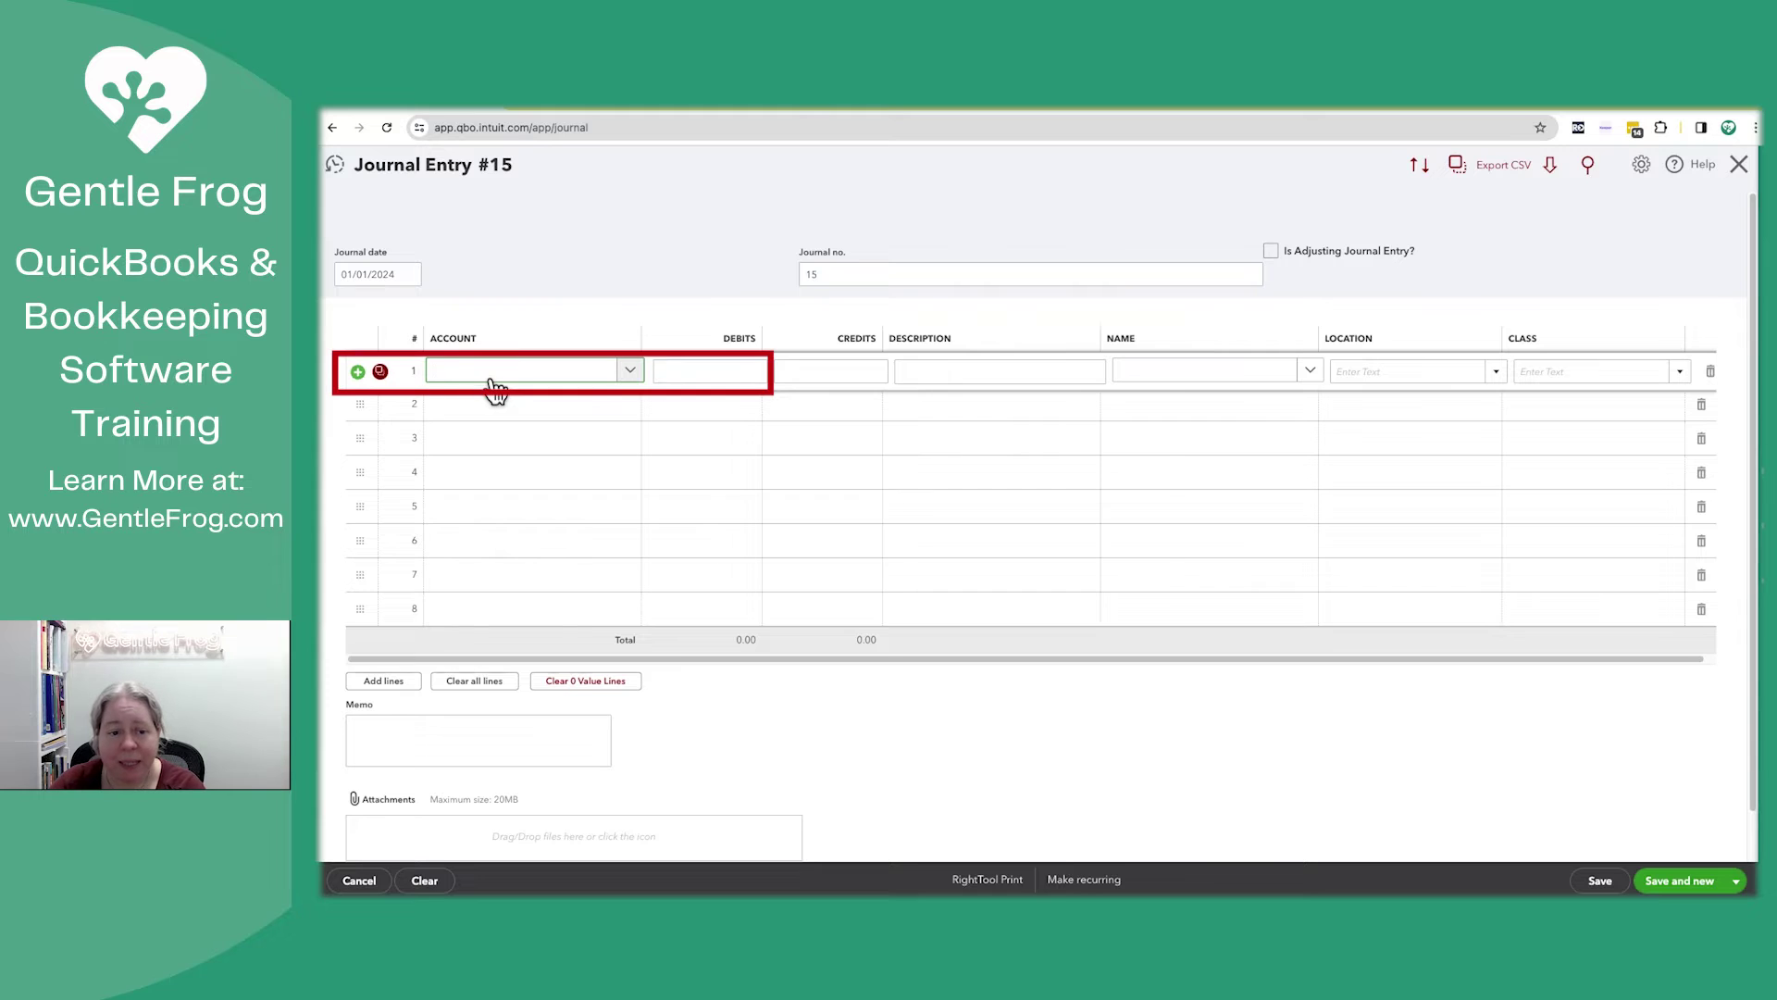
type("super")
key("Down")
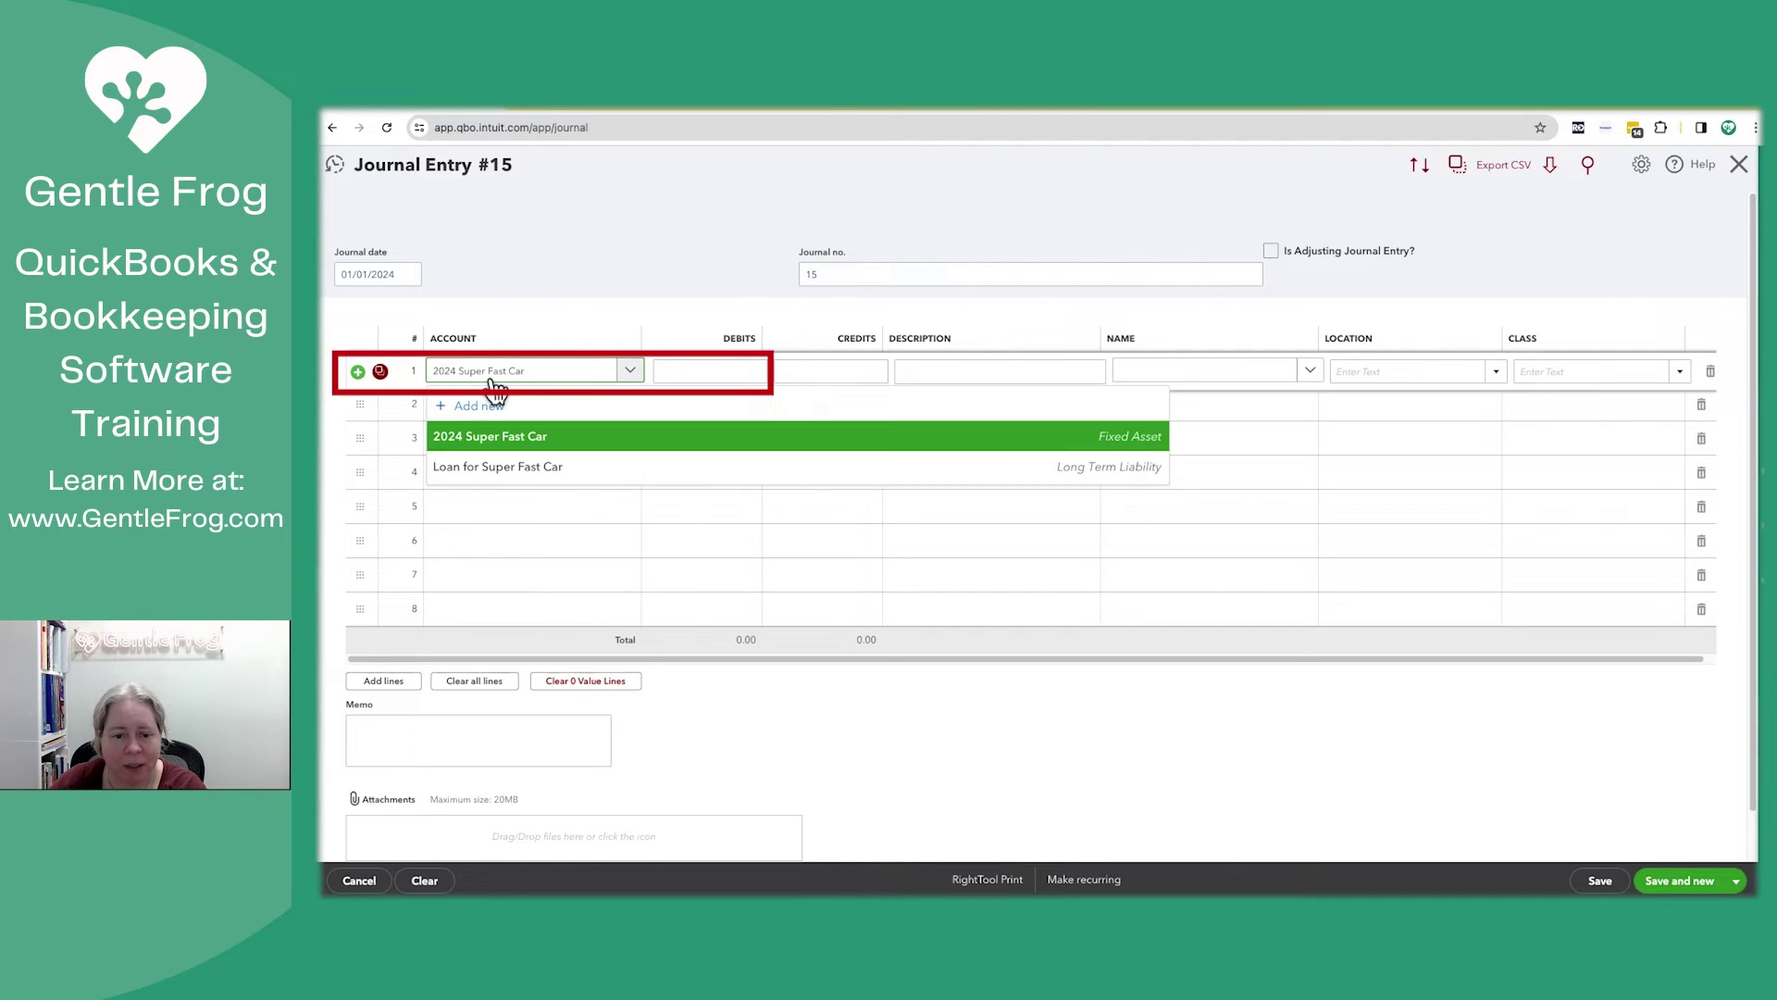
key("Tab")
type("25000")
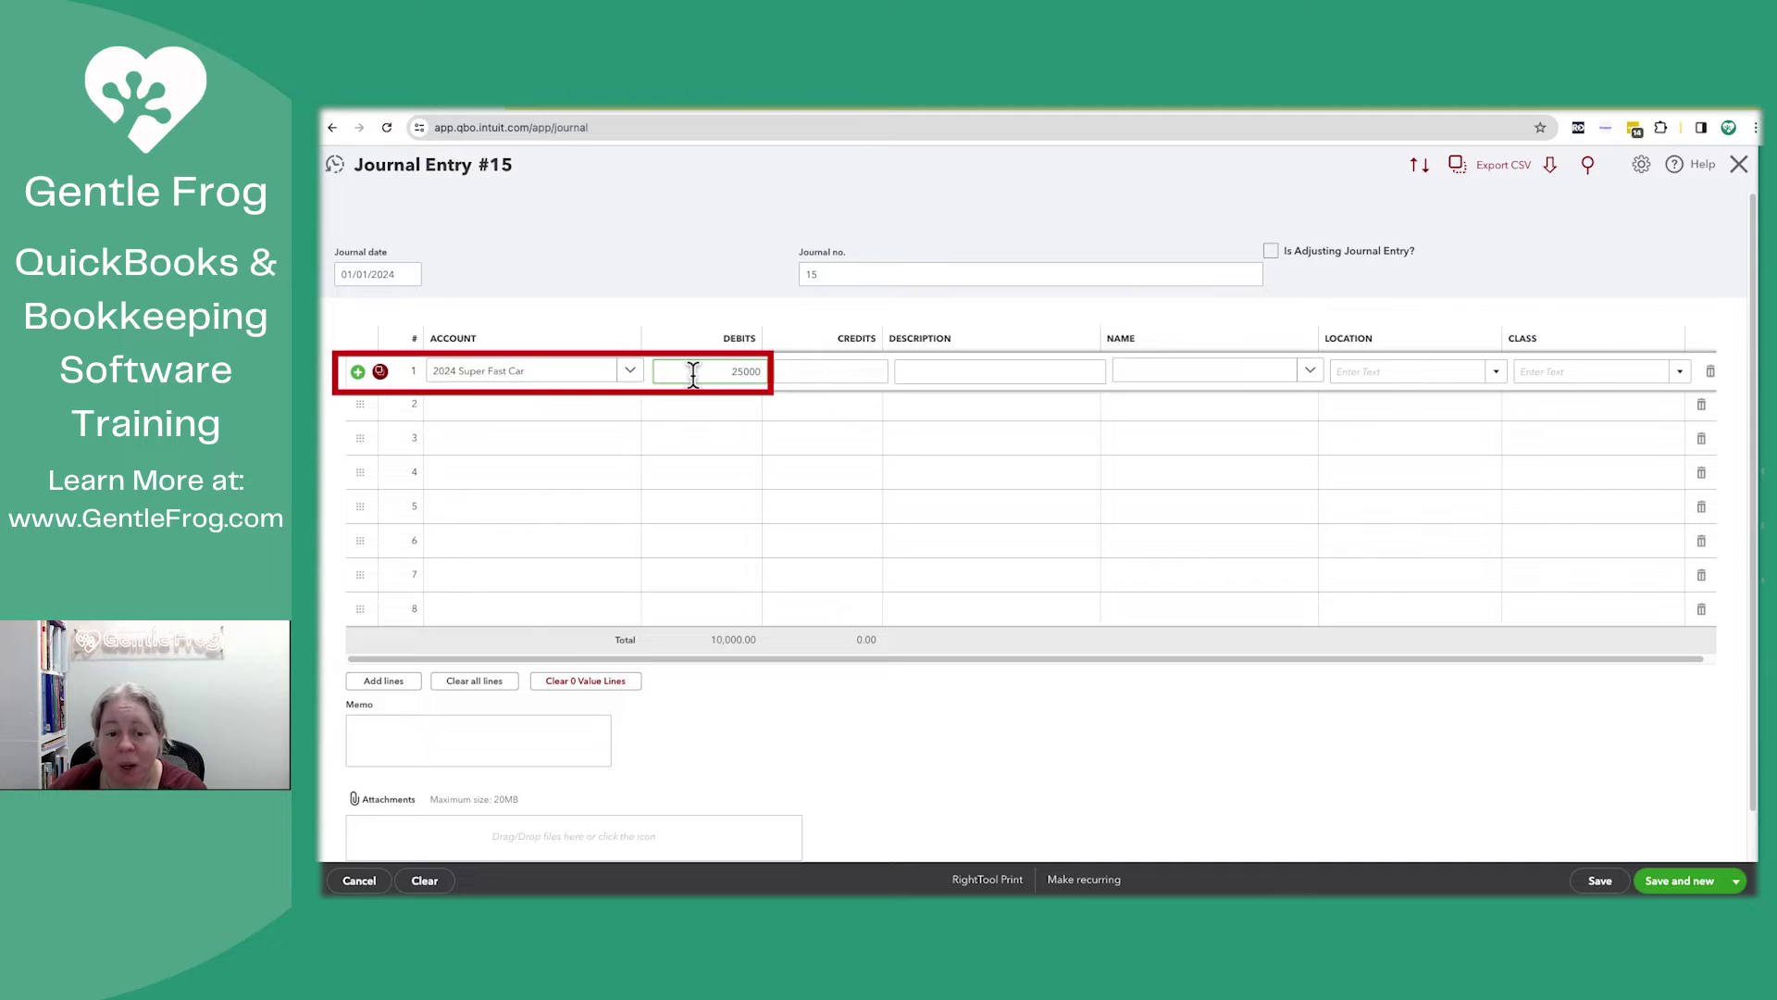
key("Tab")
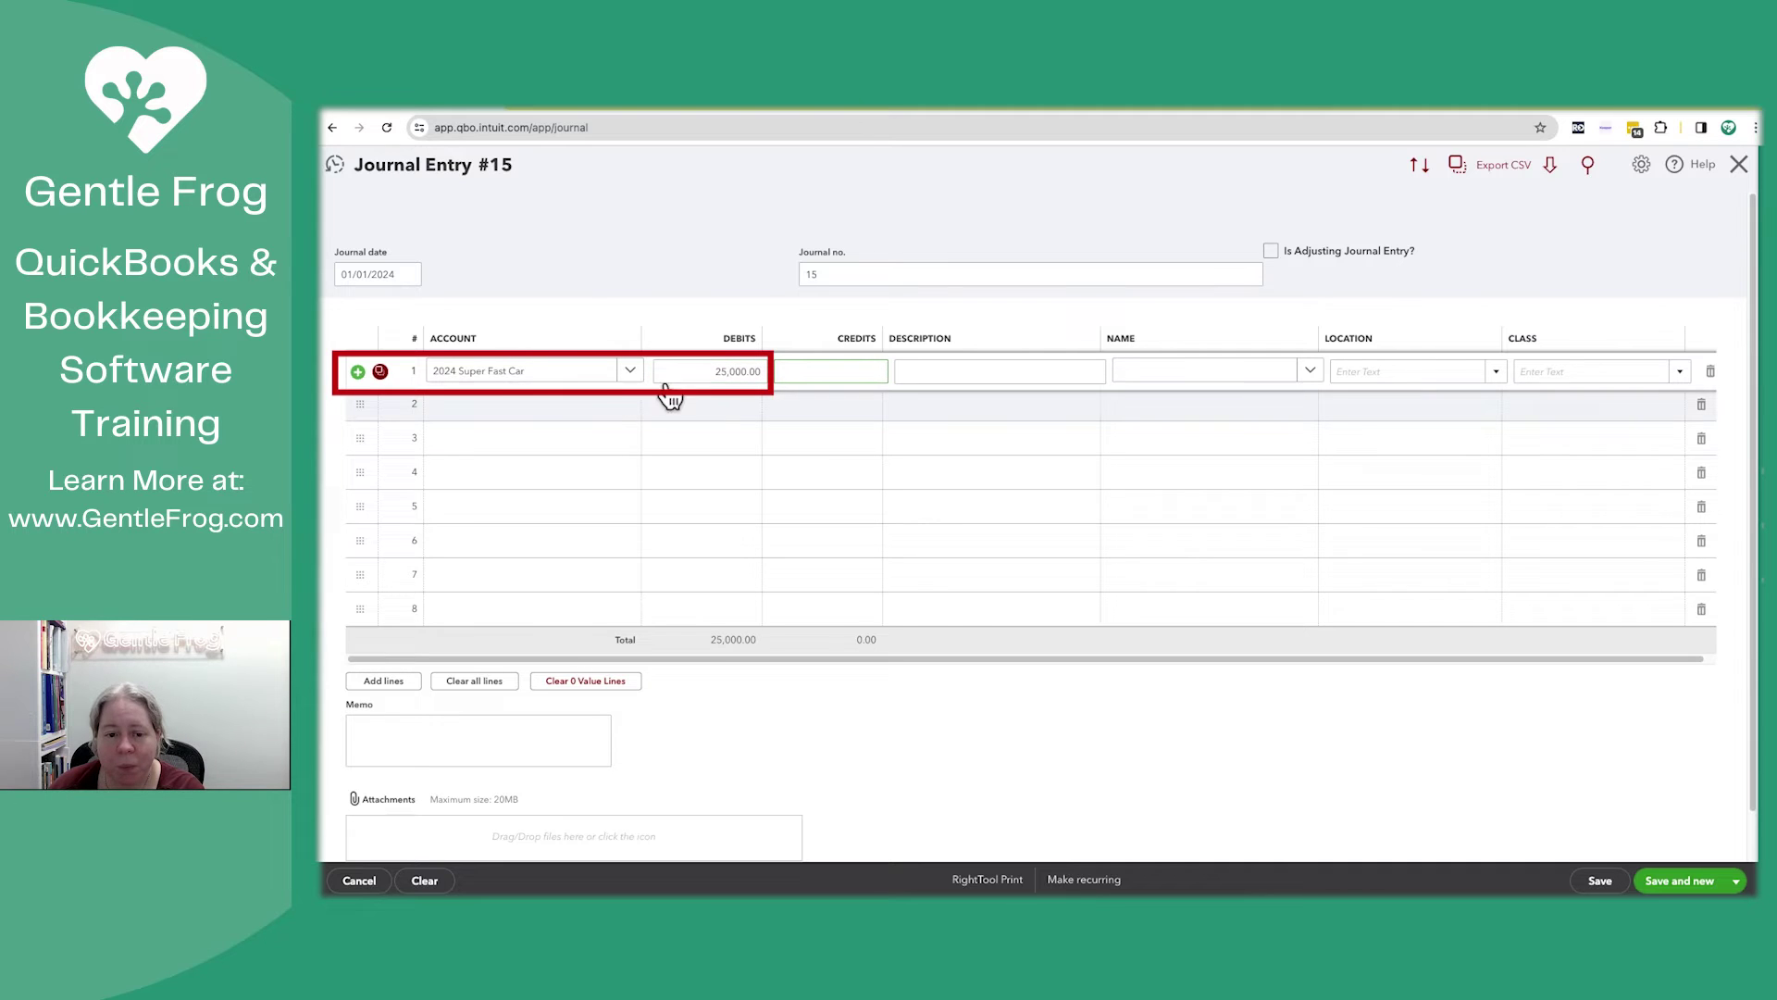
Step: Credit Loan for Super Fast Car on line 2, then save and close Journal Entry 15
left_click(589, 418)
type("super")
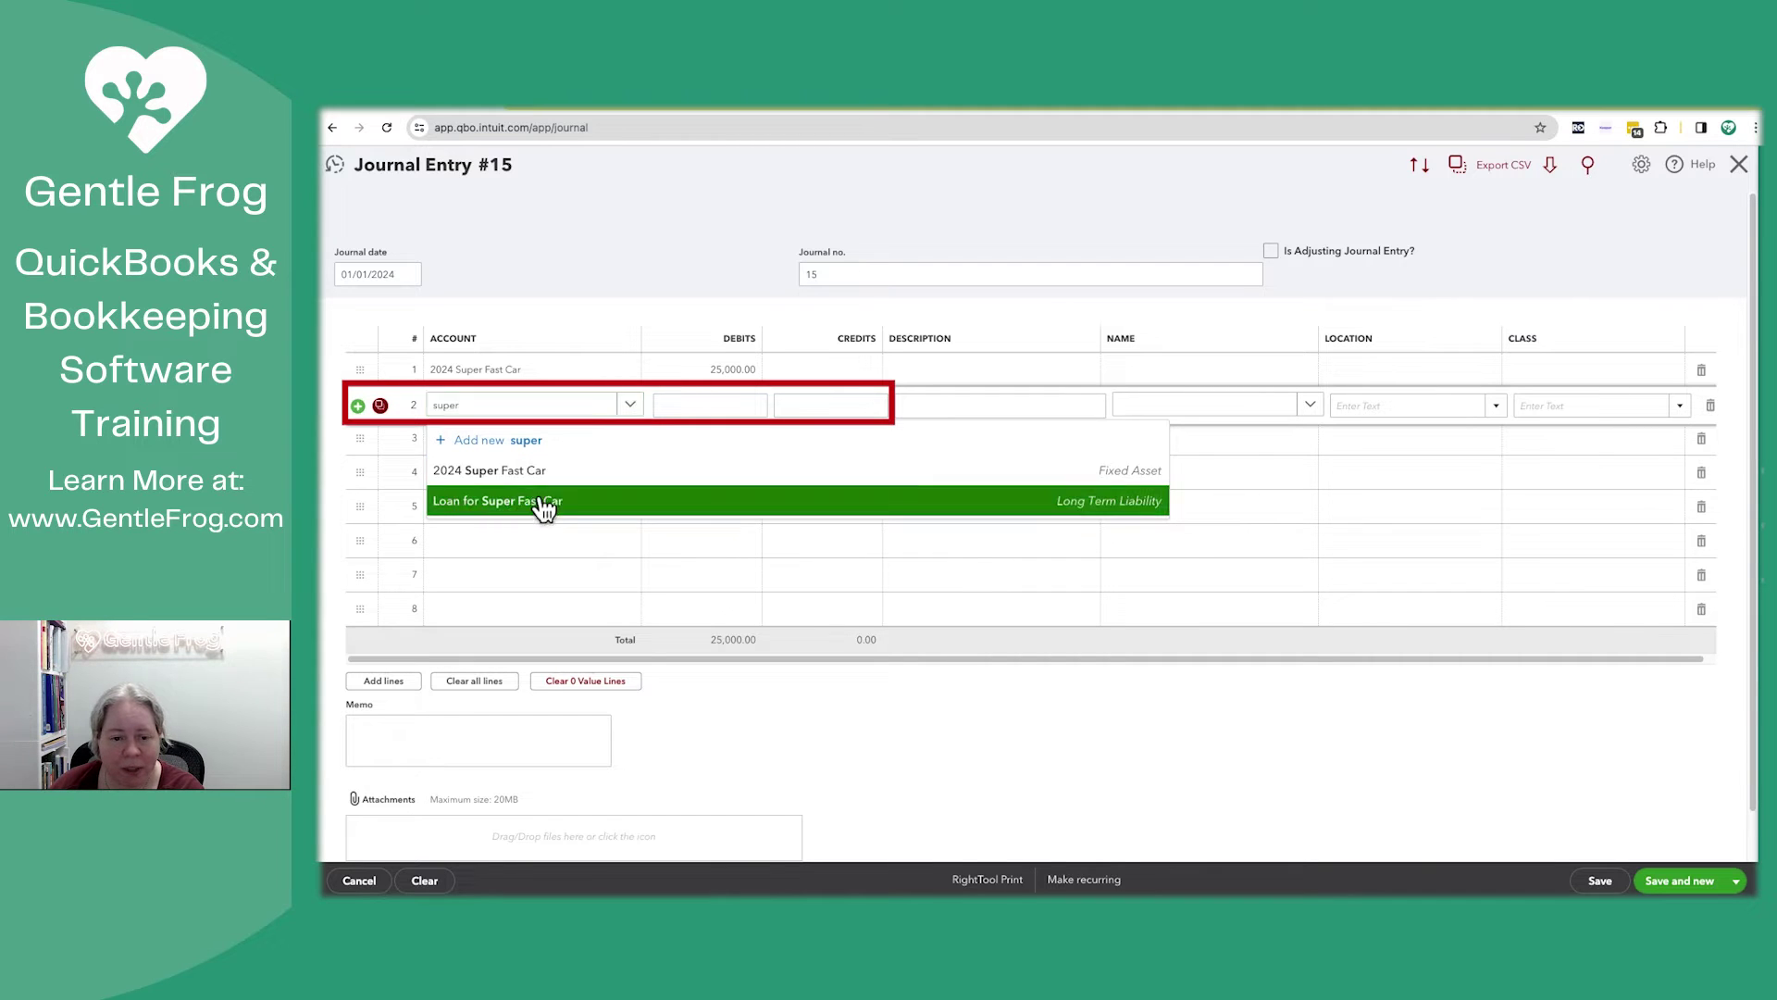
left_click(544, 501)
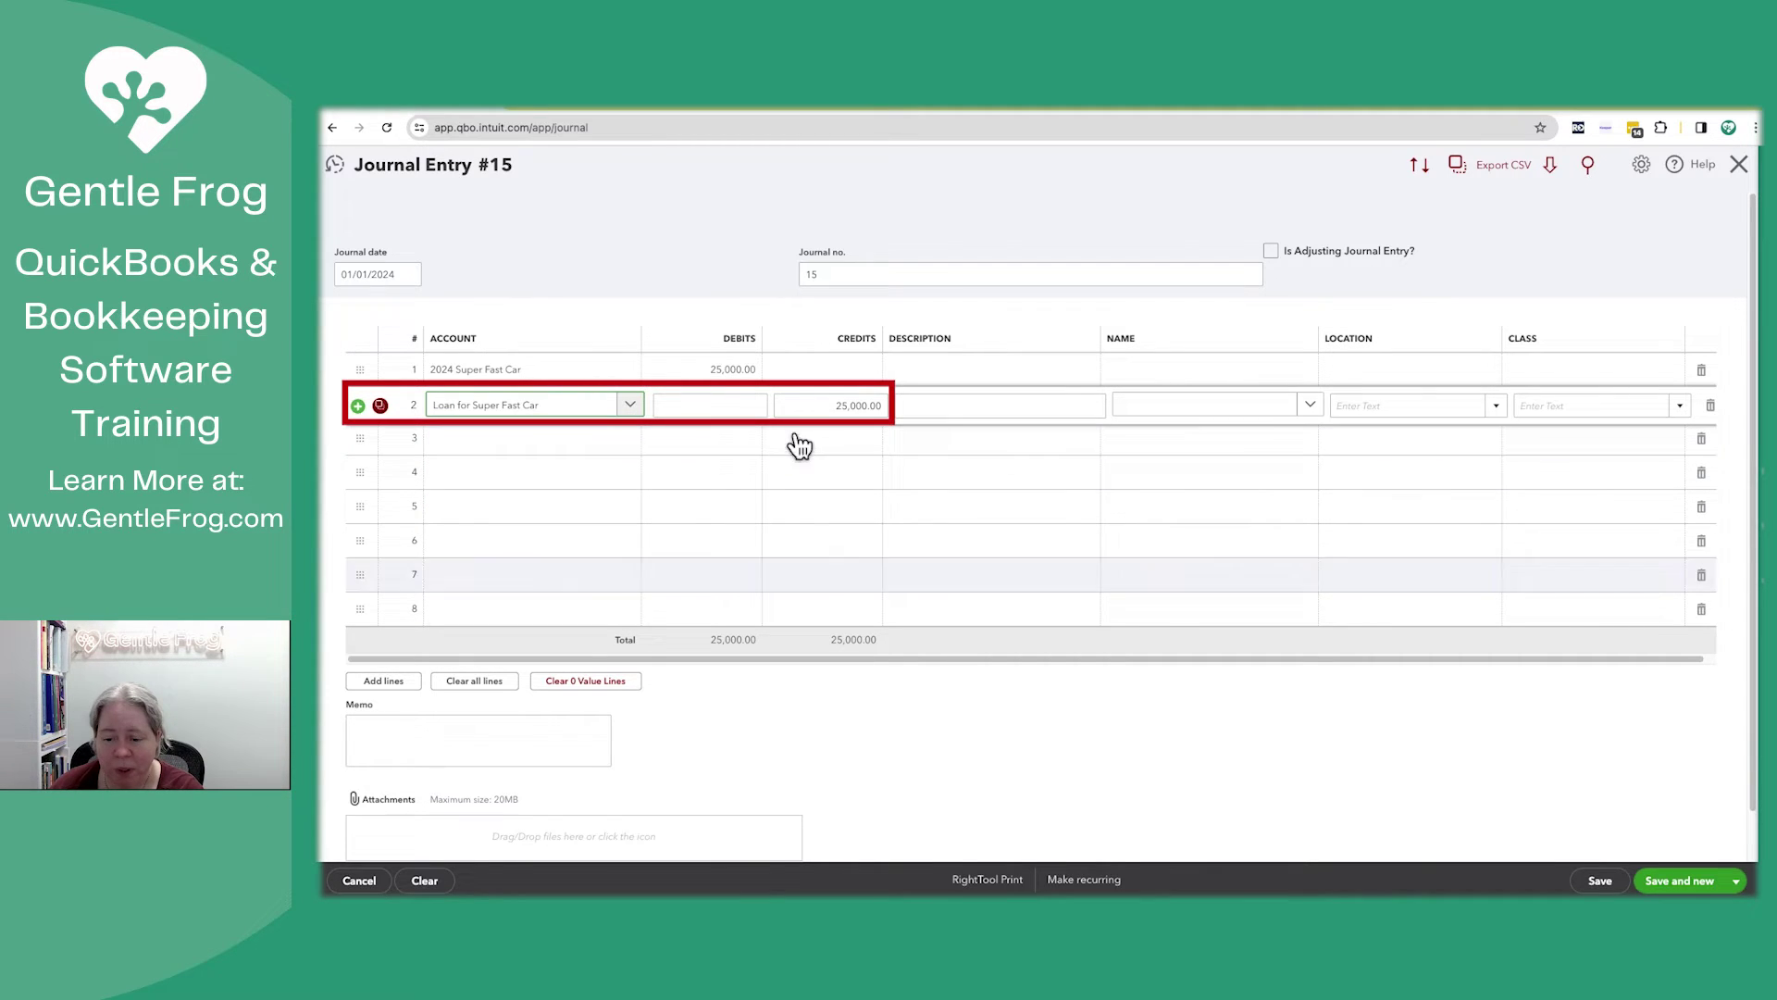
left_click(1740, 884)
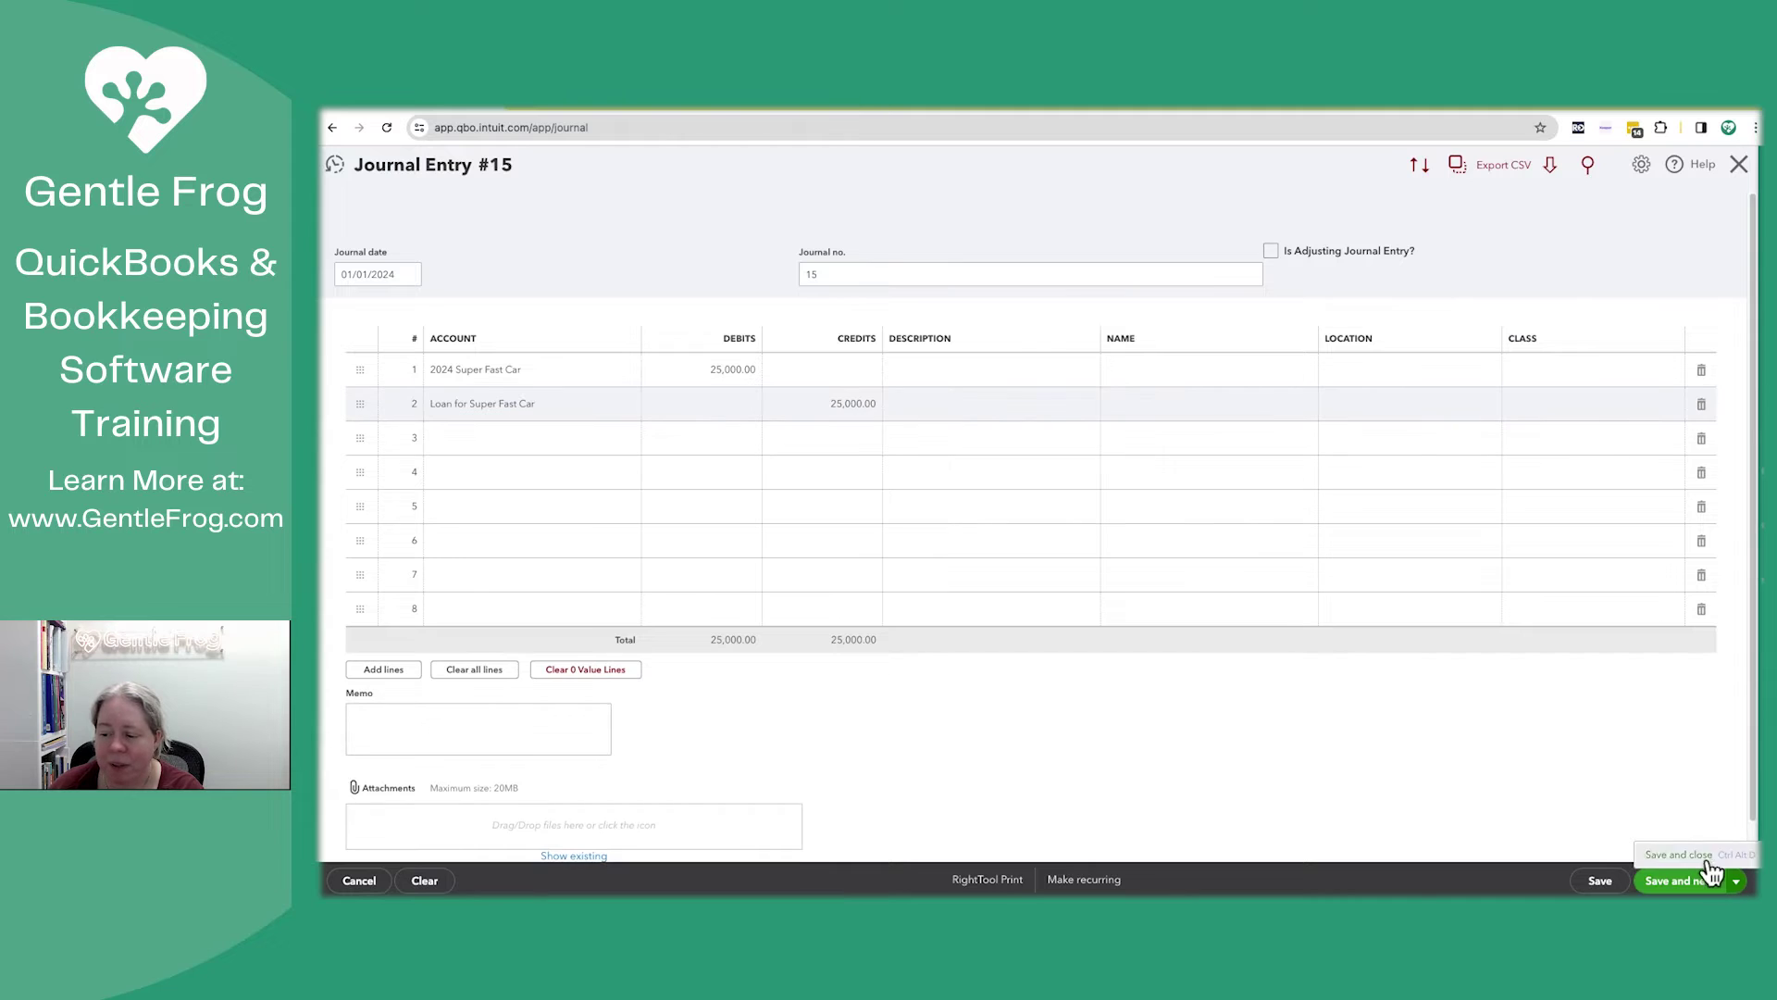
left_click(1701, 862)
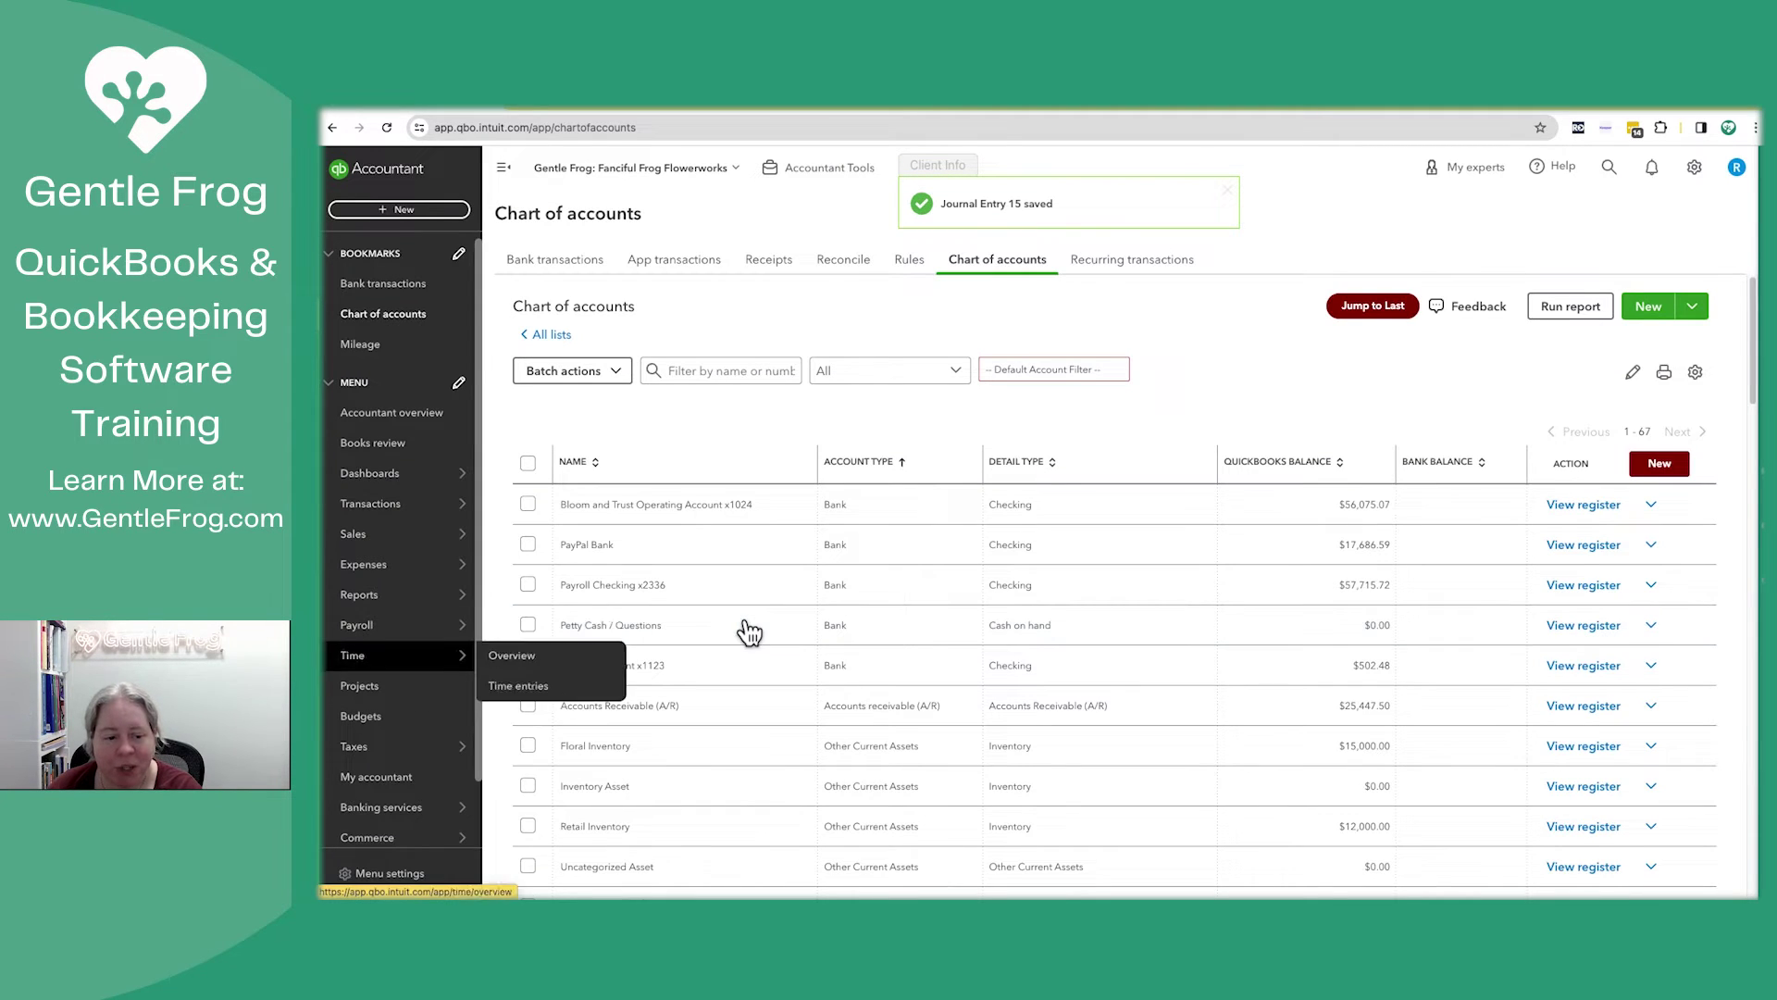
Step: Run the Balance Sheet for All Dates and scroll to the 25,000.00 car asset and loan
left_click(525, 606)
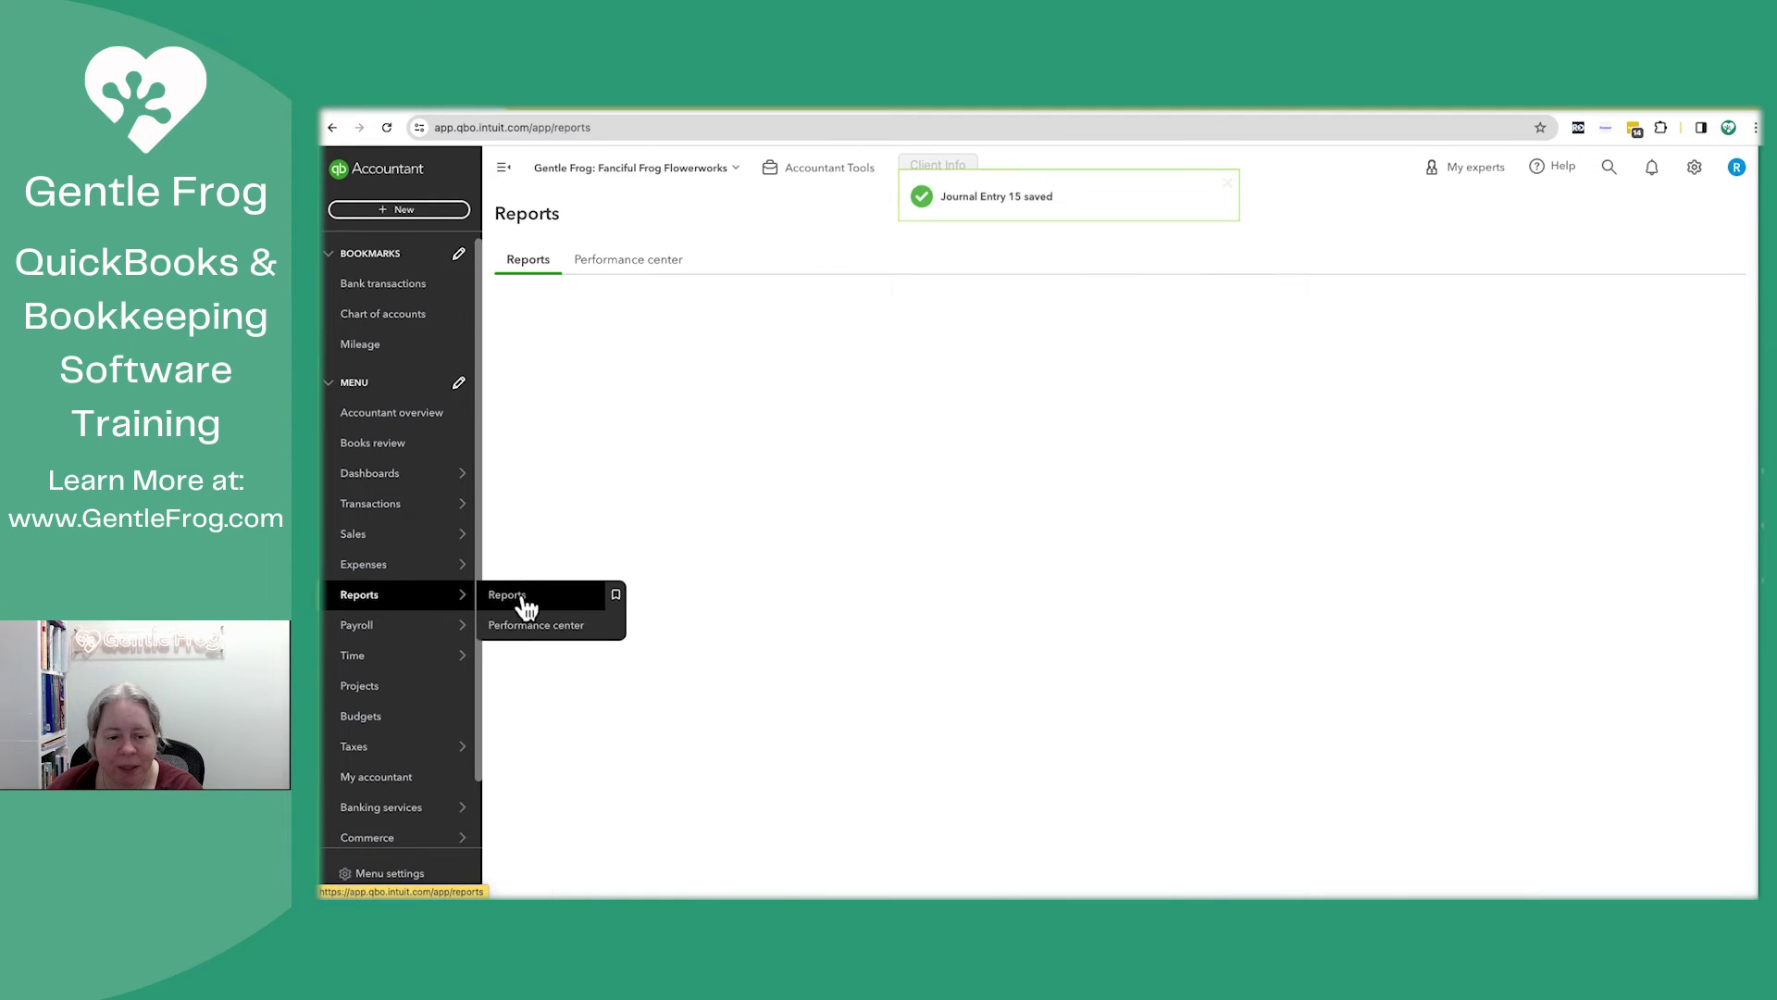
left_click(611, 554)
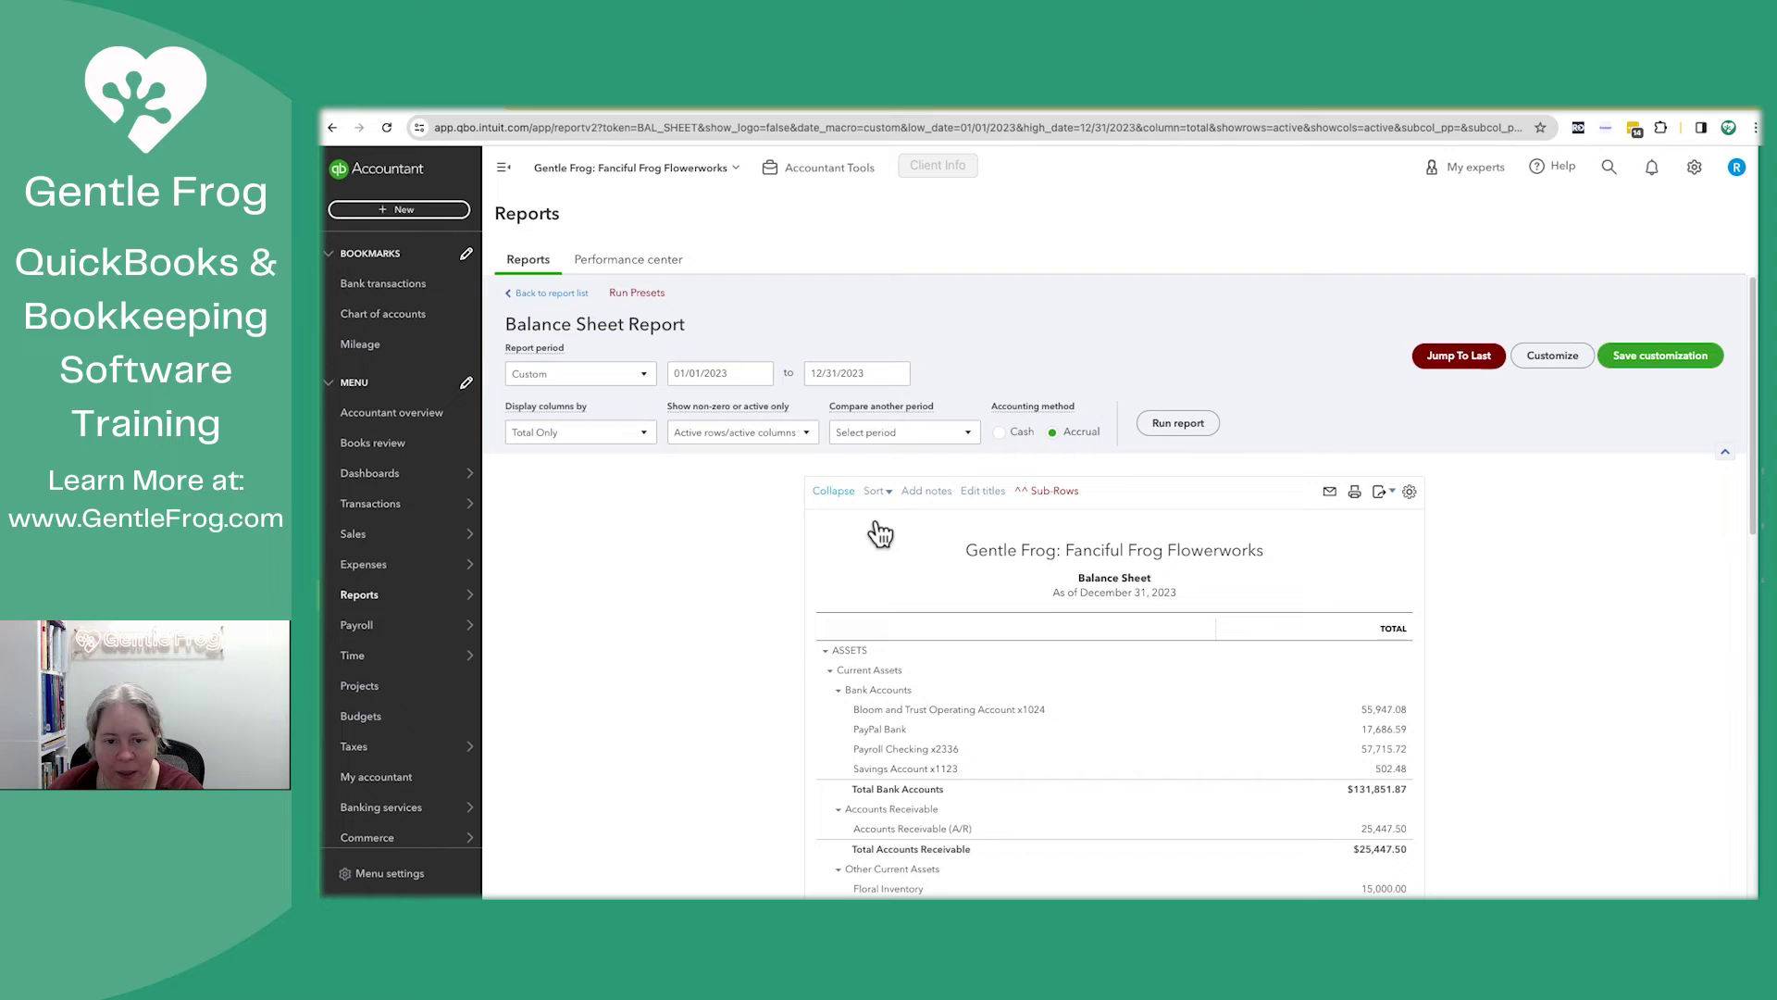
left_click(600, 379)
left_click(559, 398)
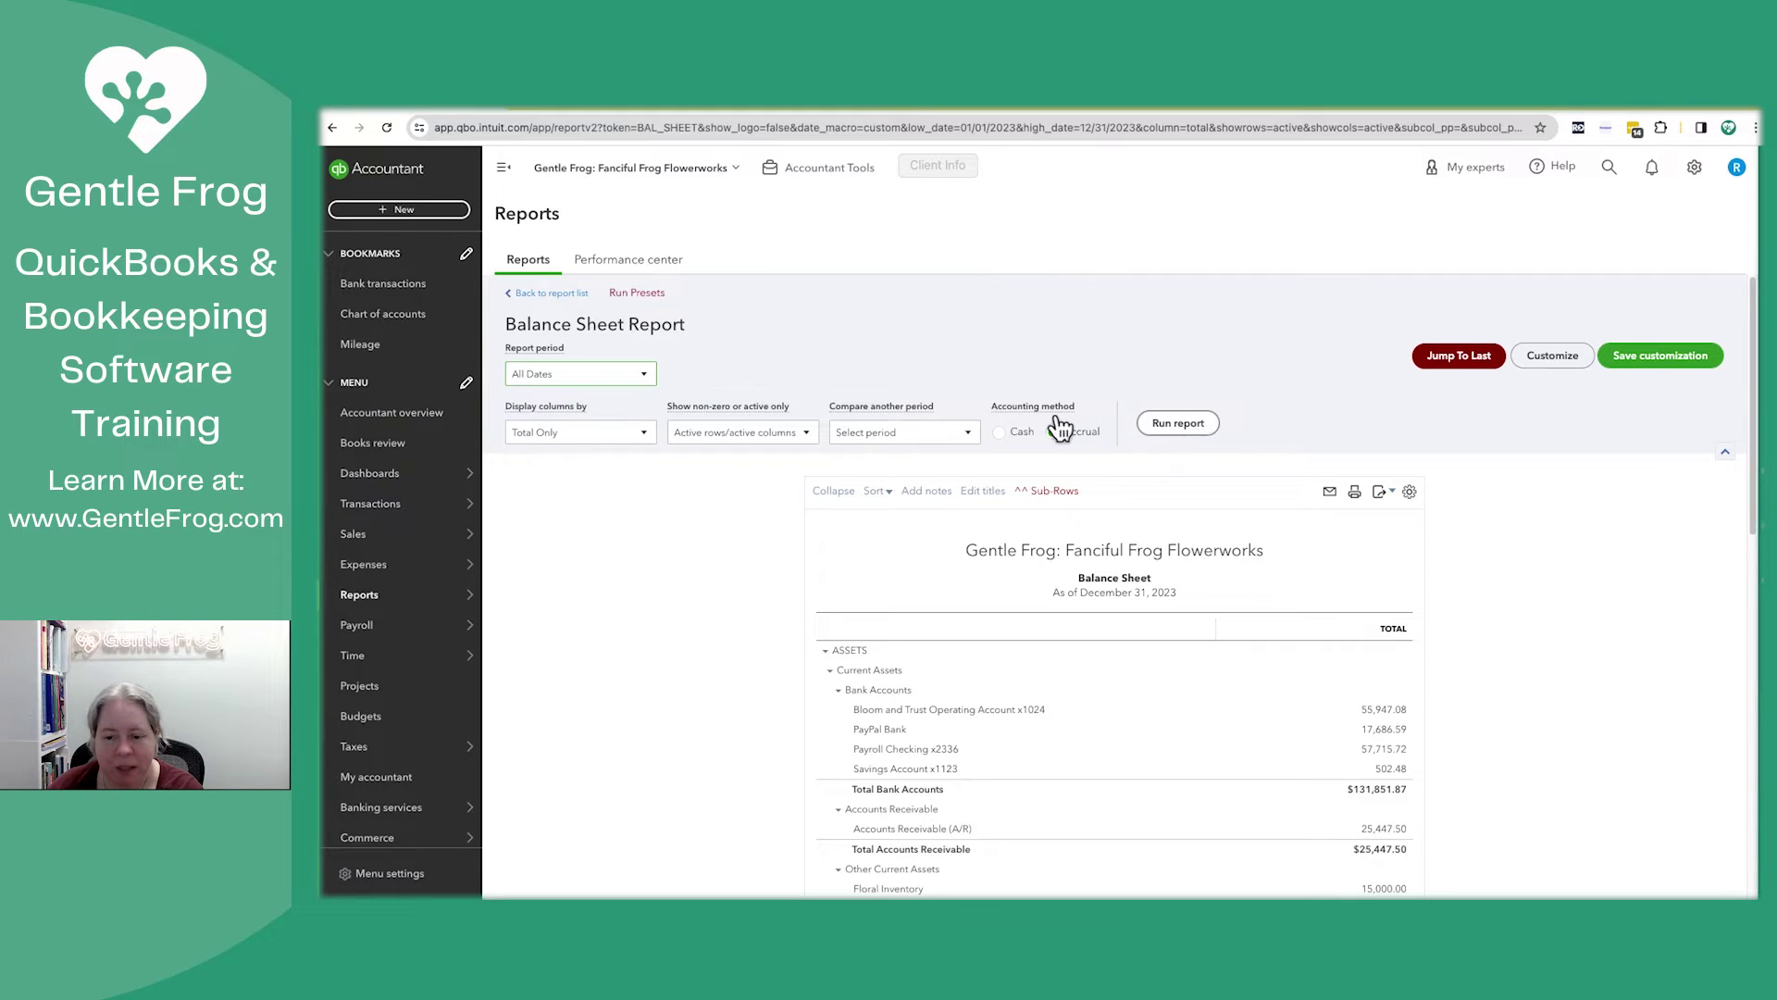
left_click(1178, 423)
scroll(1262, 608, "down", 2)
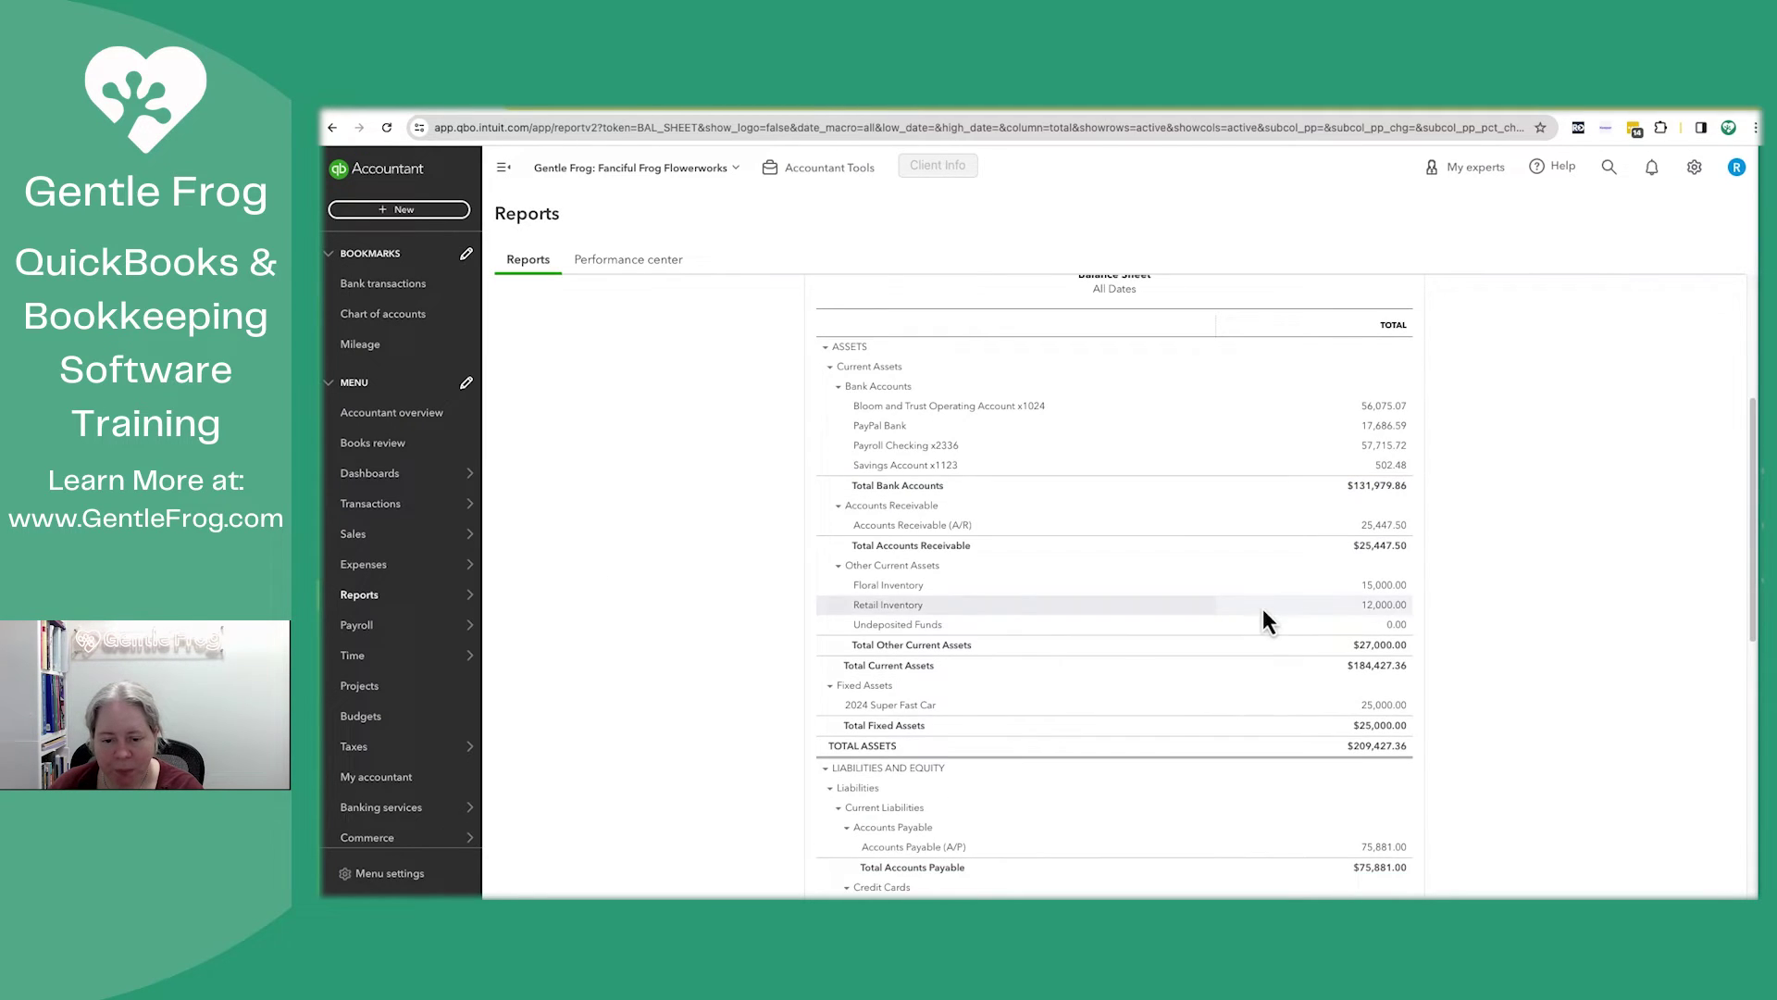
scroll(953, 581, "down", 3)
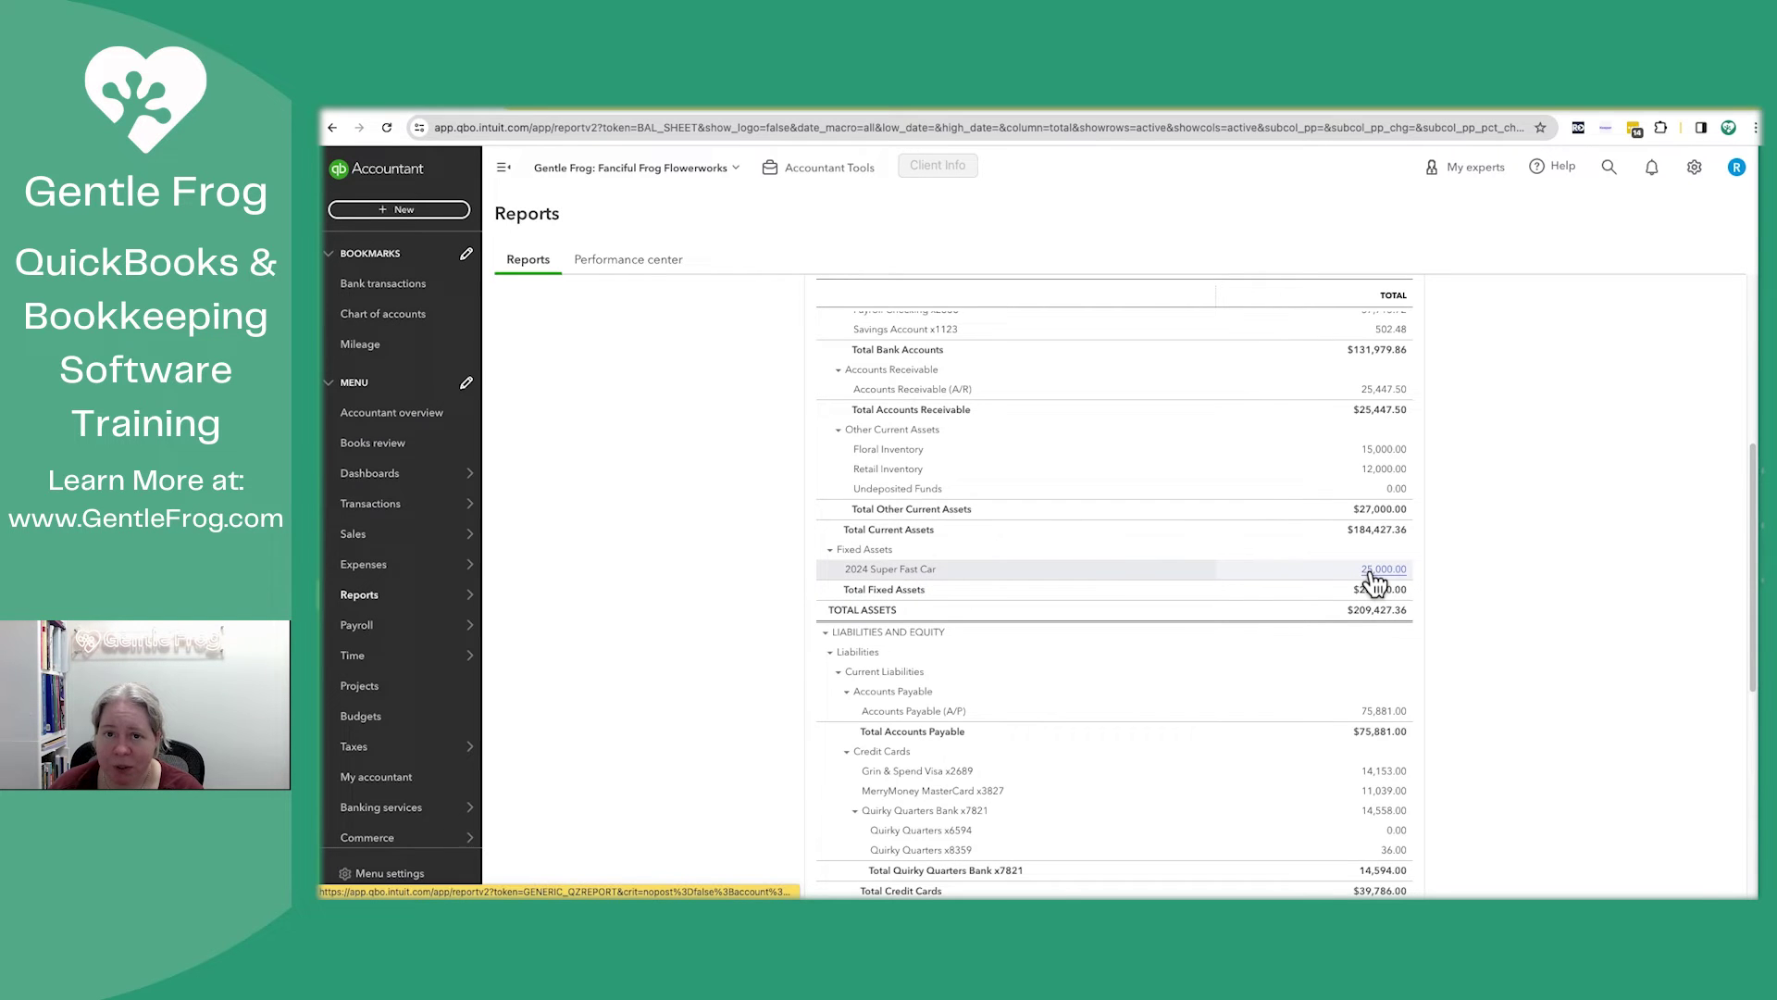
scroll(1370, 576, "down", 3)
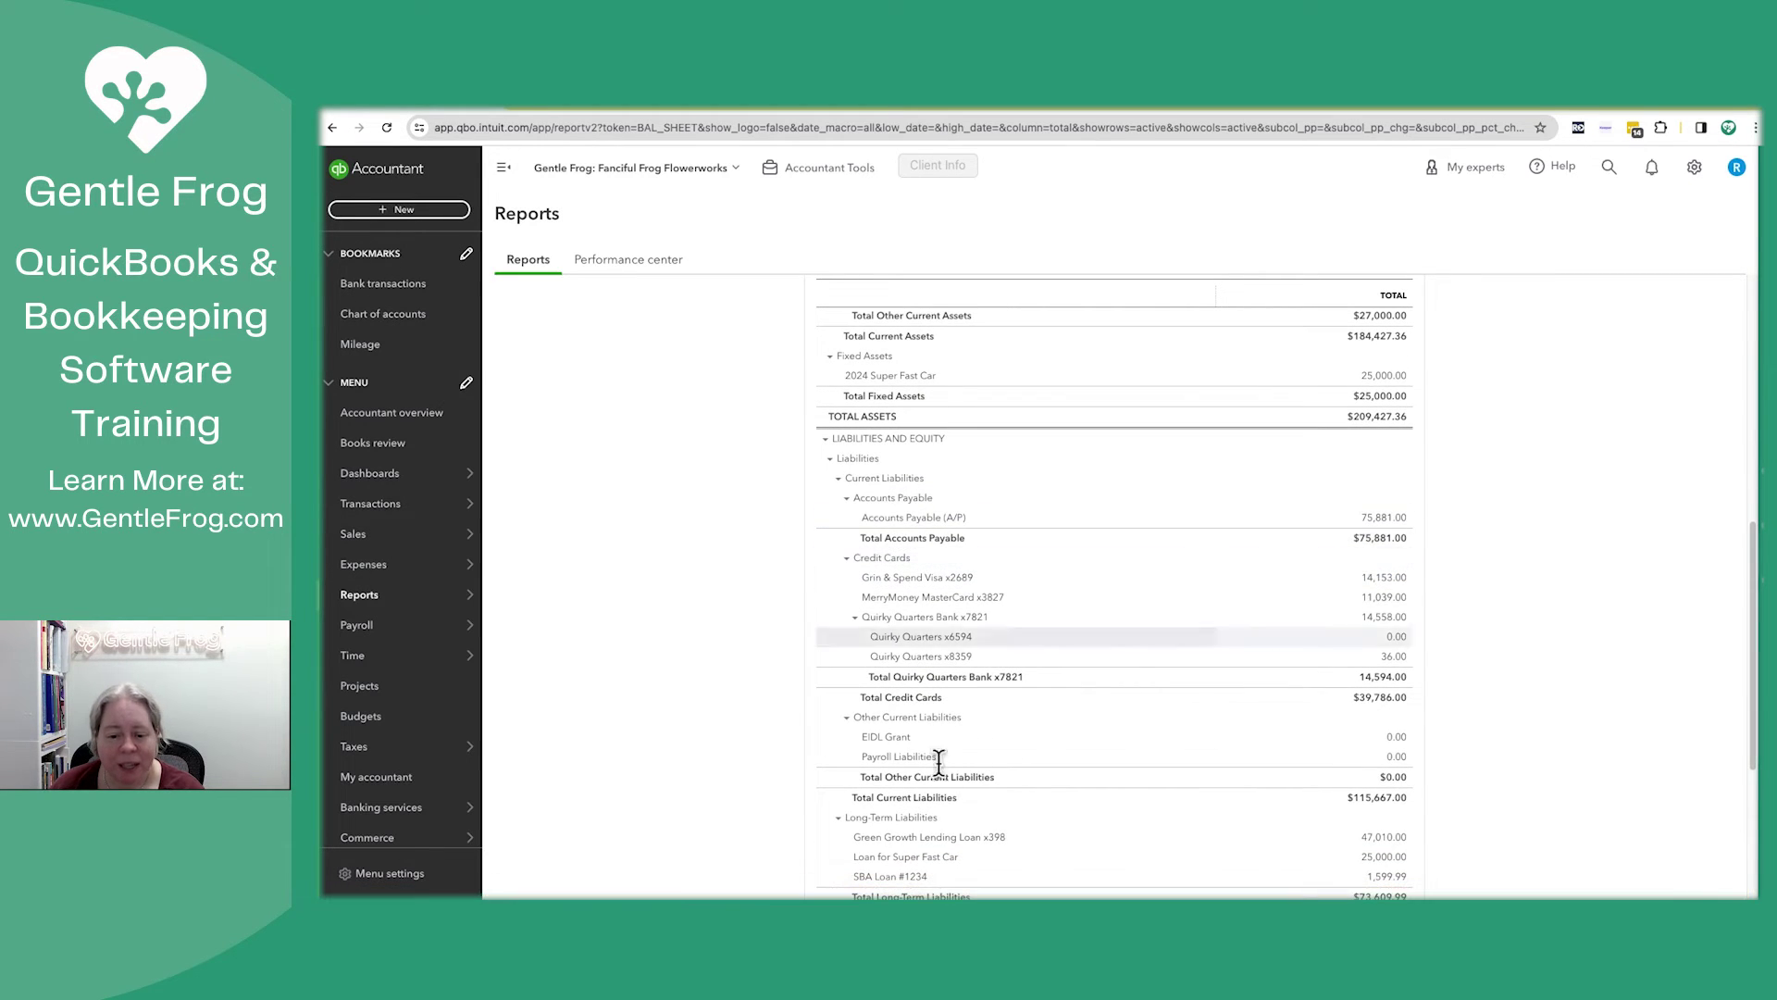
scroll(940, 766, "down", 1)
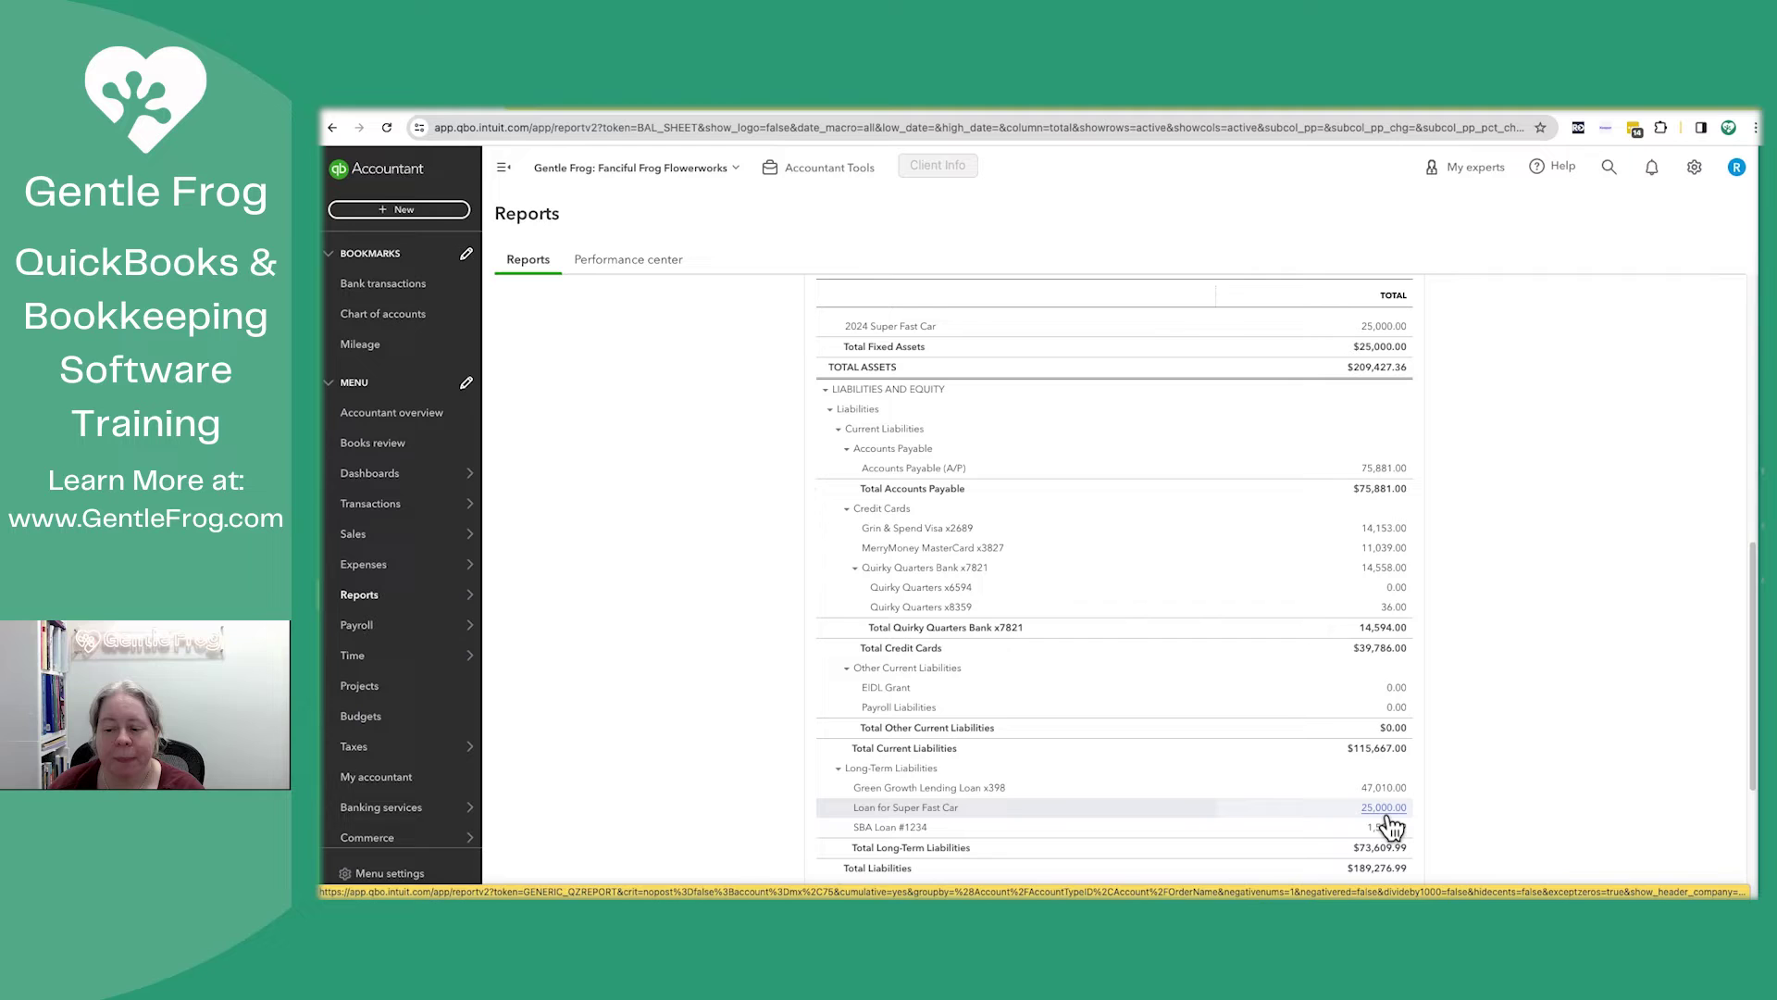
Step: Find Journal Entry 15 through search, delete it, and return to the Chart of accounts
left_click(1607, 171)
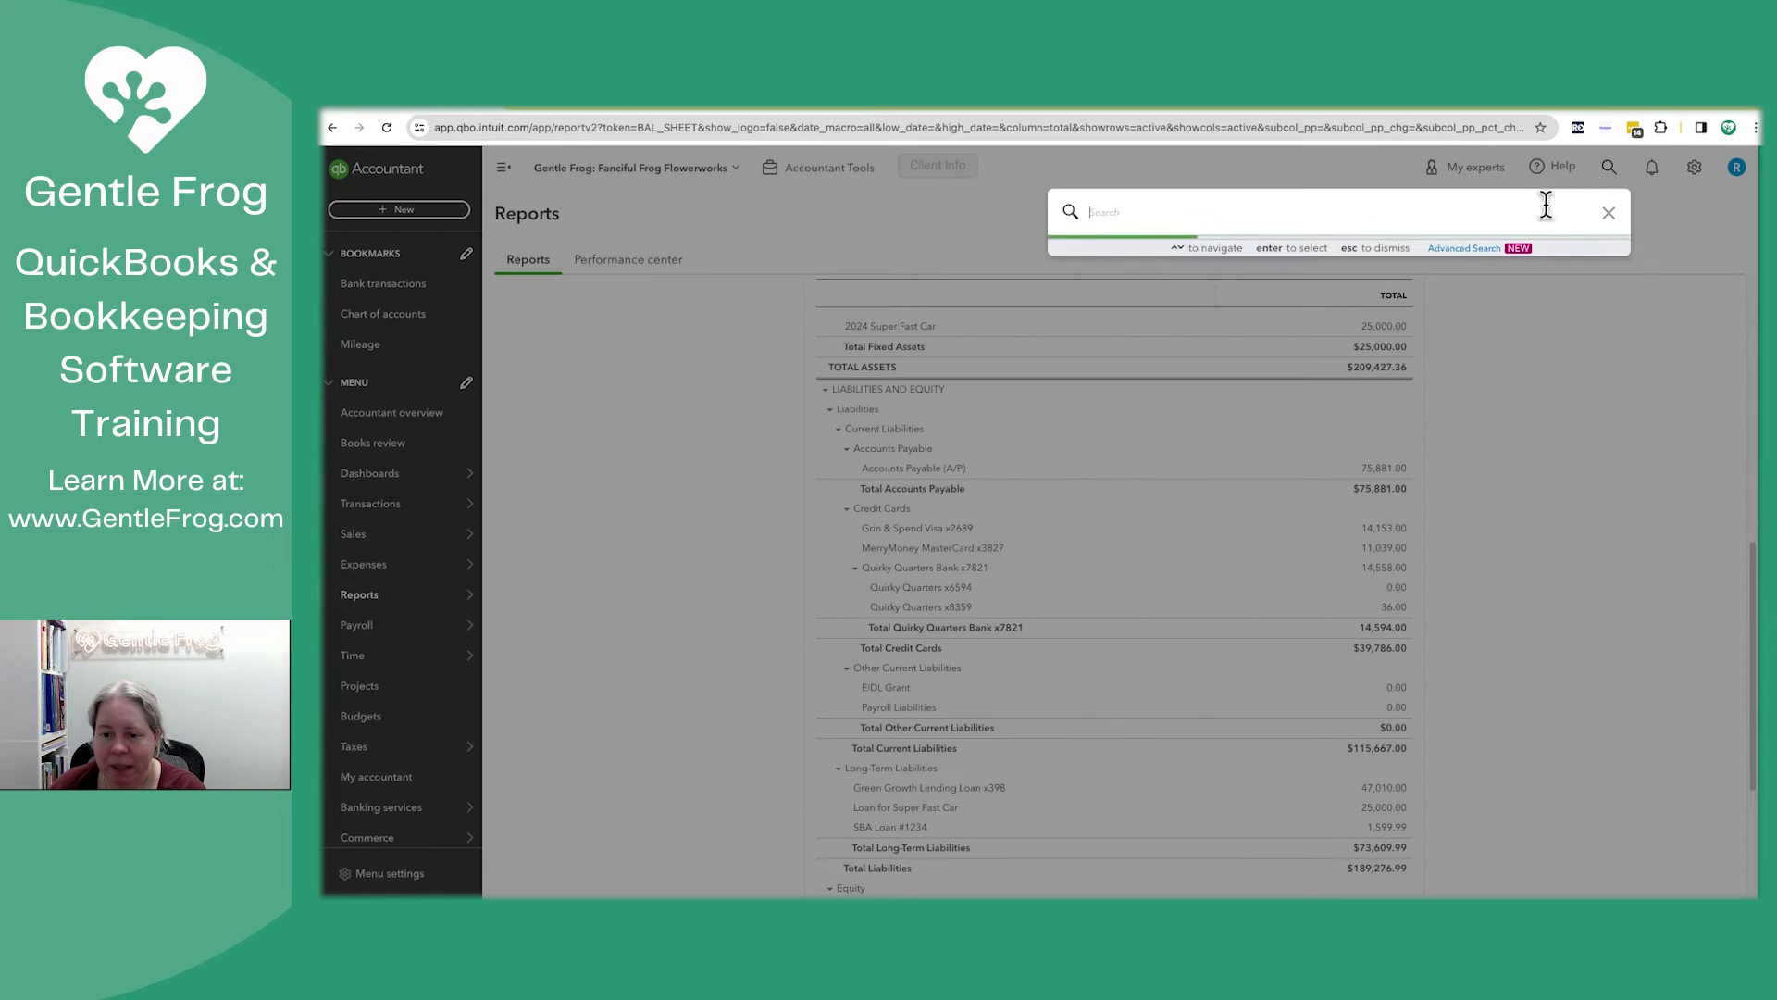
left_click(1209, 402)
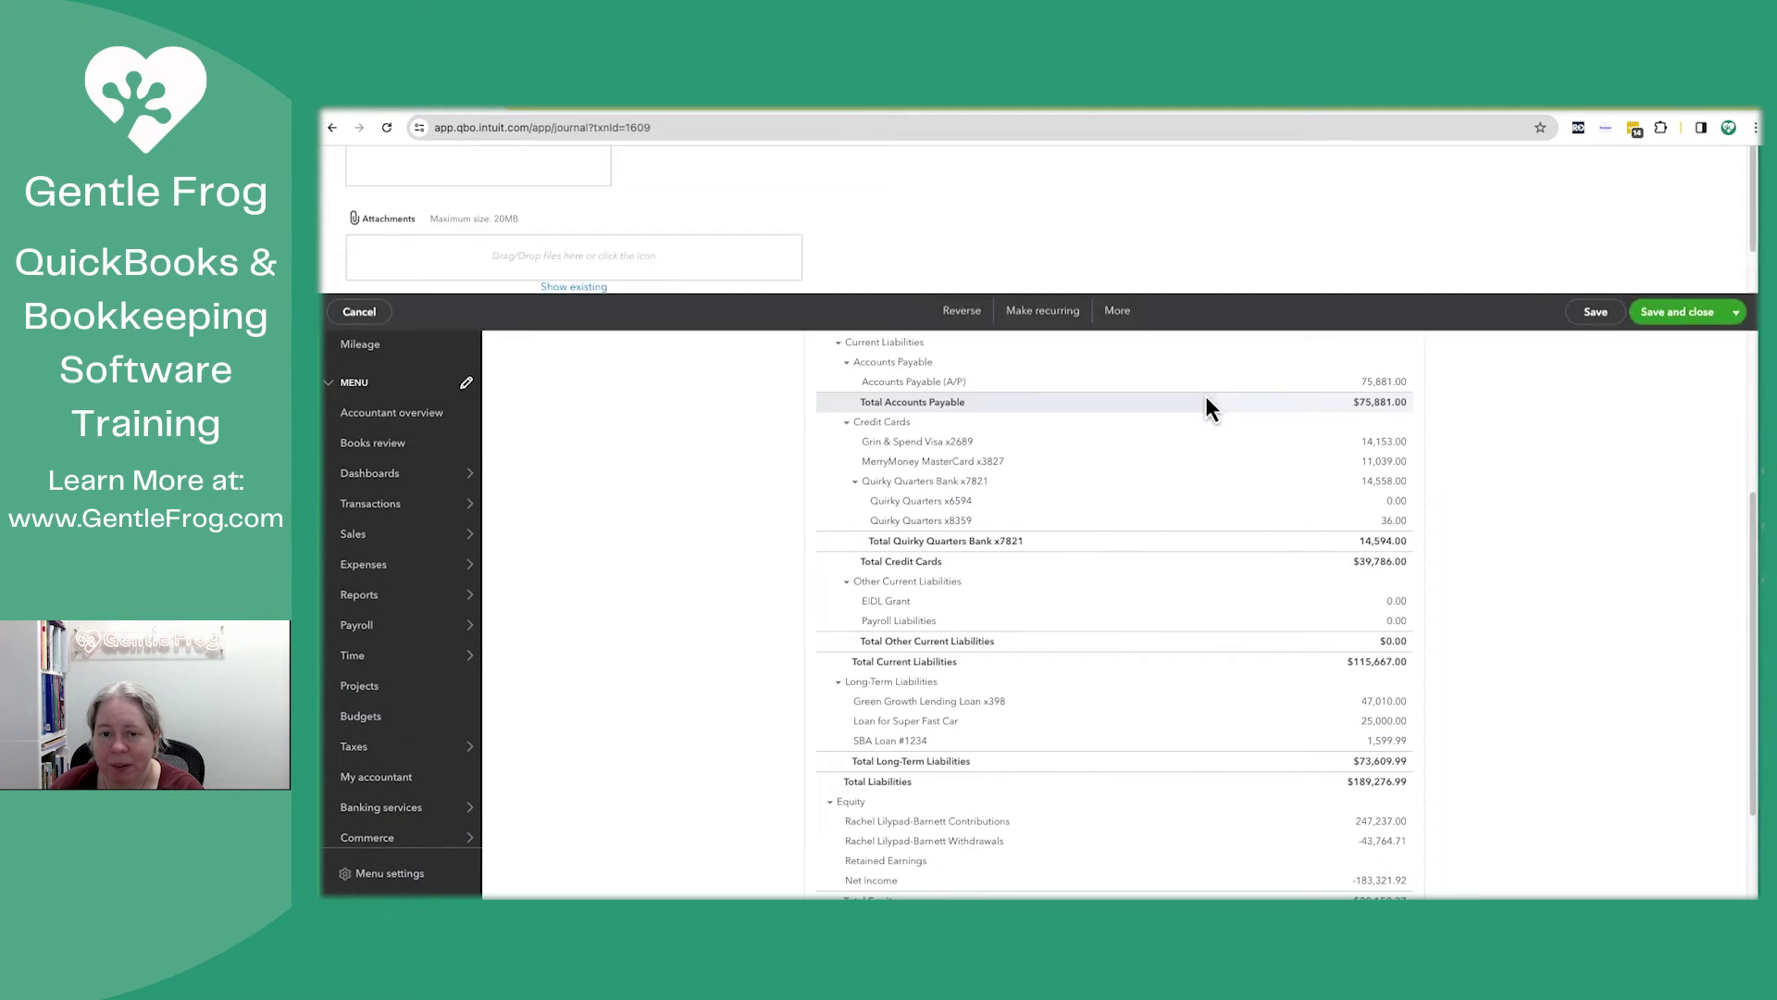
left_click(1165, 879)
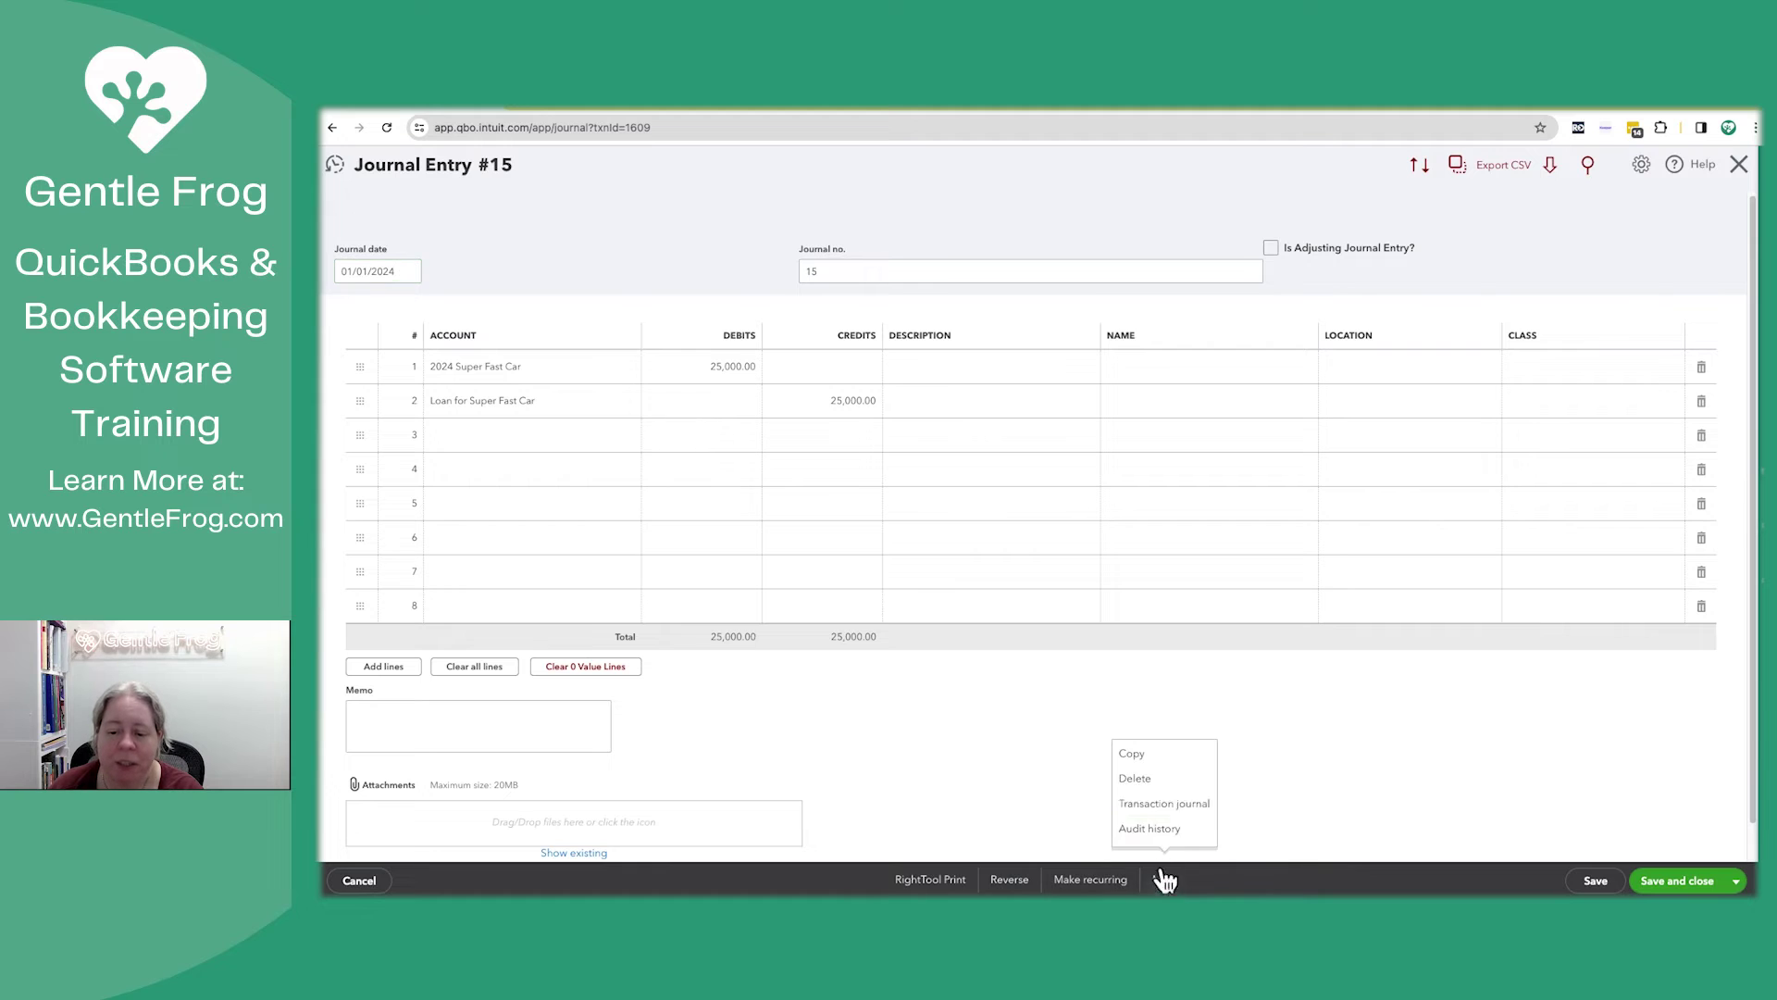
left_click(1148, 779)
left_click(1146, 565)
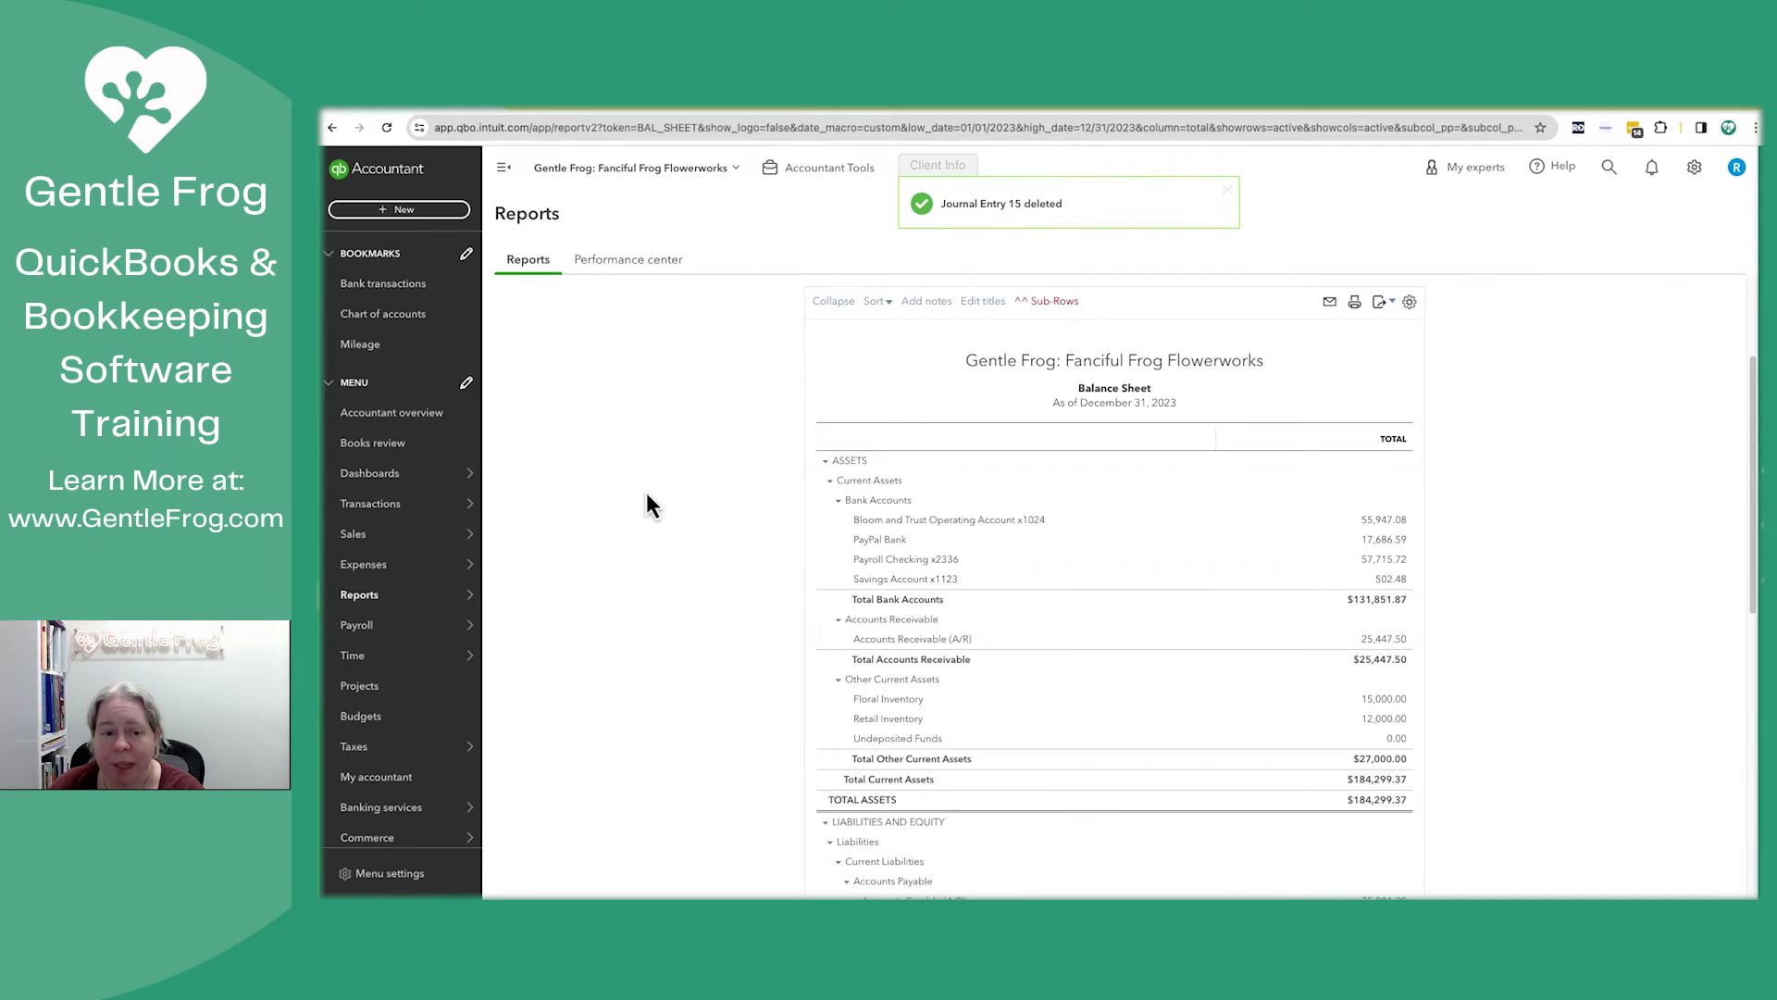
left_click(424, 314)
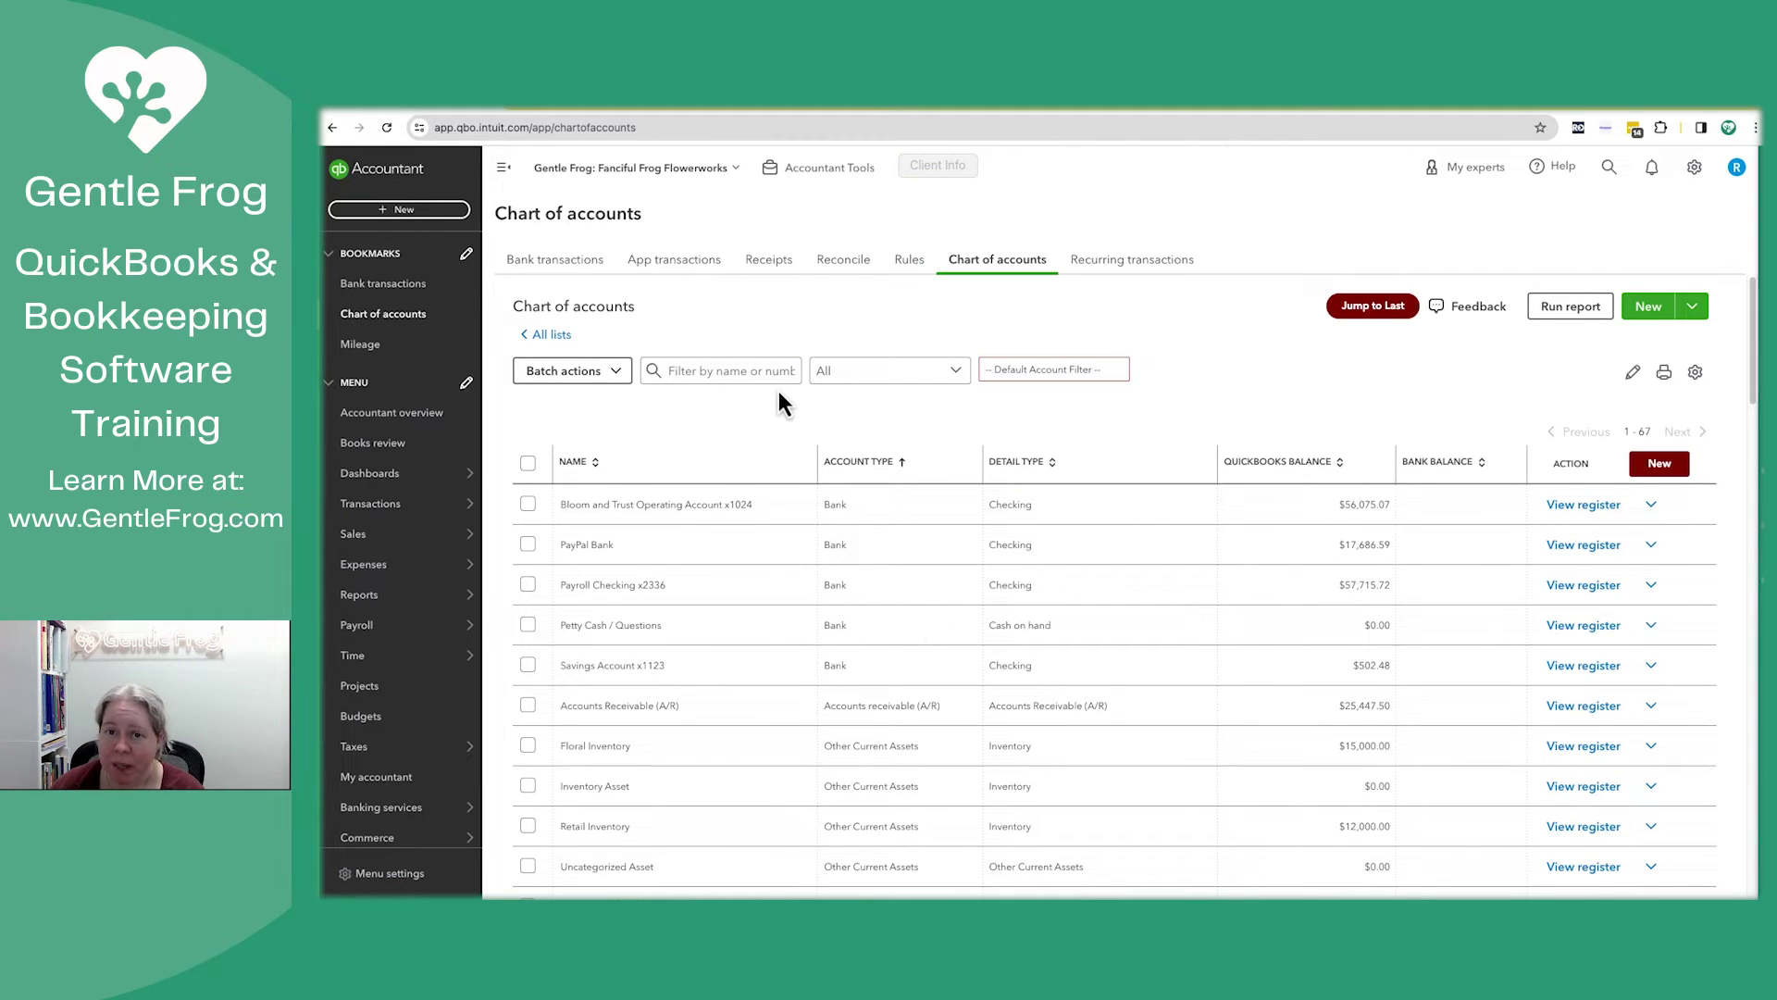
Step: Filter accounts by 'super' and open the empty 2024 Super Fast Car register
left_click(729, 368)
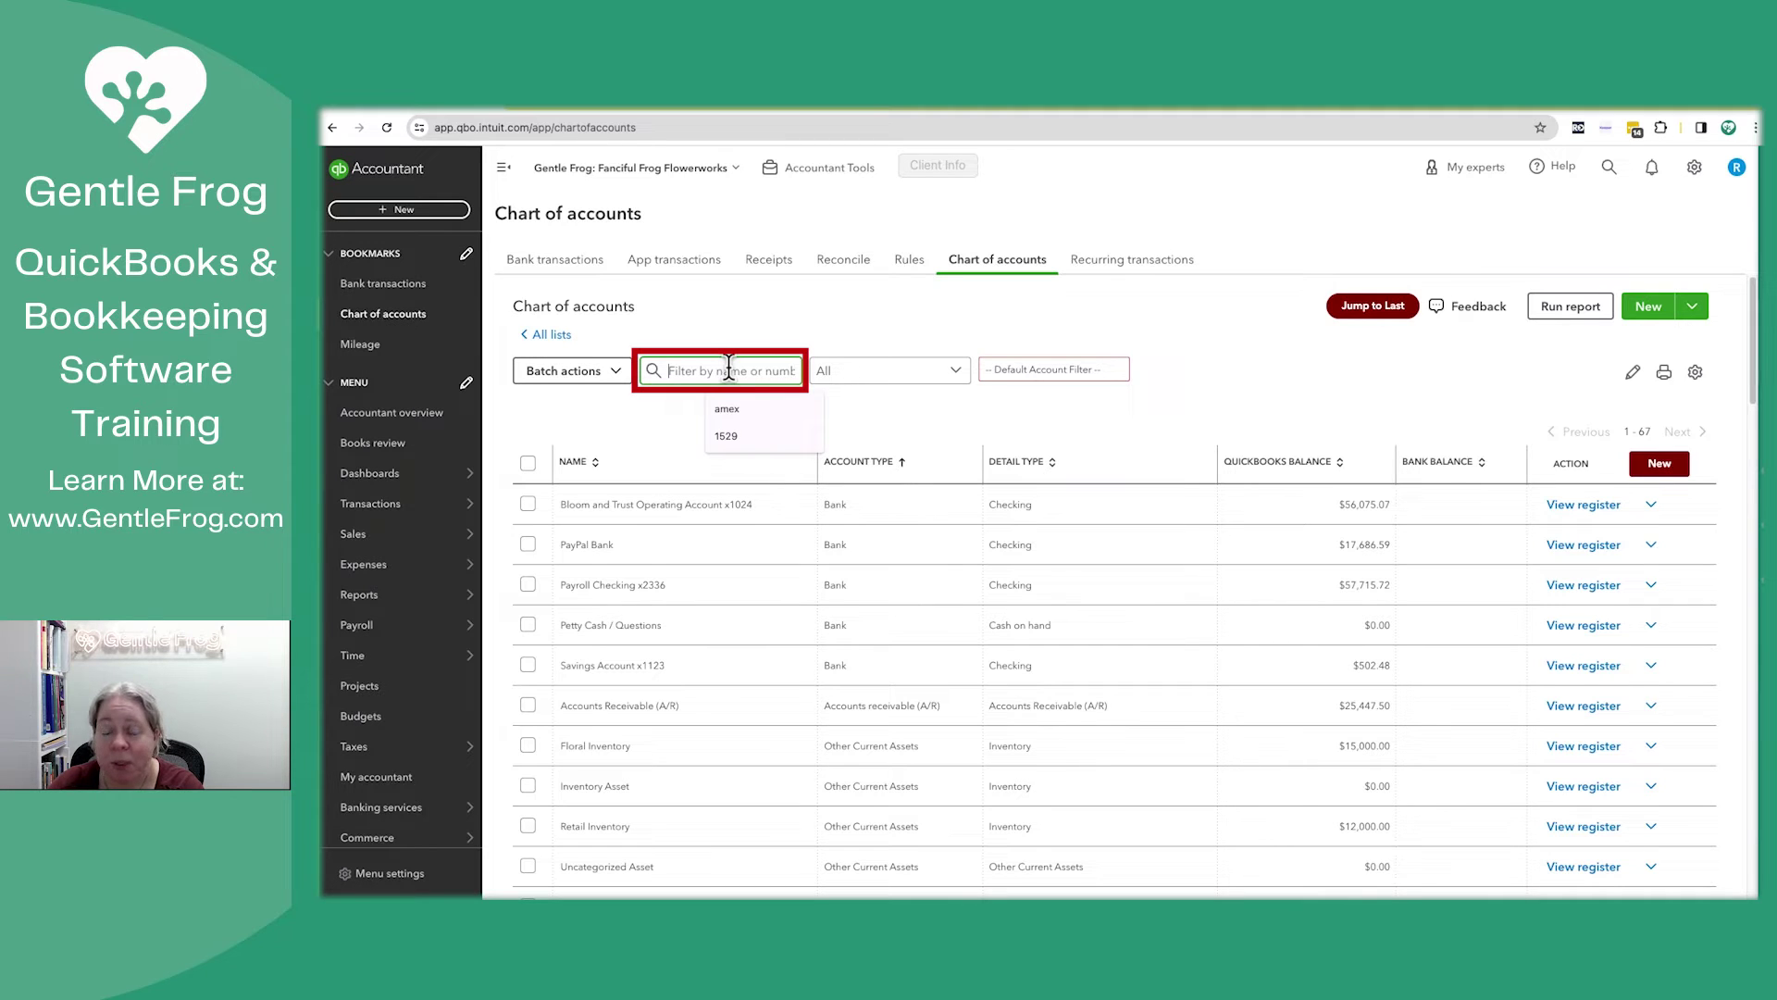
type("super")
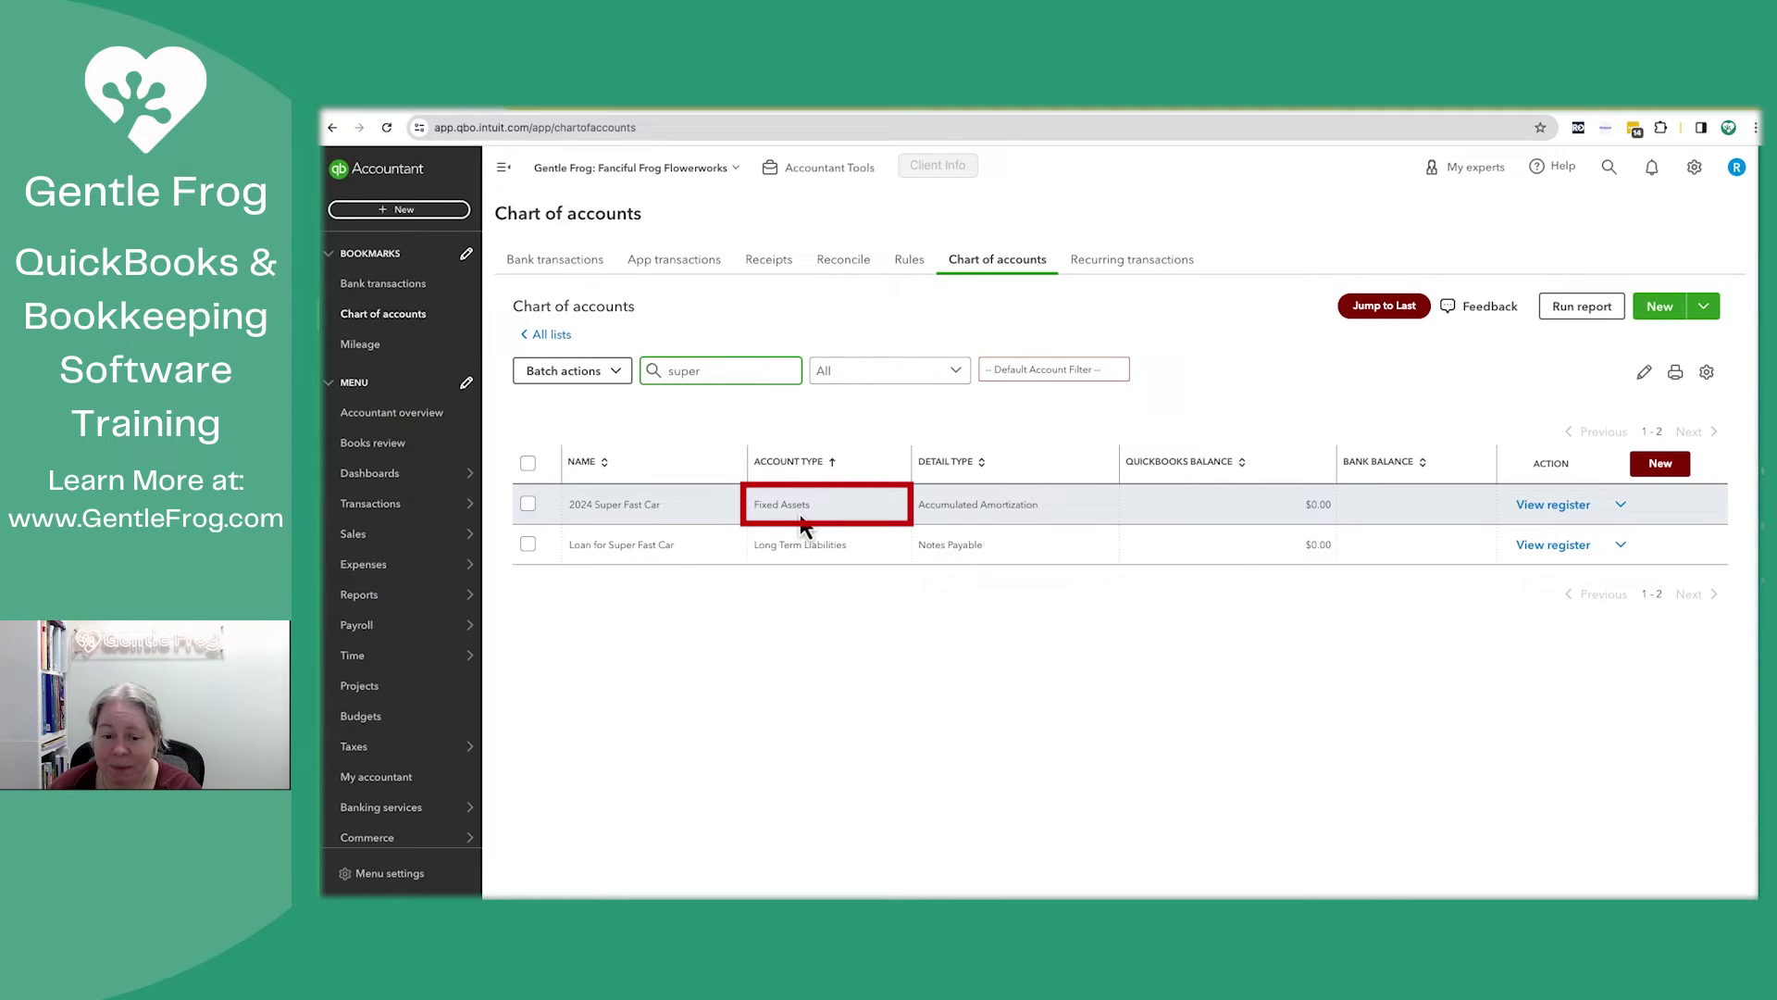
left_click(1548, 507)
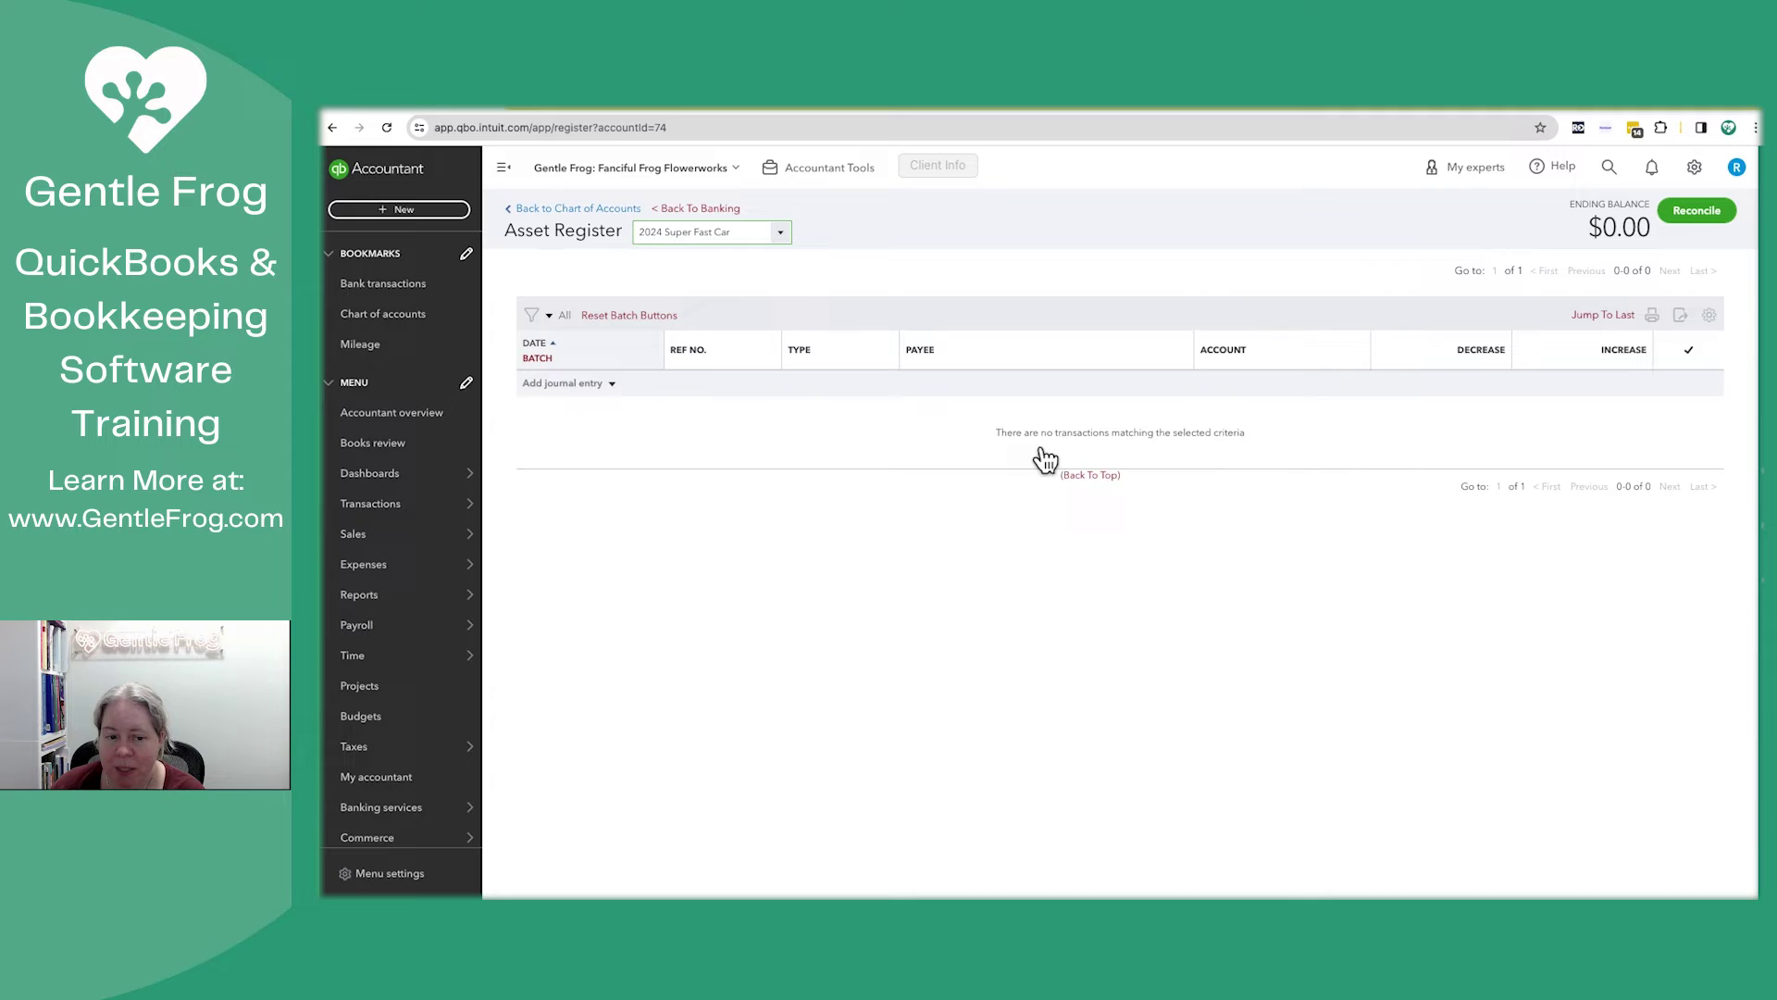
Step: Start a register entry dated 01/01/2024 with a 25,000.00 increase
left_click(576, 387)
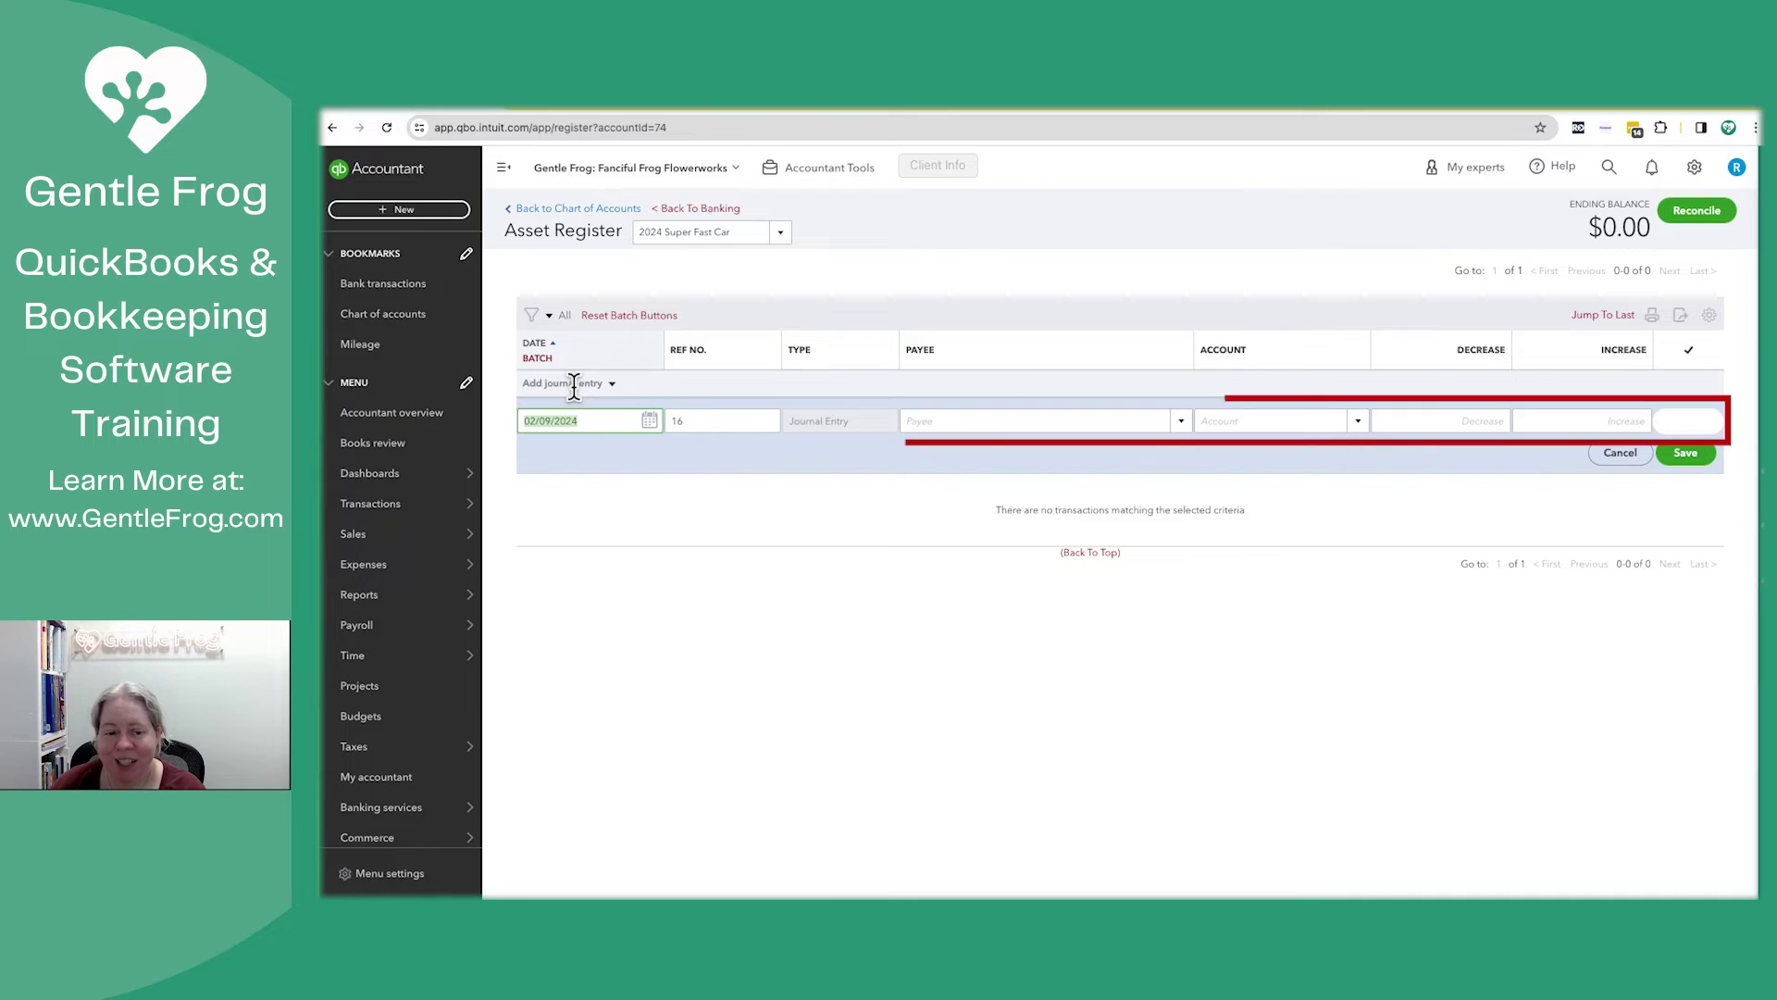
type("01/01/2024")
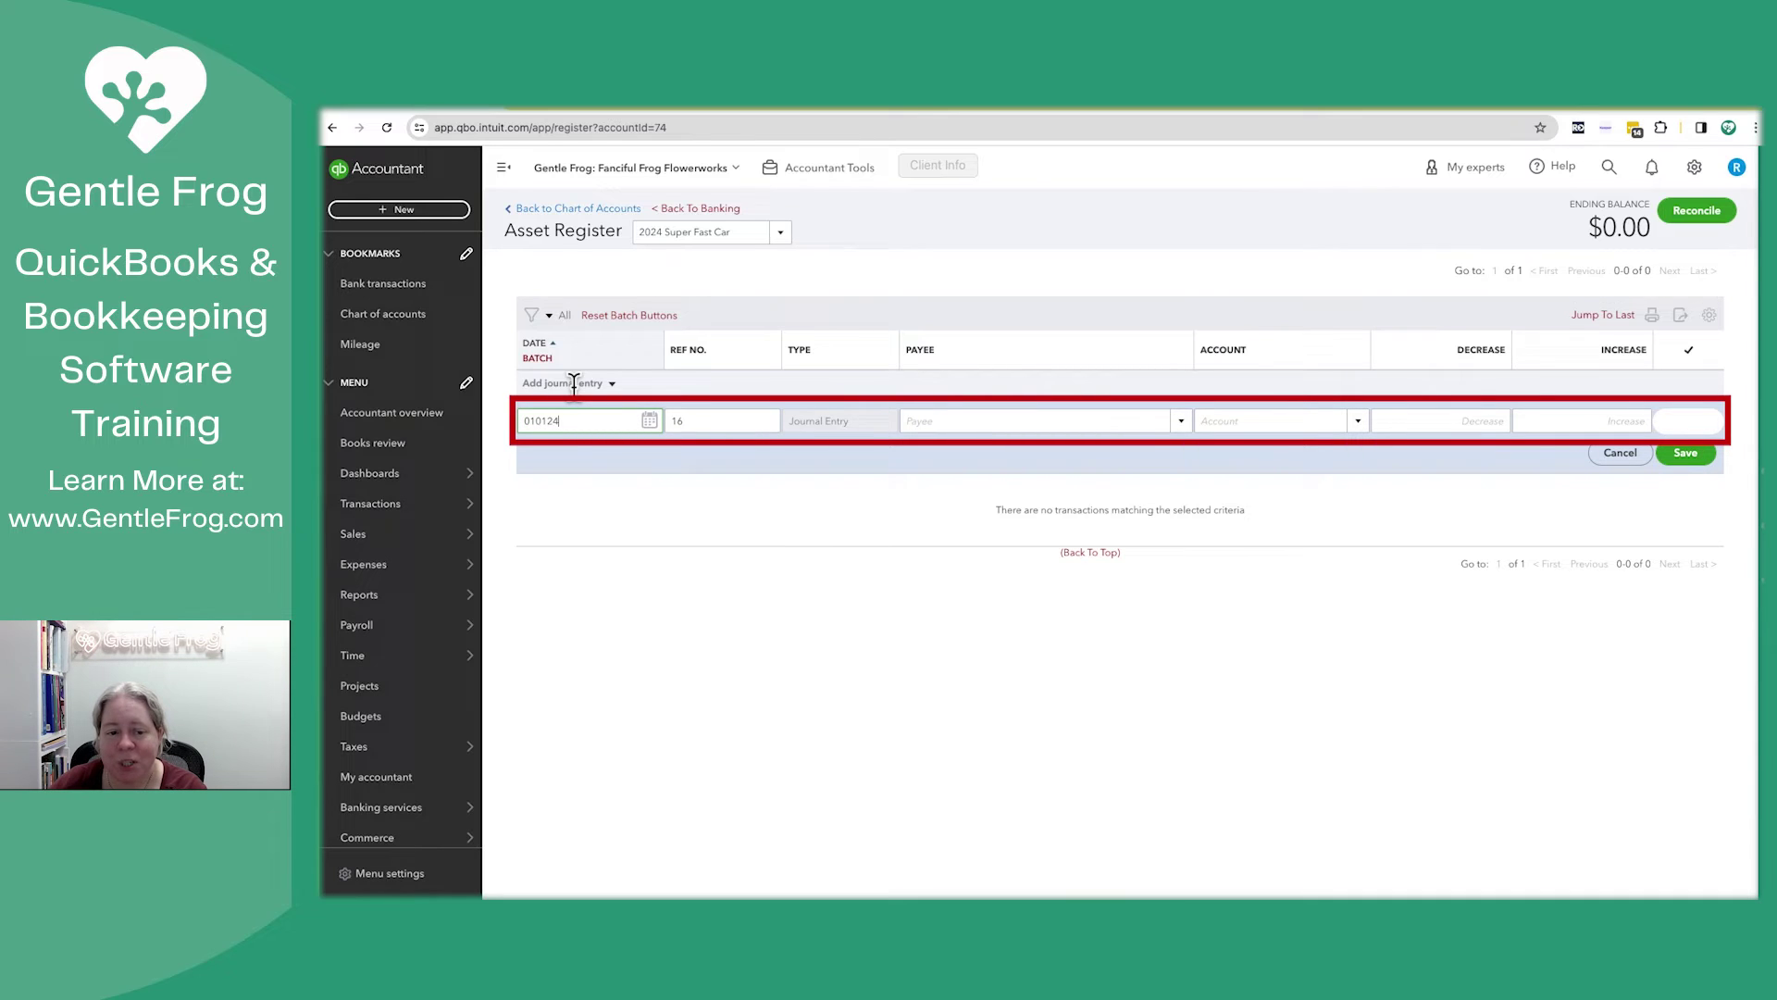
key("Tab")
left_click(916, 421)
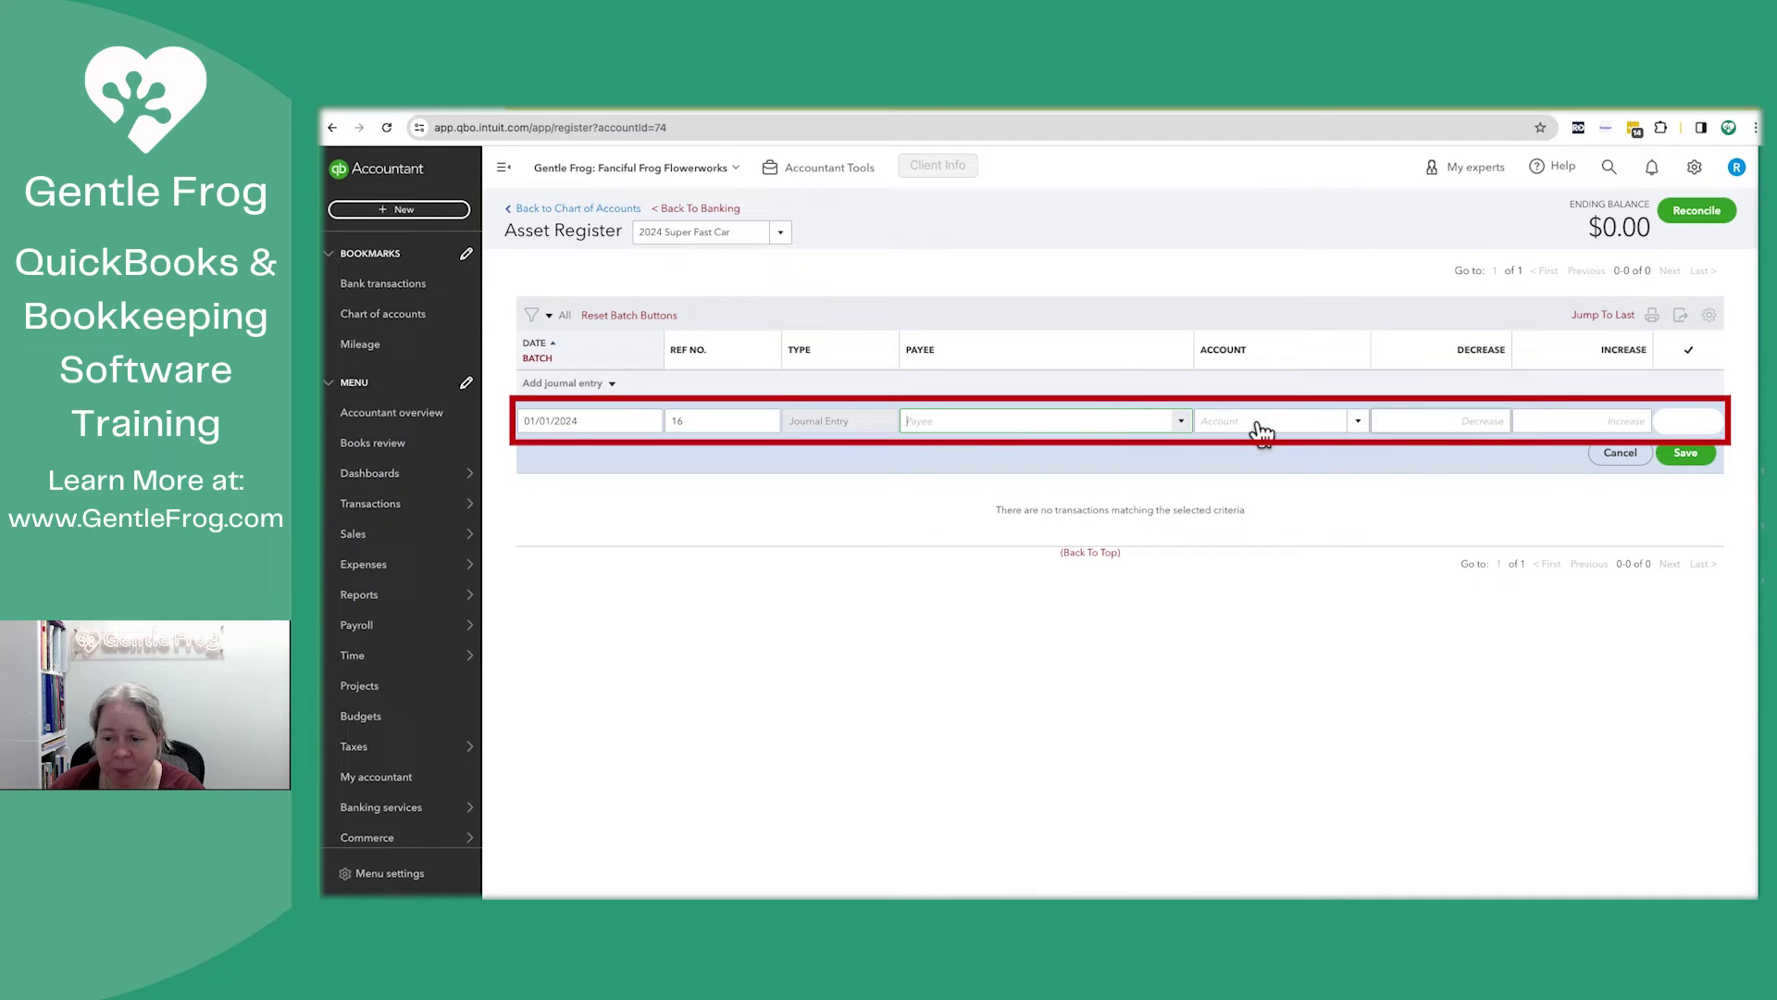
left_click(1330, 423)
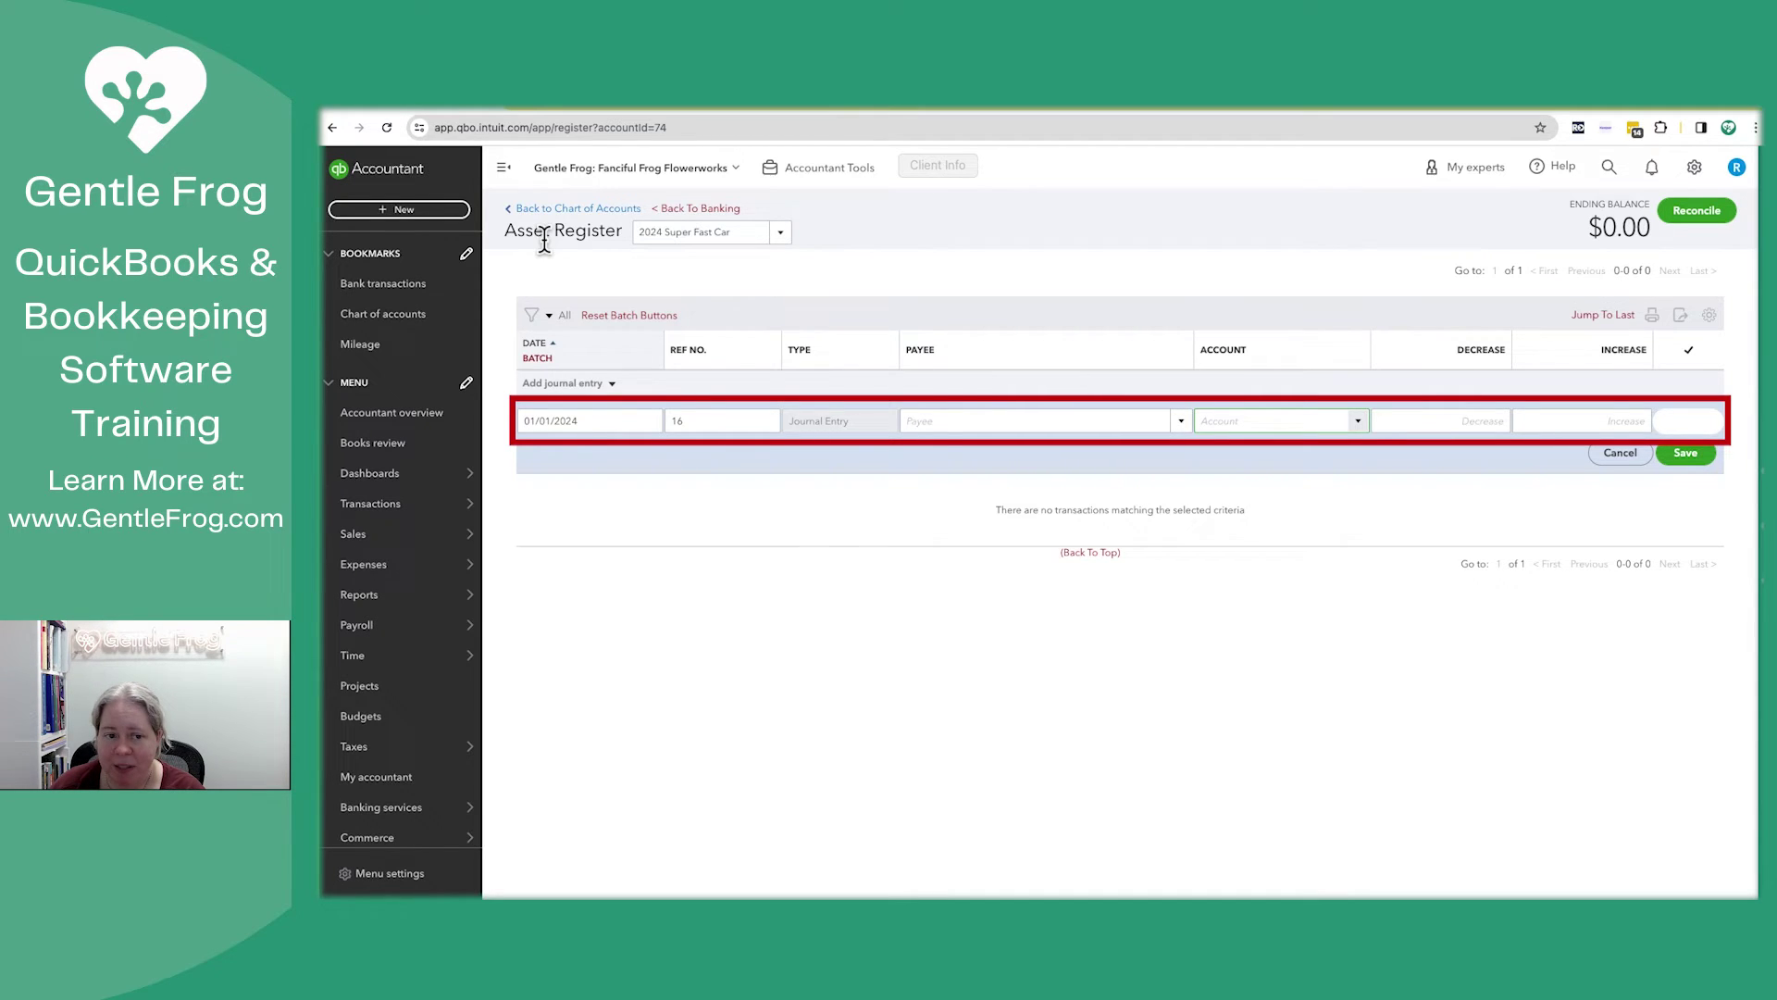
left_click(1530, 422)
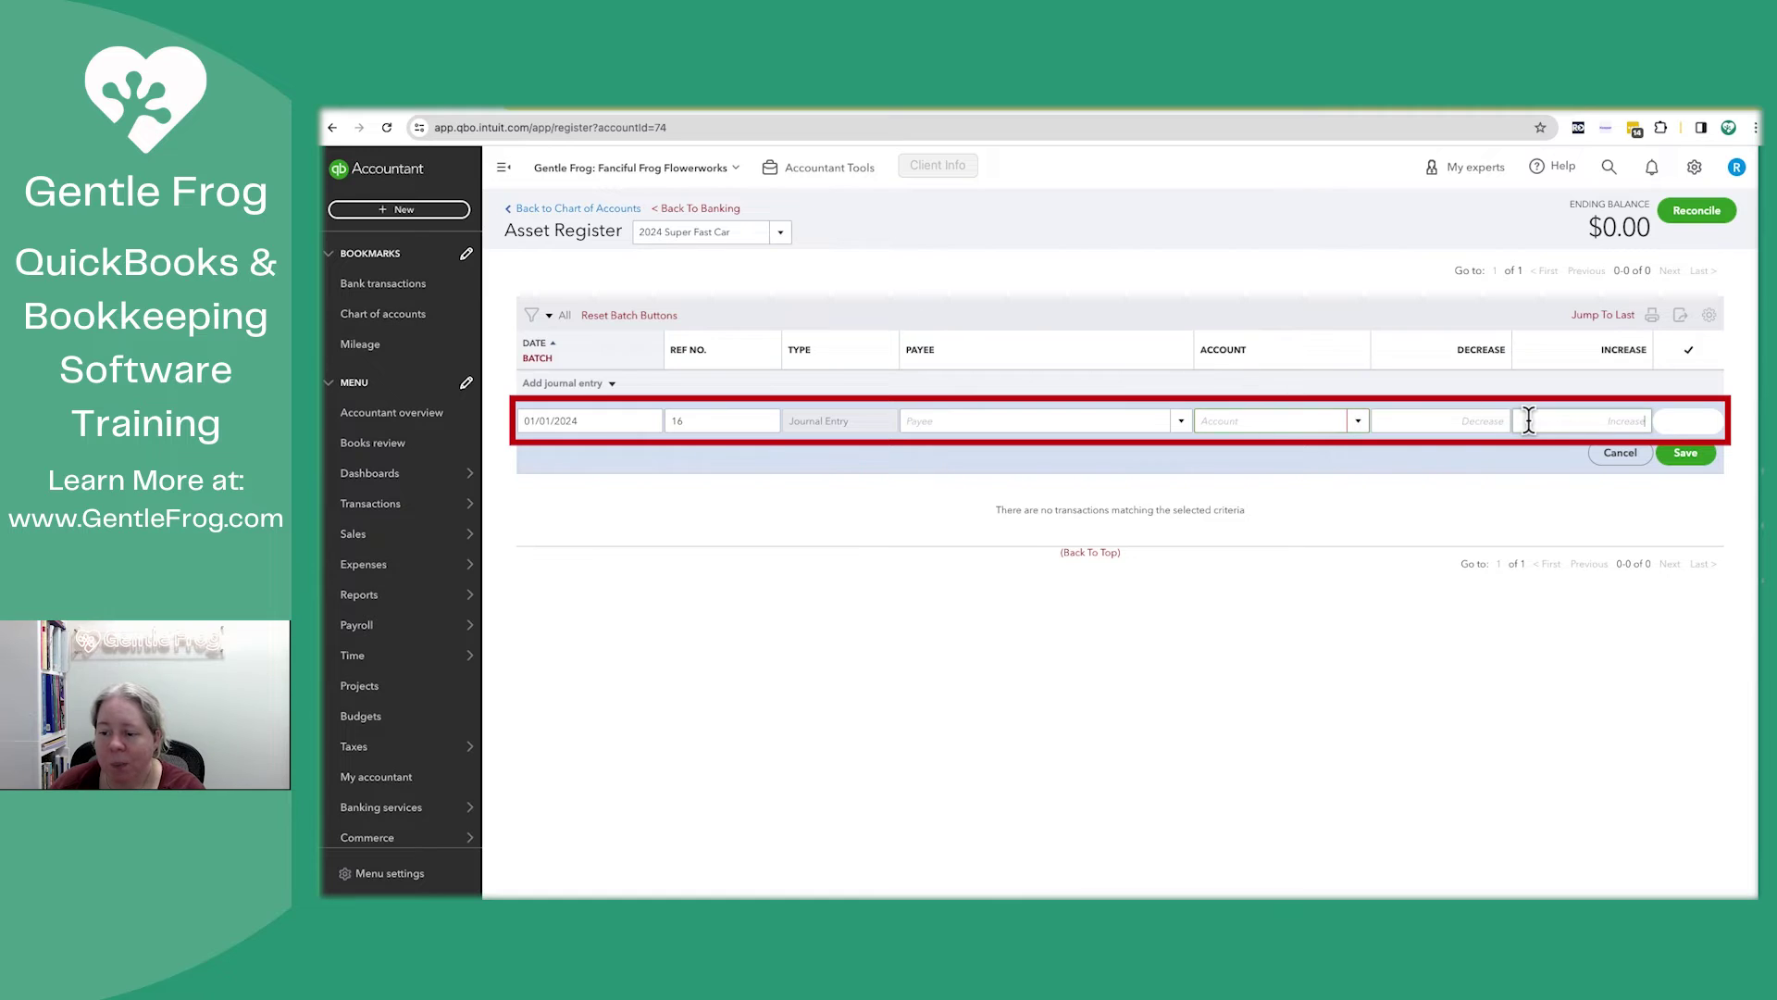
type("25000")
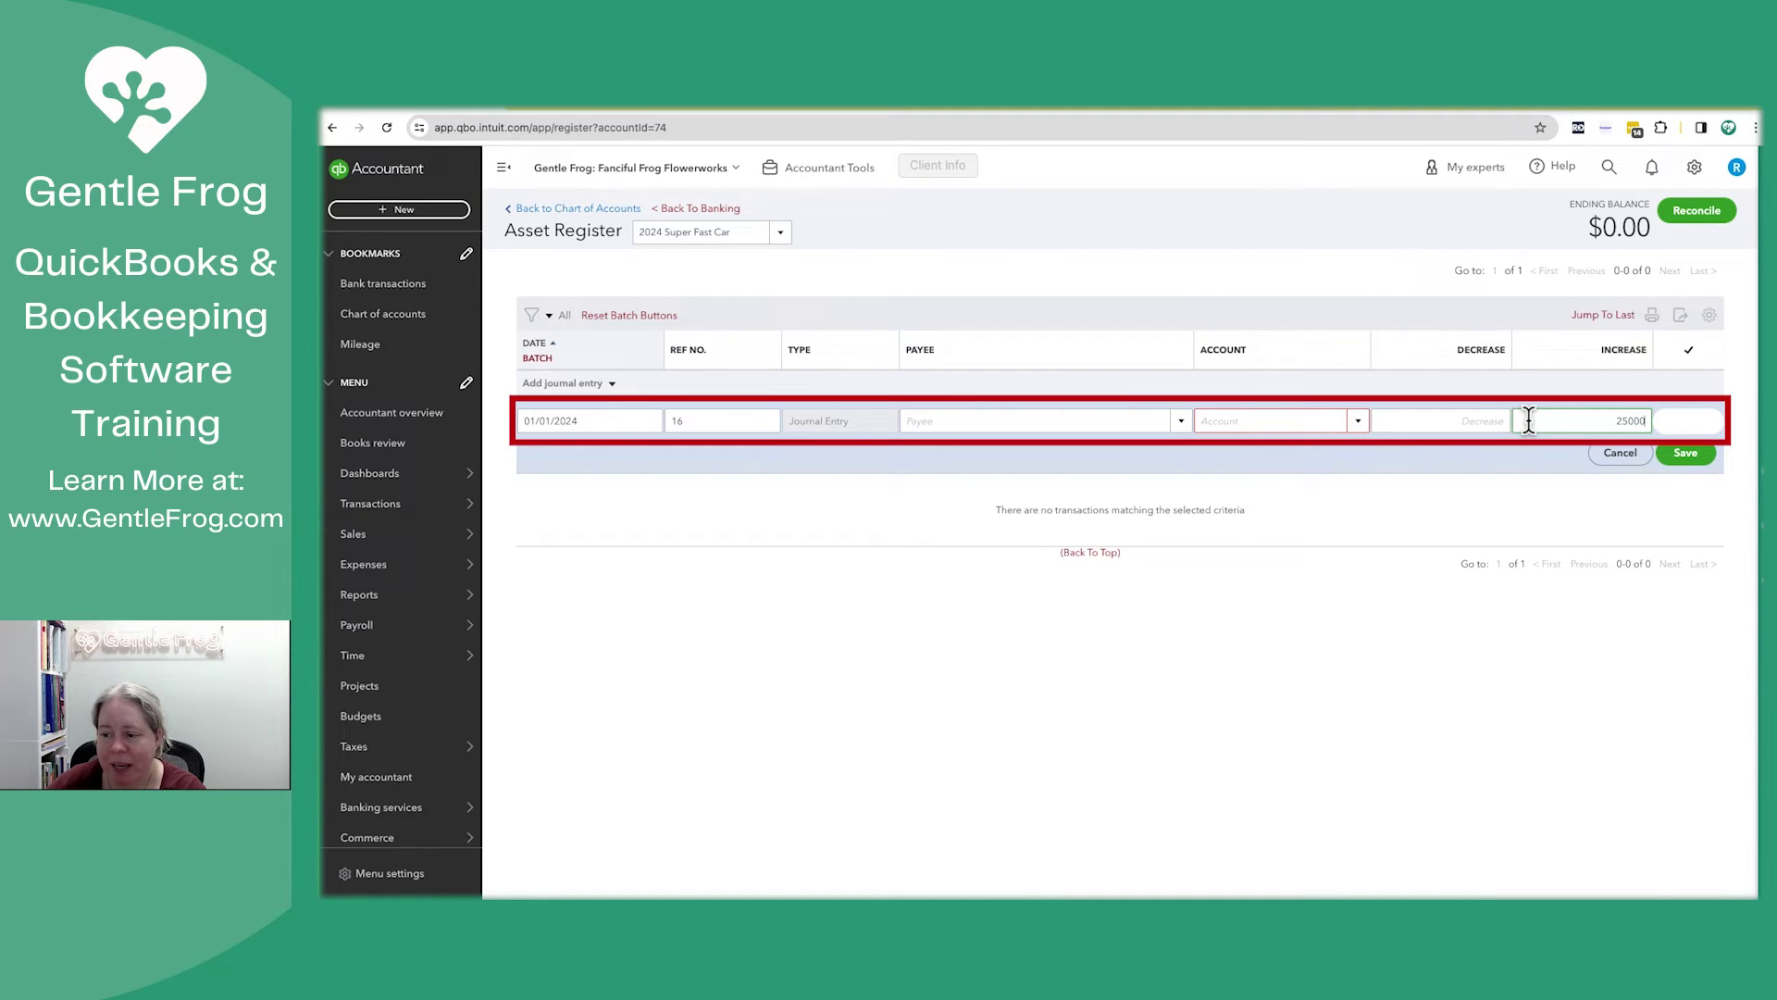
key("Tab")
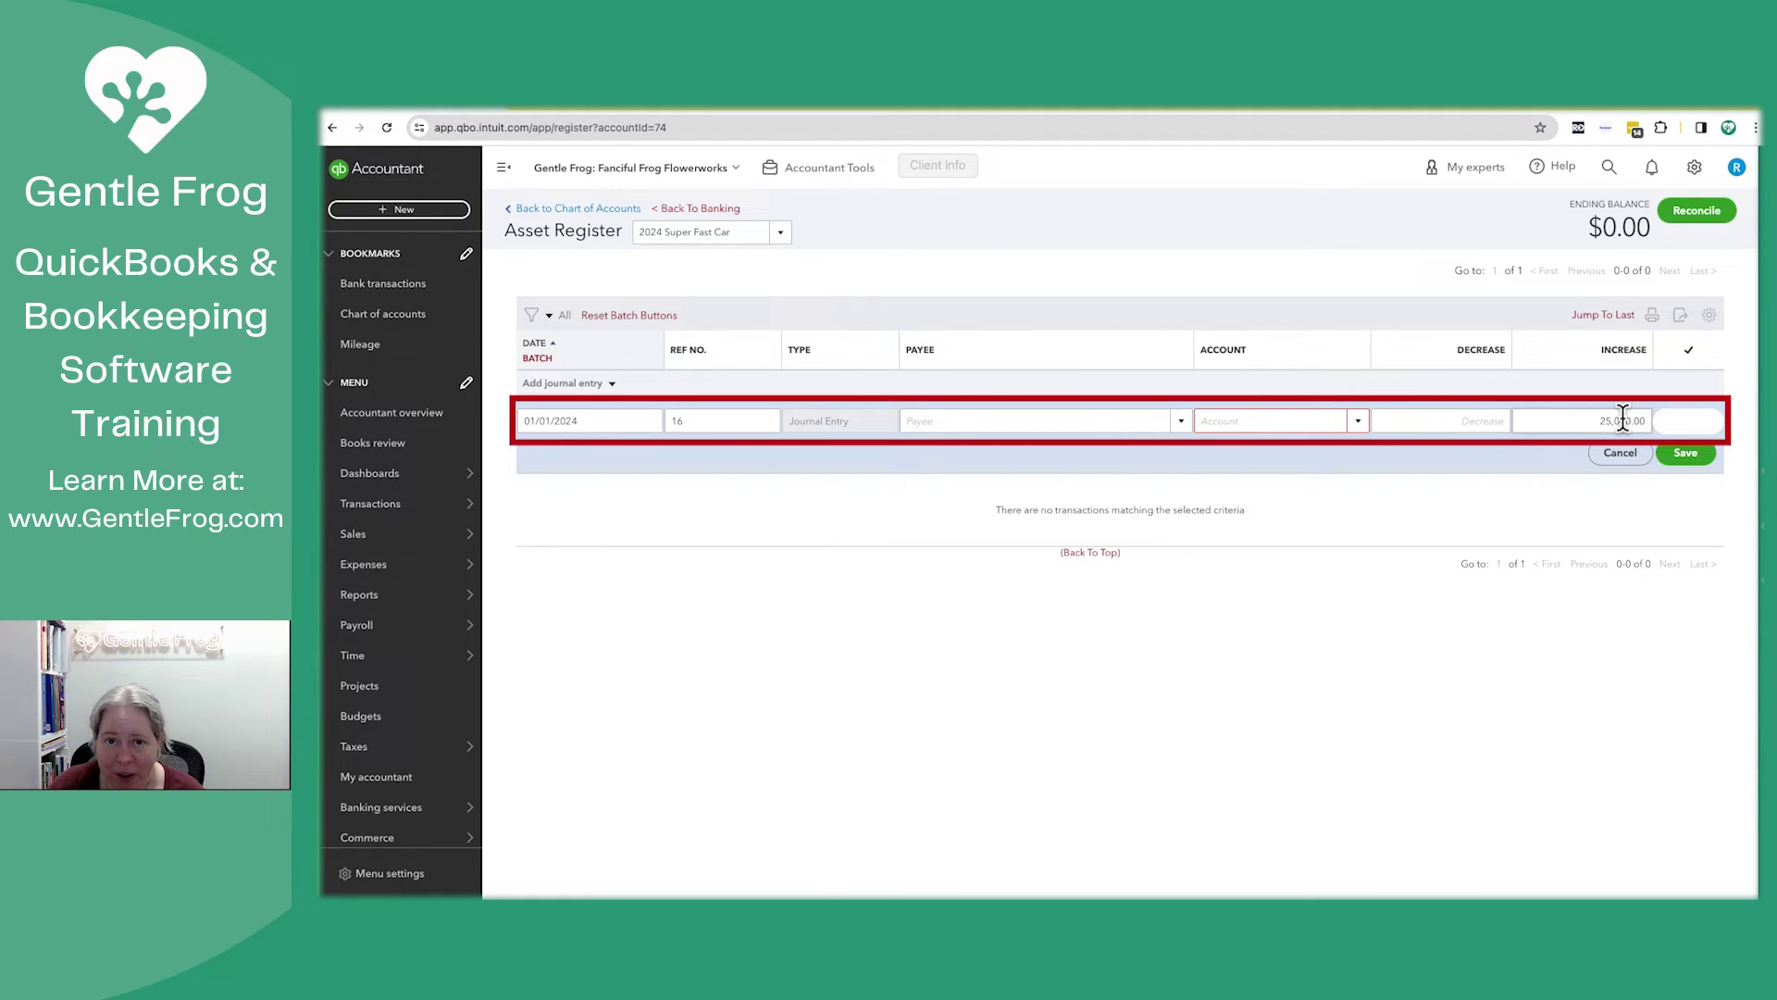
Step: Set the entry's account to Loan for Super Fast Car and save it as journal 16
left_click(1359, 423)
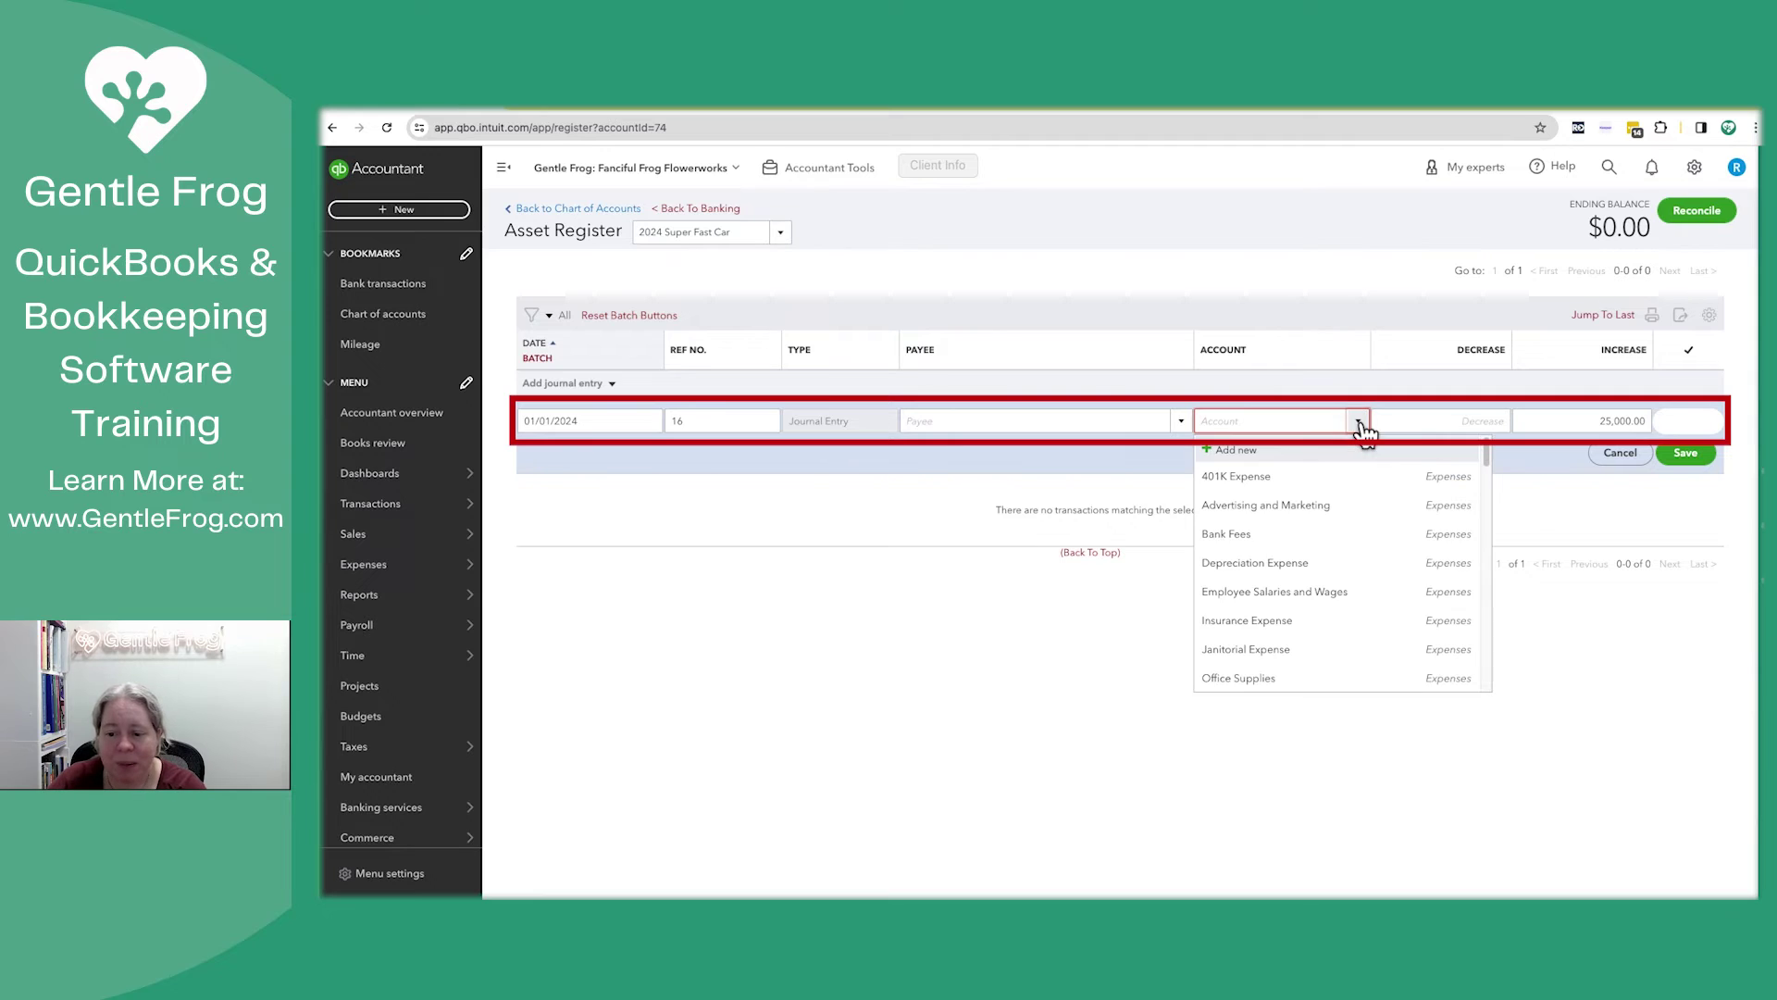
type("super")
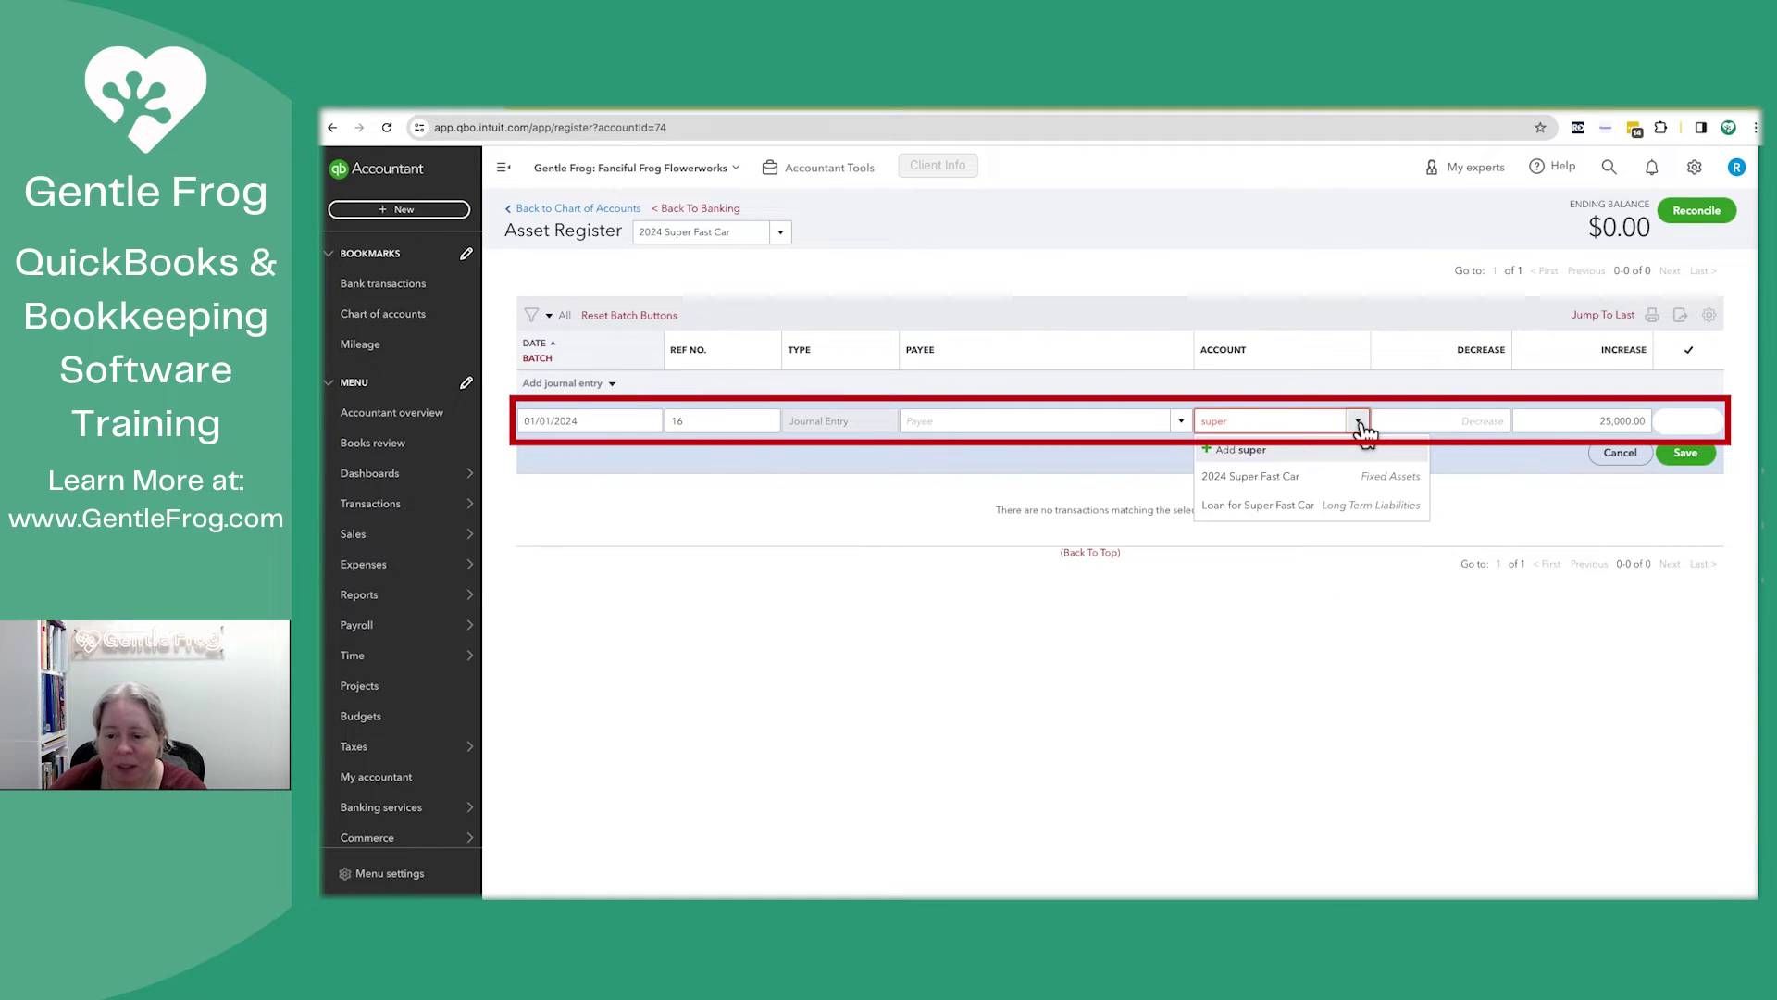
left_click(1305, 504)
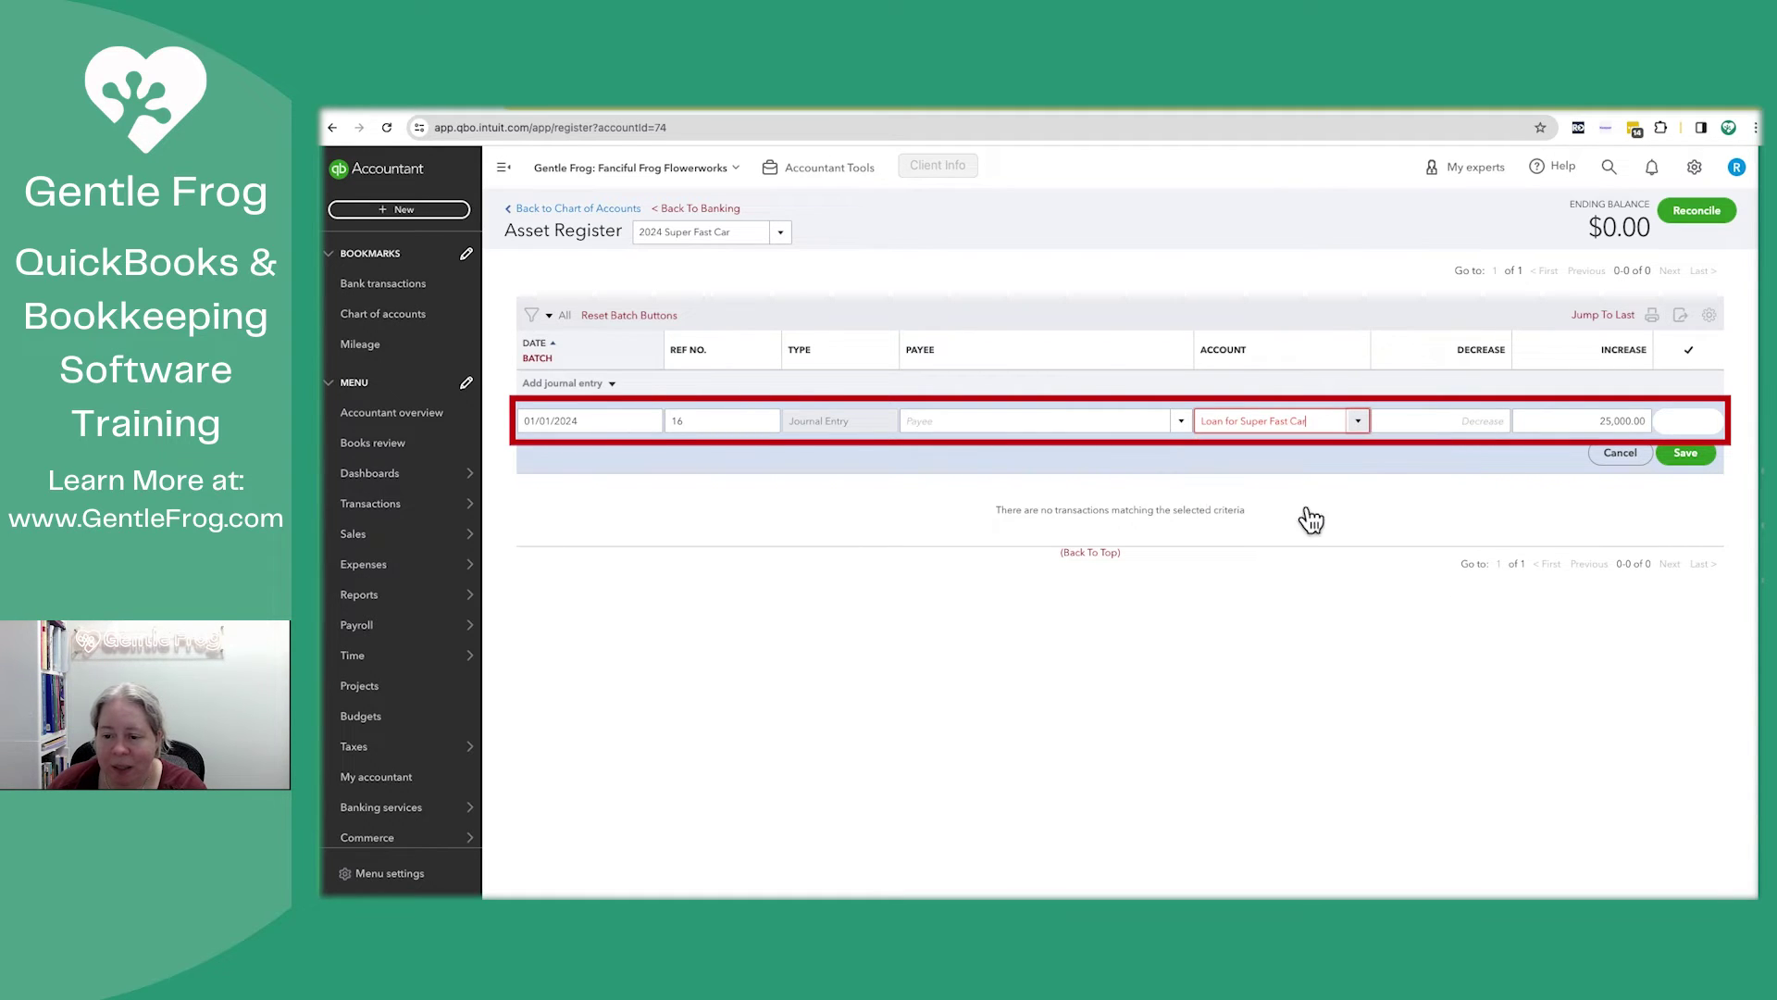
left_click(1687, 453)
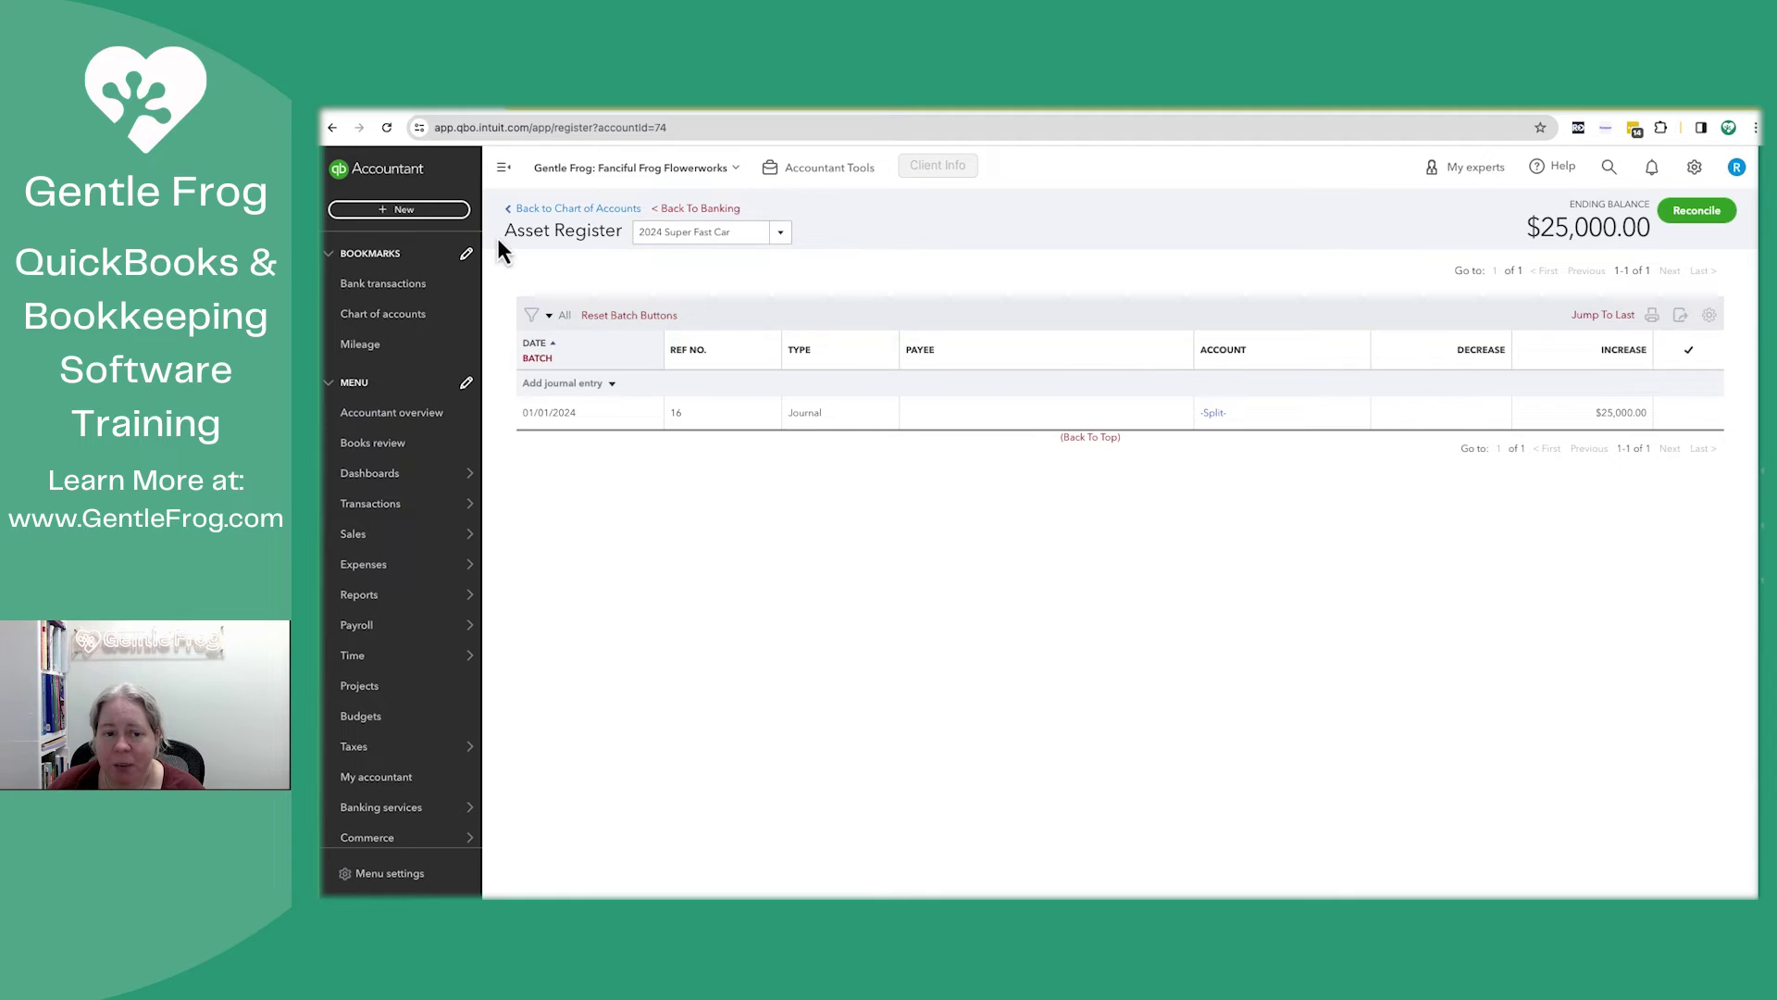
left_click_drag(496, 235, 615, 235)
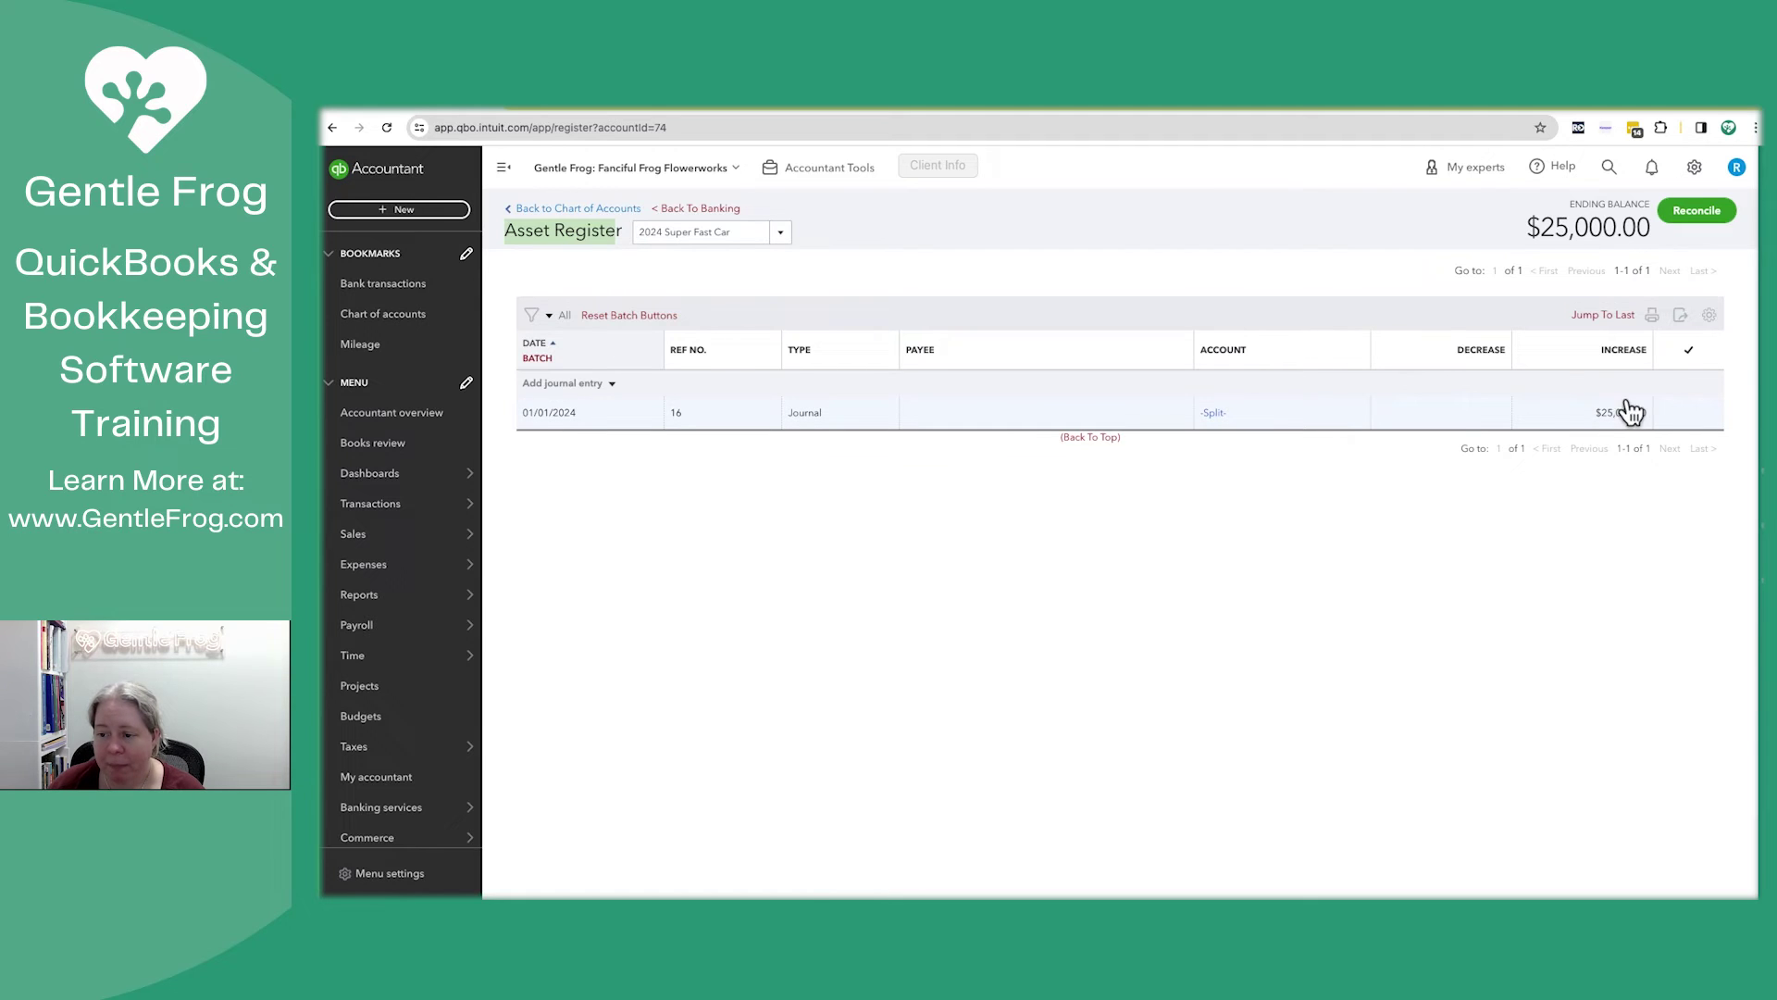
left_click(1580, 415)
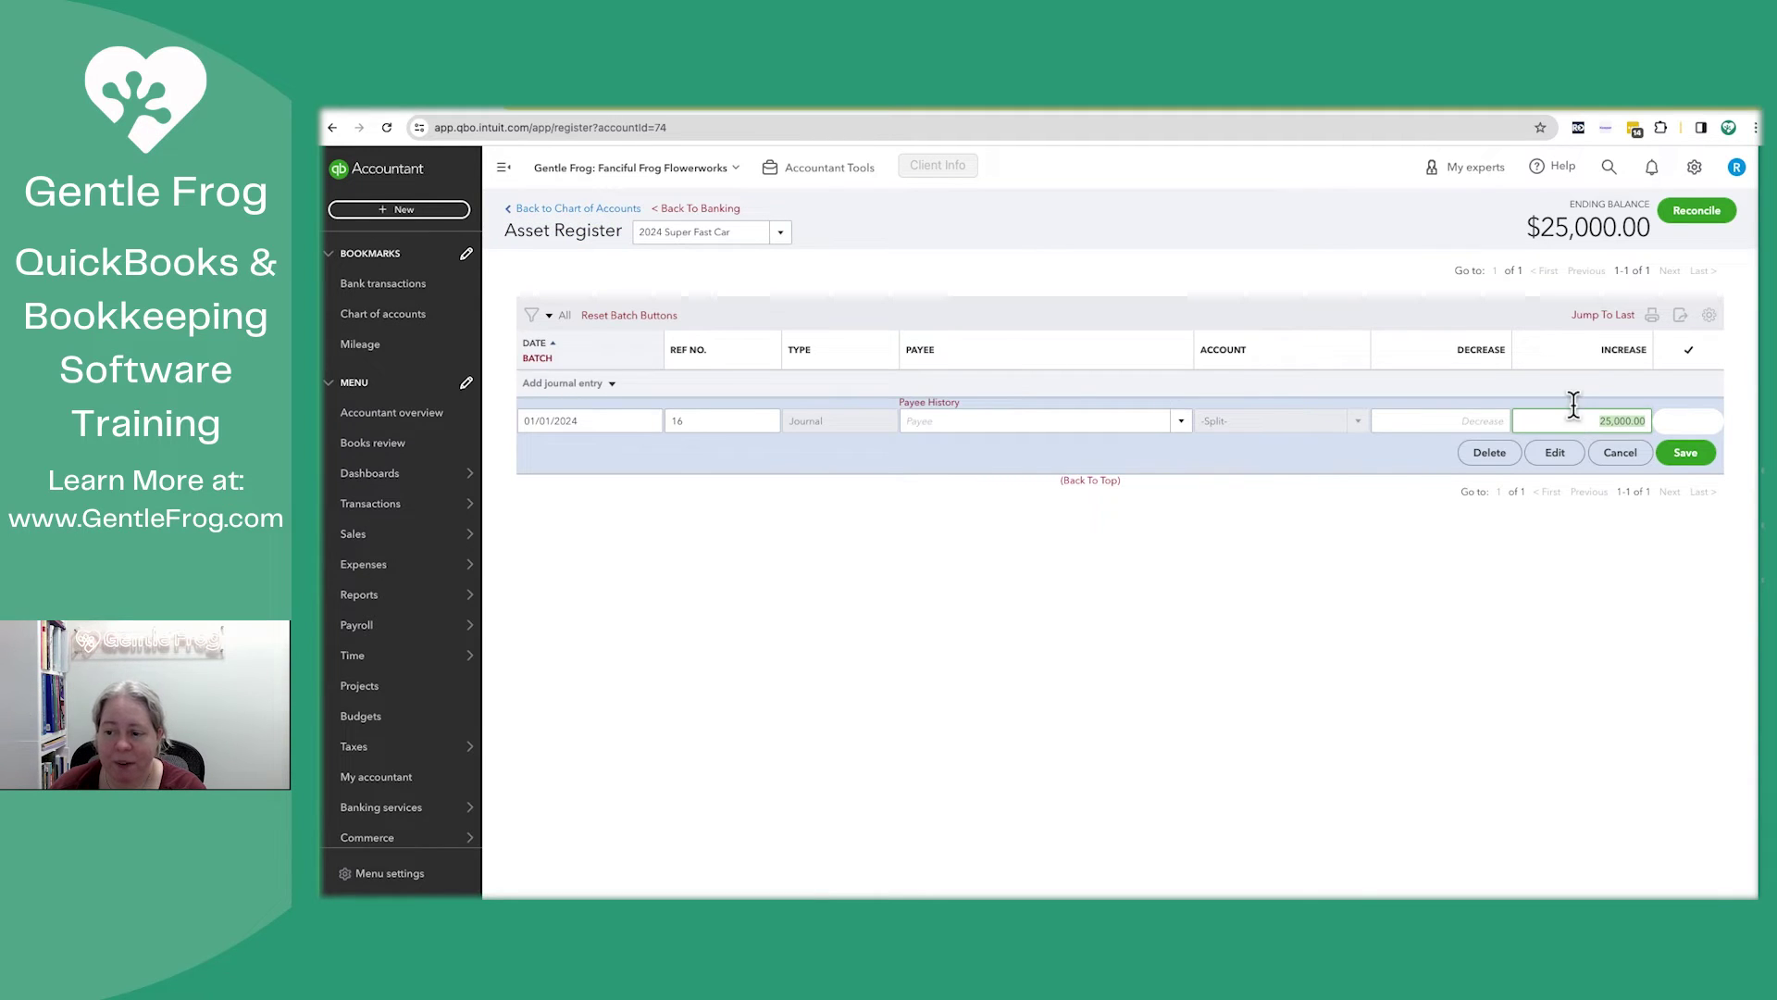
left_click(1560, 453)
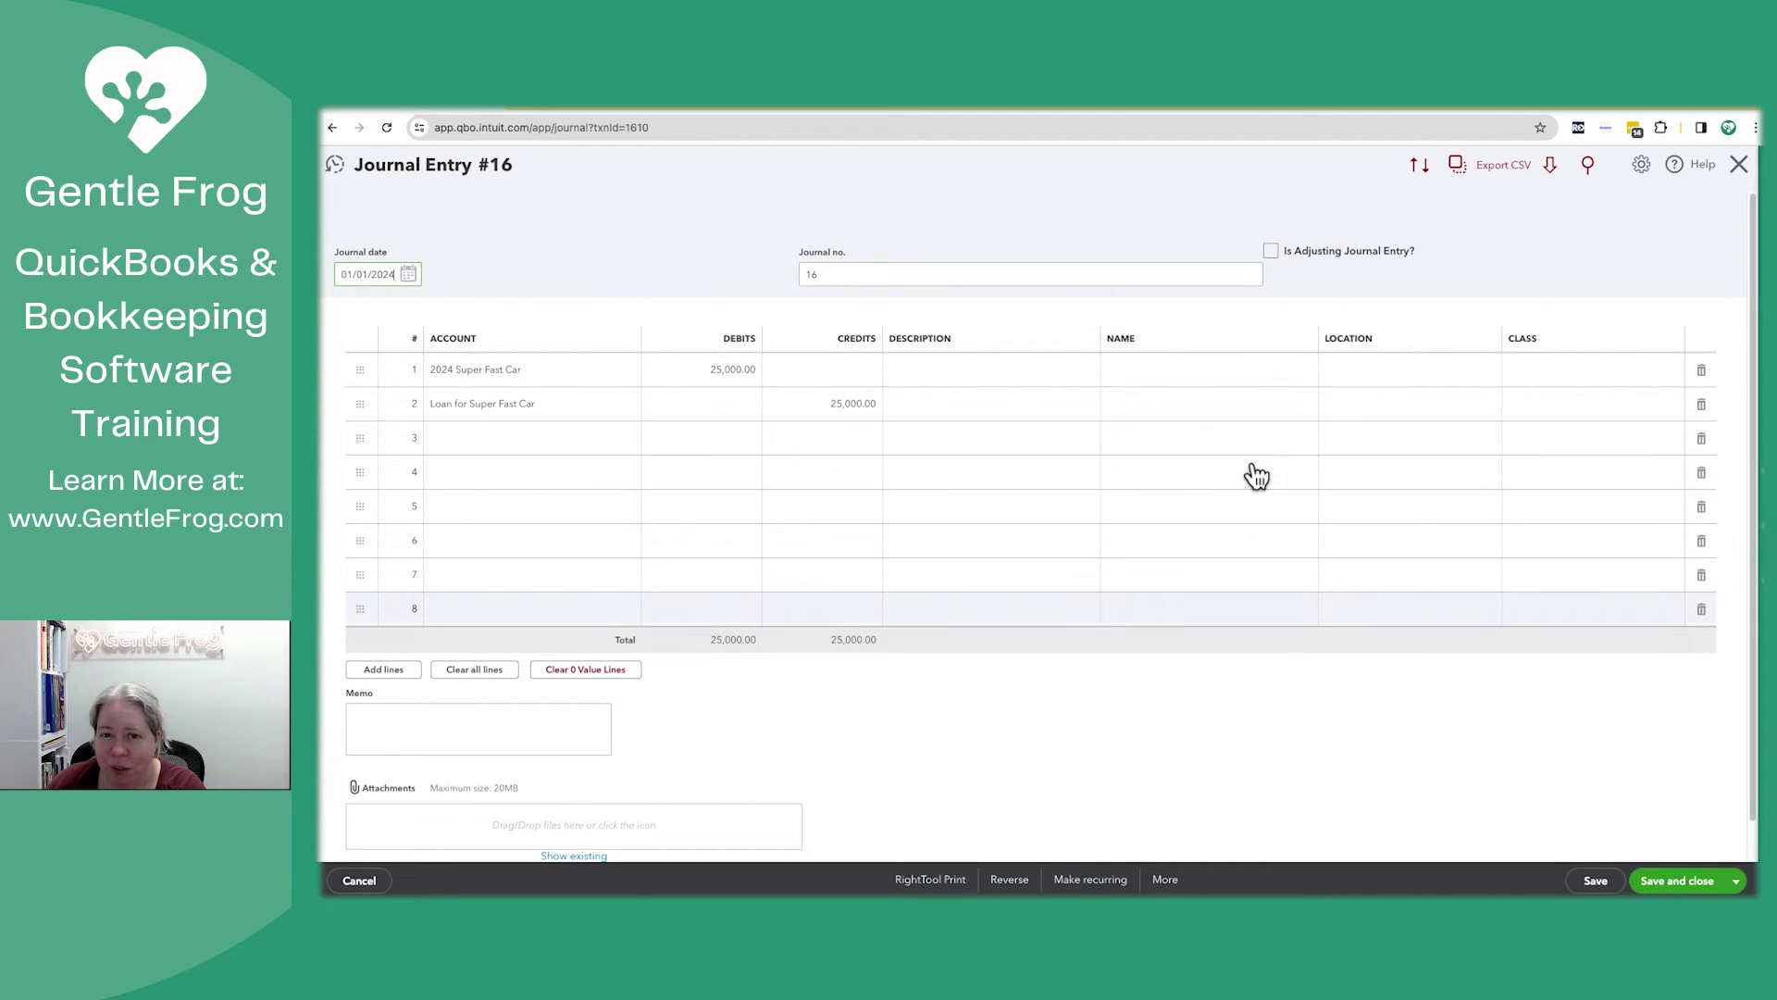
left_click(359, 880)
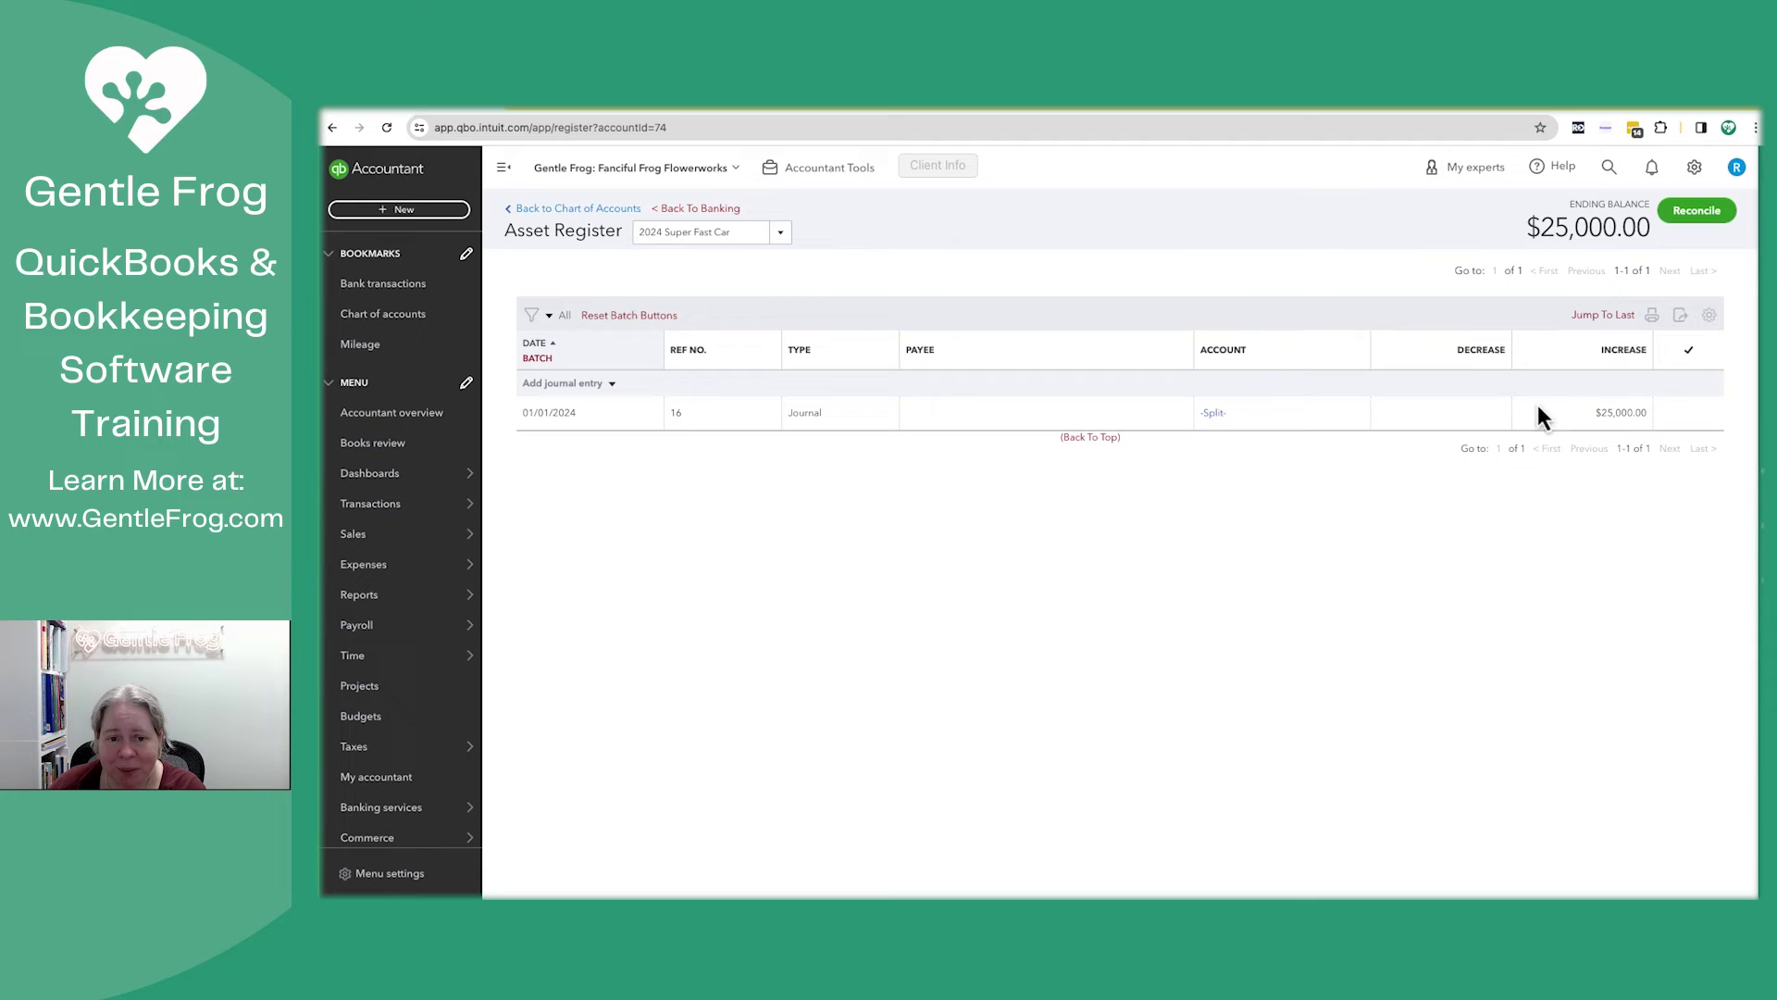
Step: Switch the register to Loan for Super Fast Car by searching 'loan'
left_click(751, 234)
type("loan")
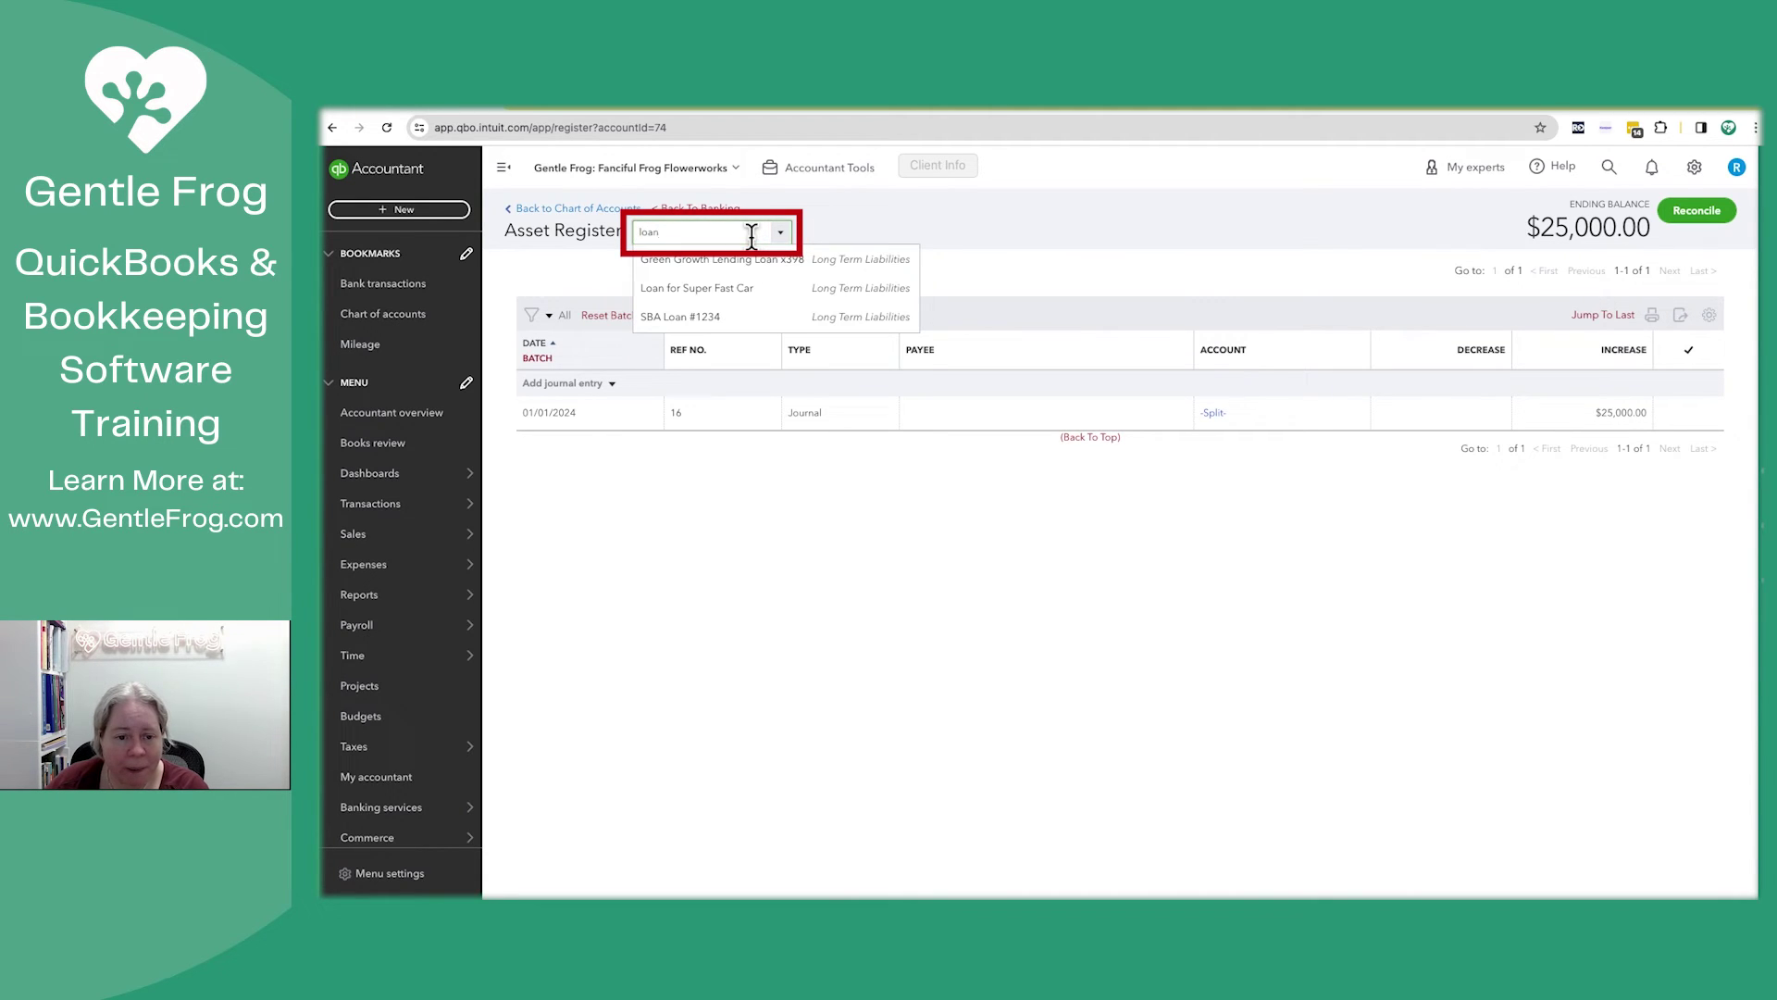
left_click(708, 286)
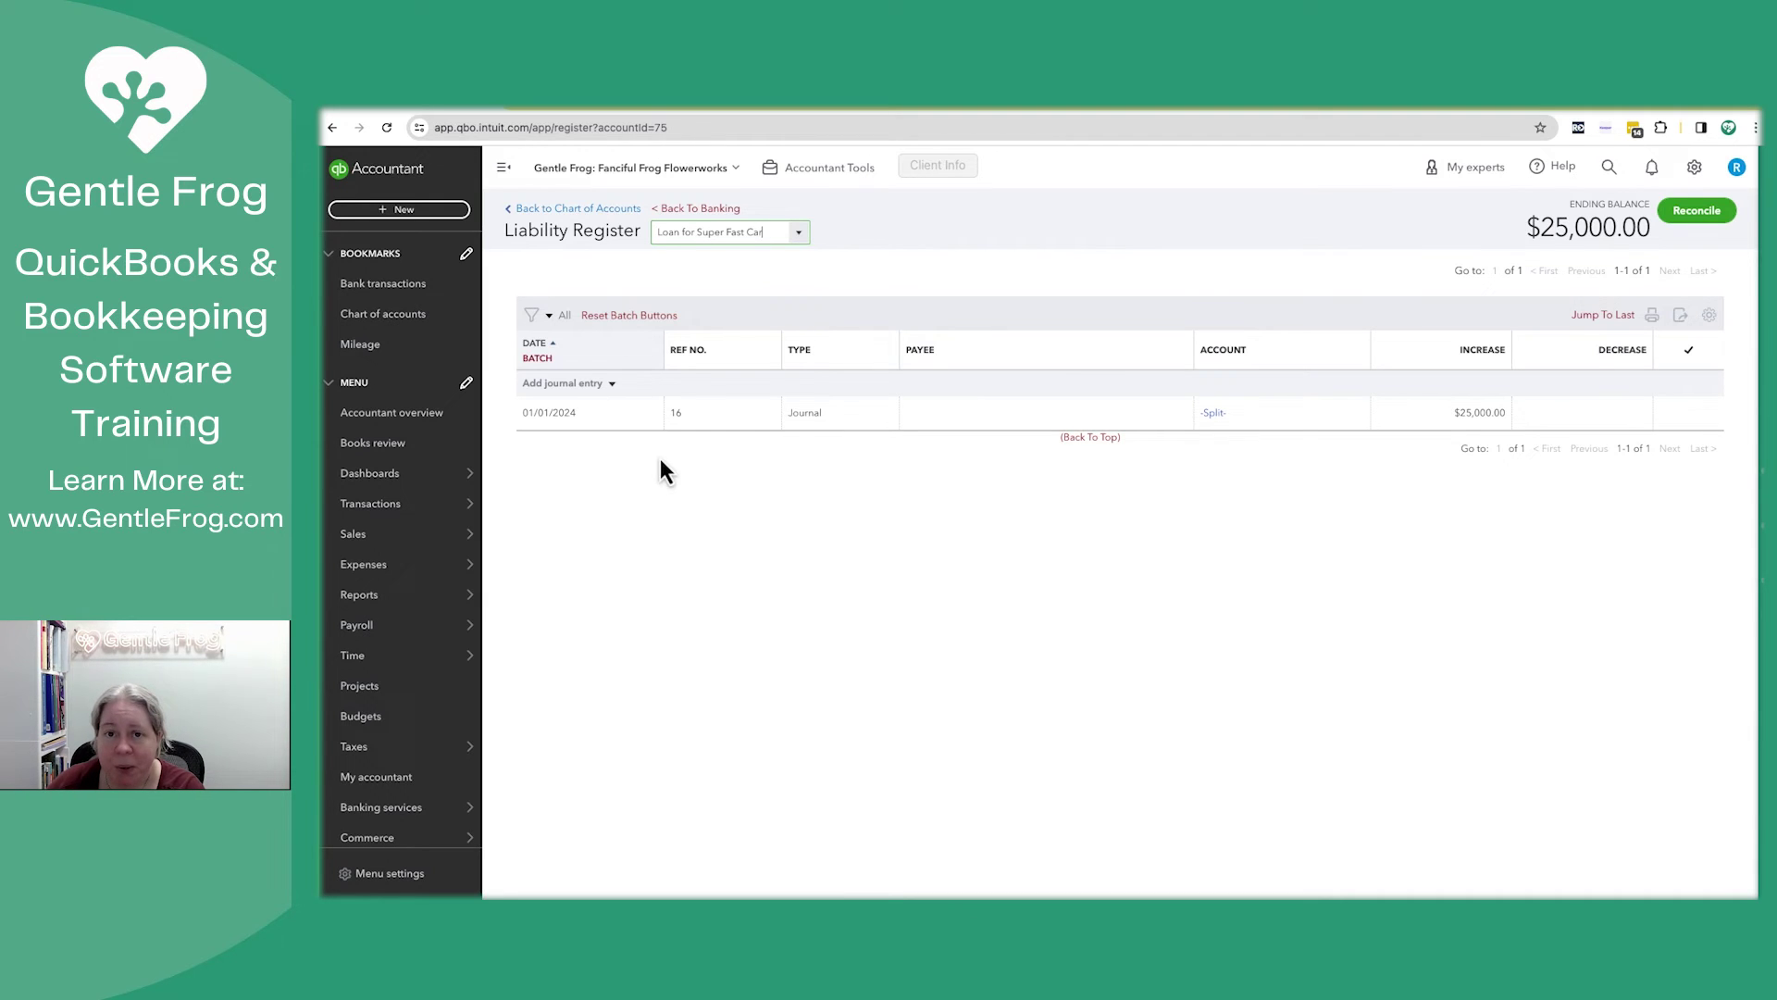
Step: Start a new check and add Fast Car Loan Co. as its new vendor payee
left_click(399, 210)
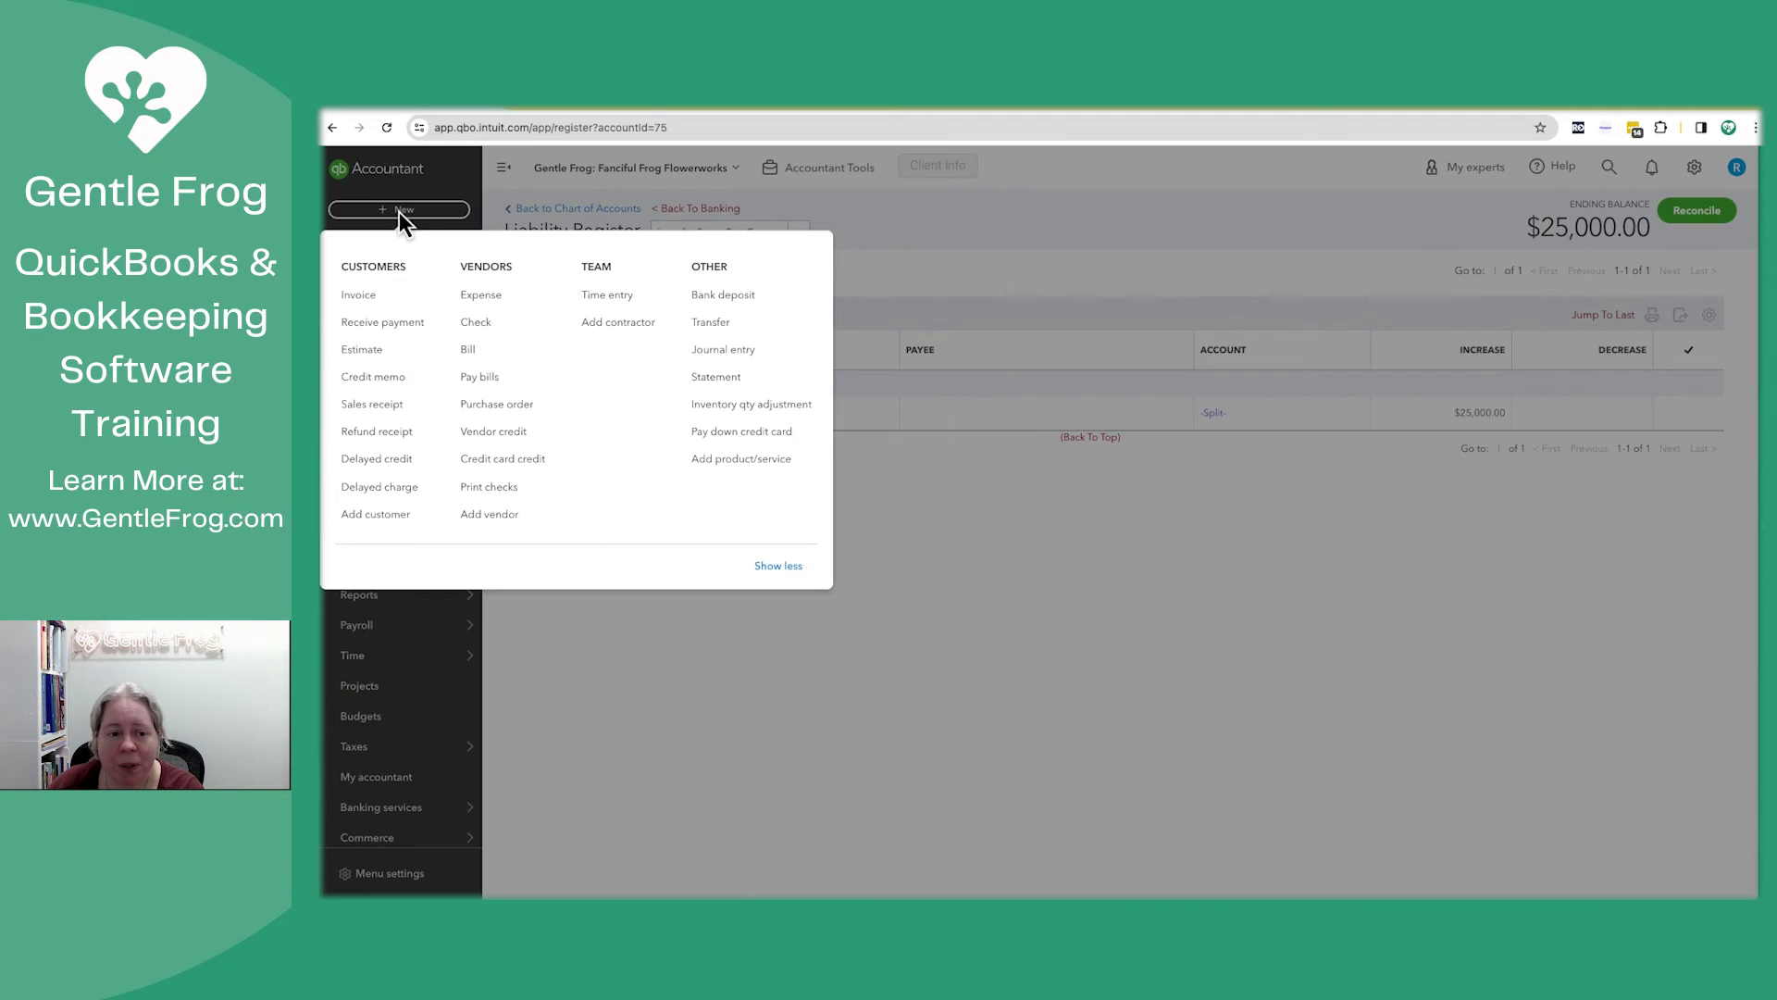
left_click(498, 329)
left_click(501, 246)
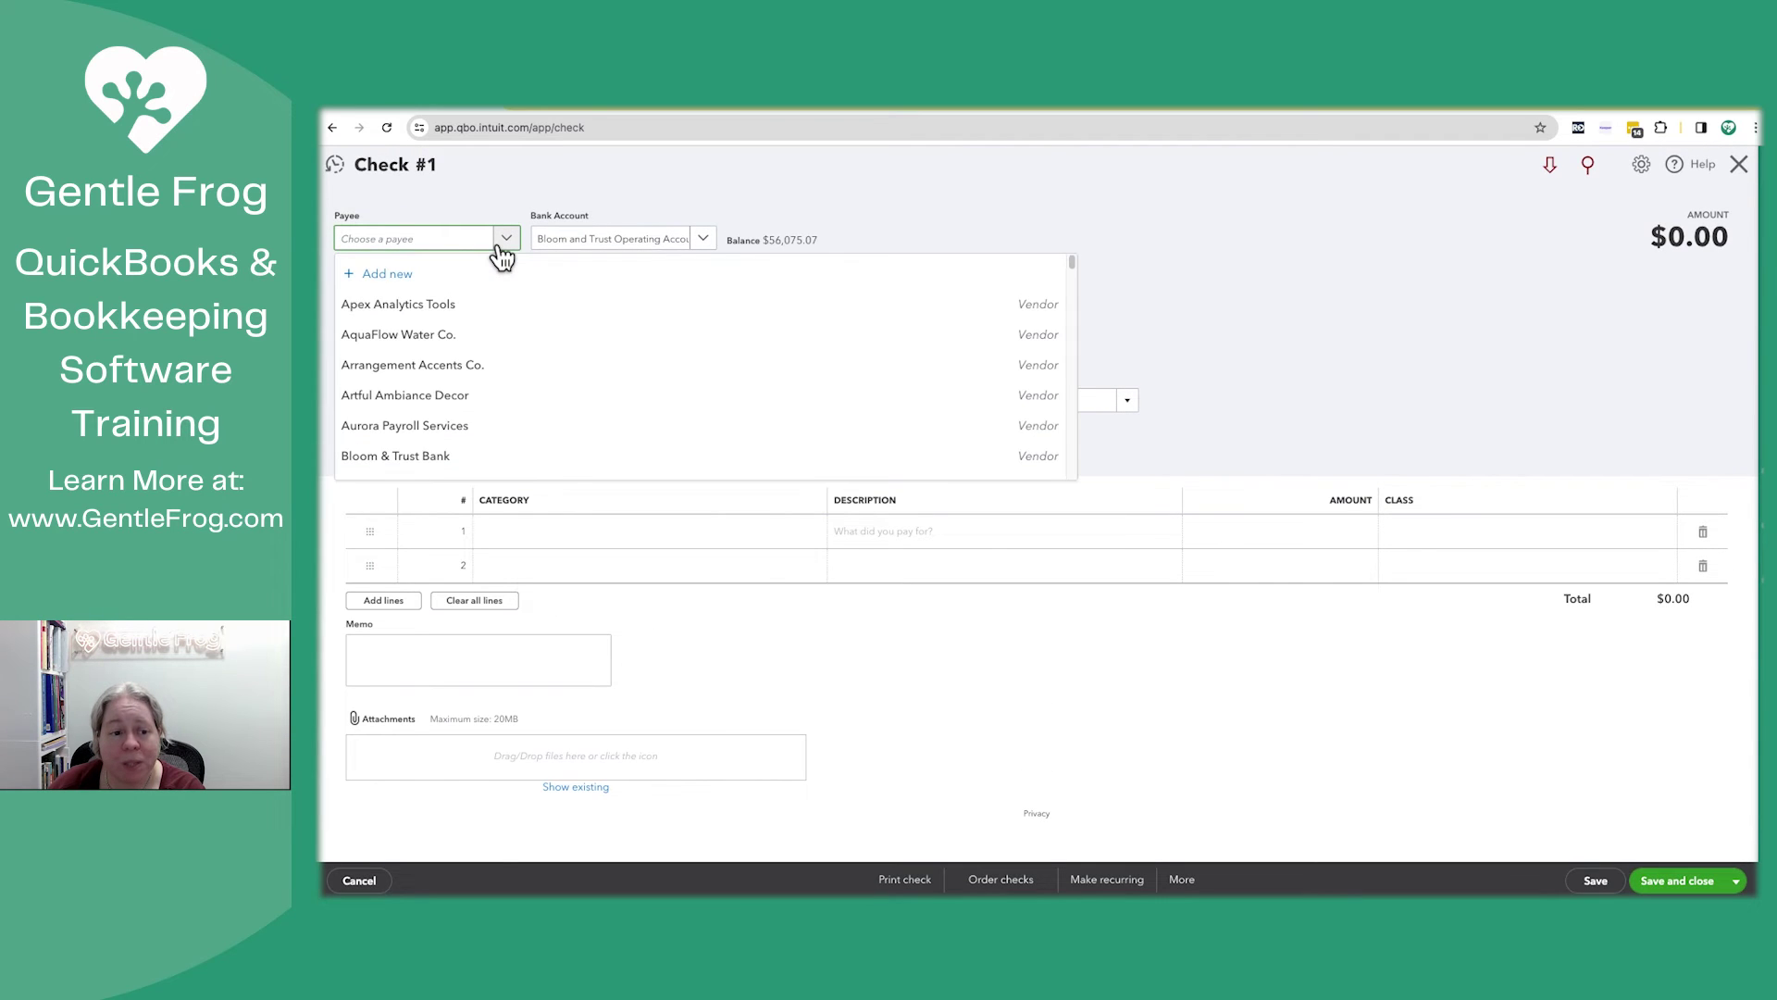
type("Loan")
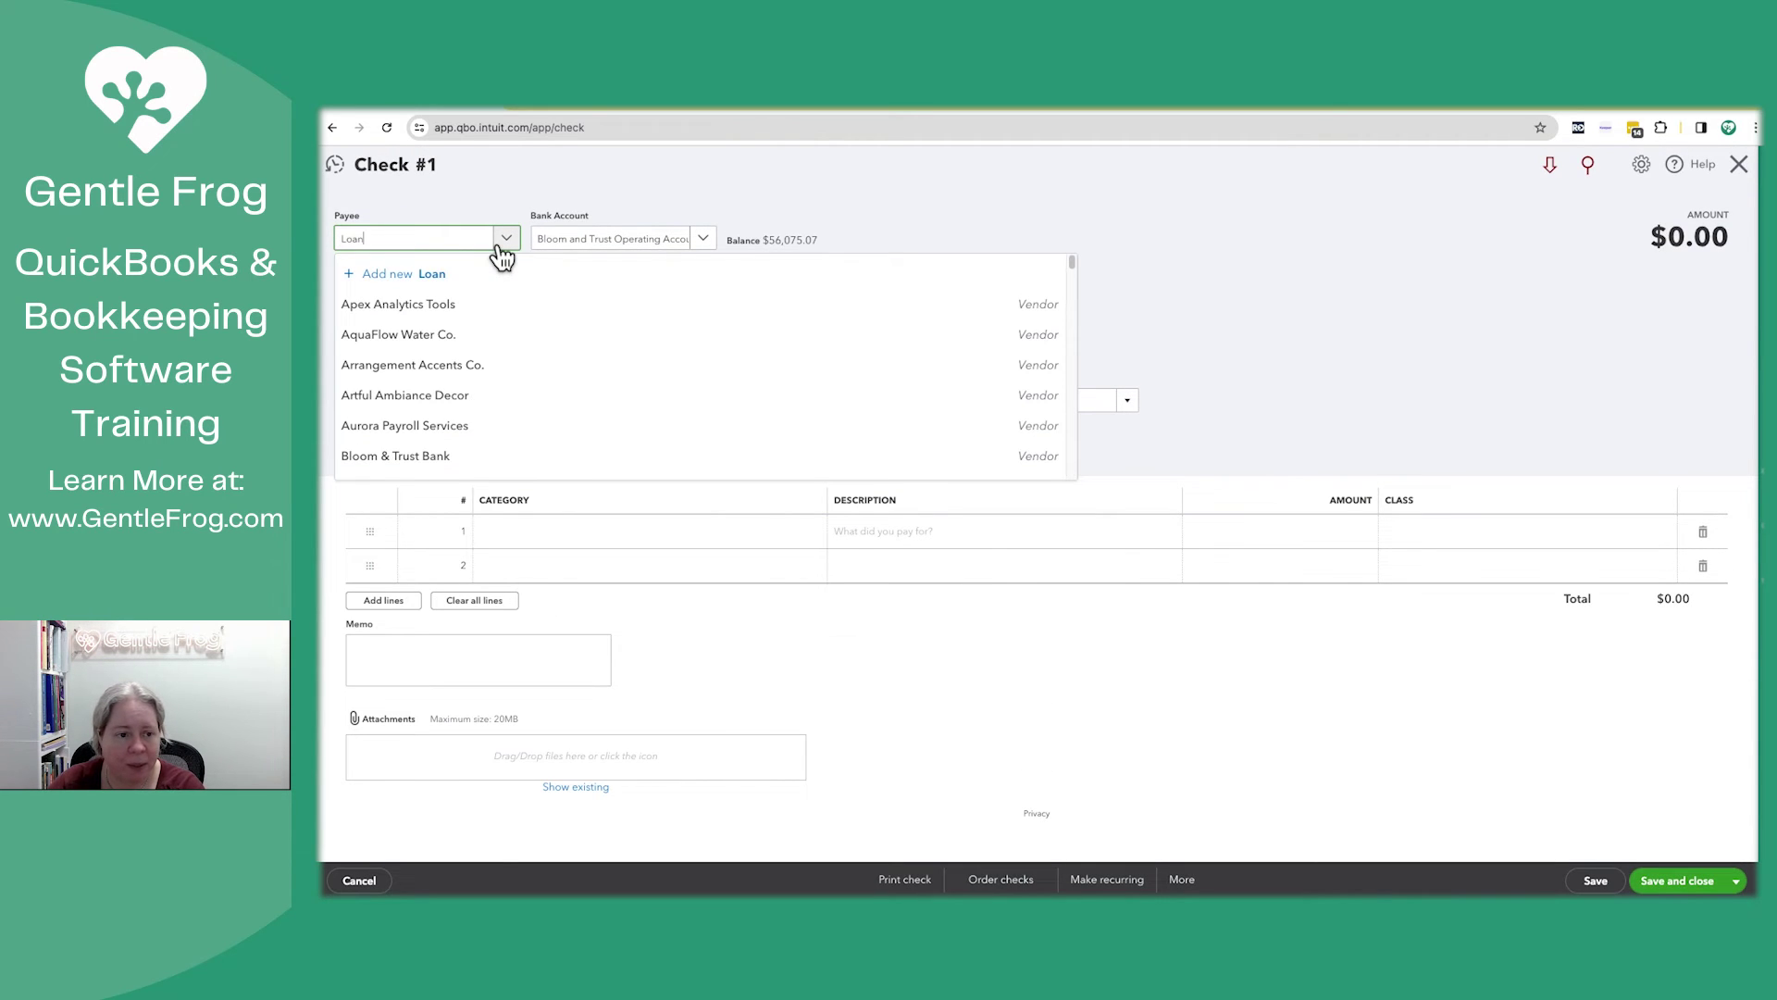
key("BackSpace")
key("BackSpace")
key("BackSpace")
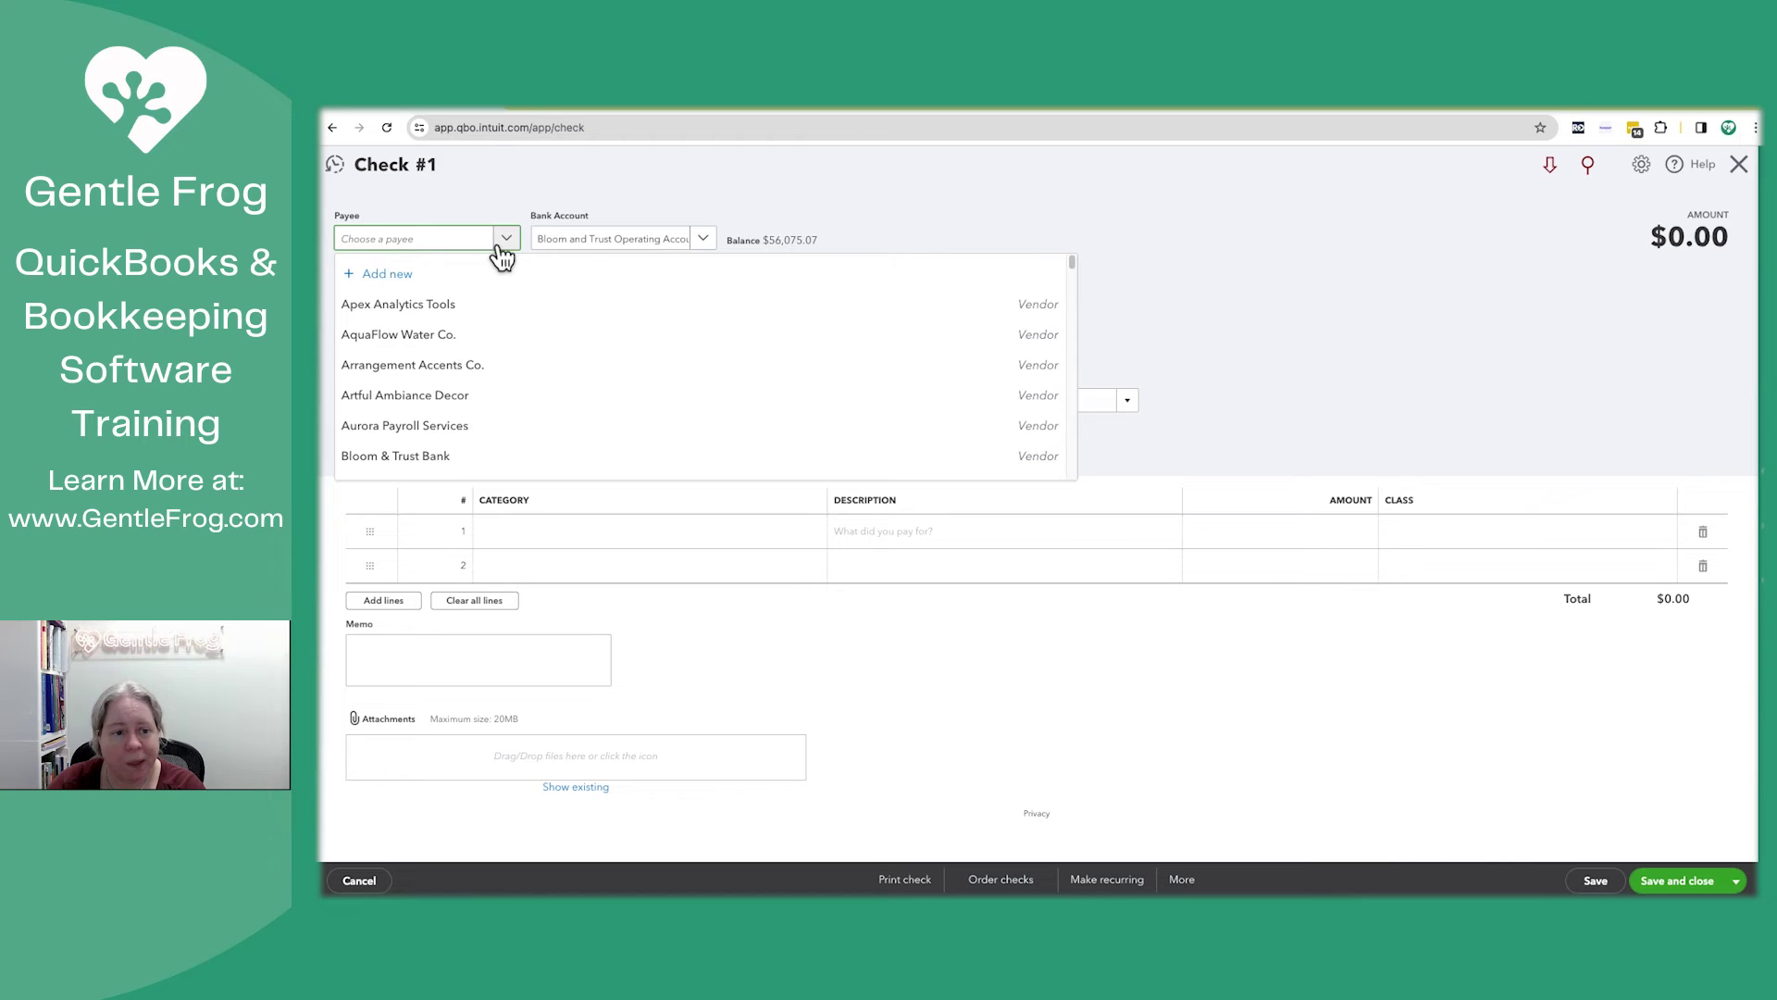
type("Fast Car Loan Co")
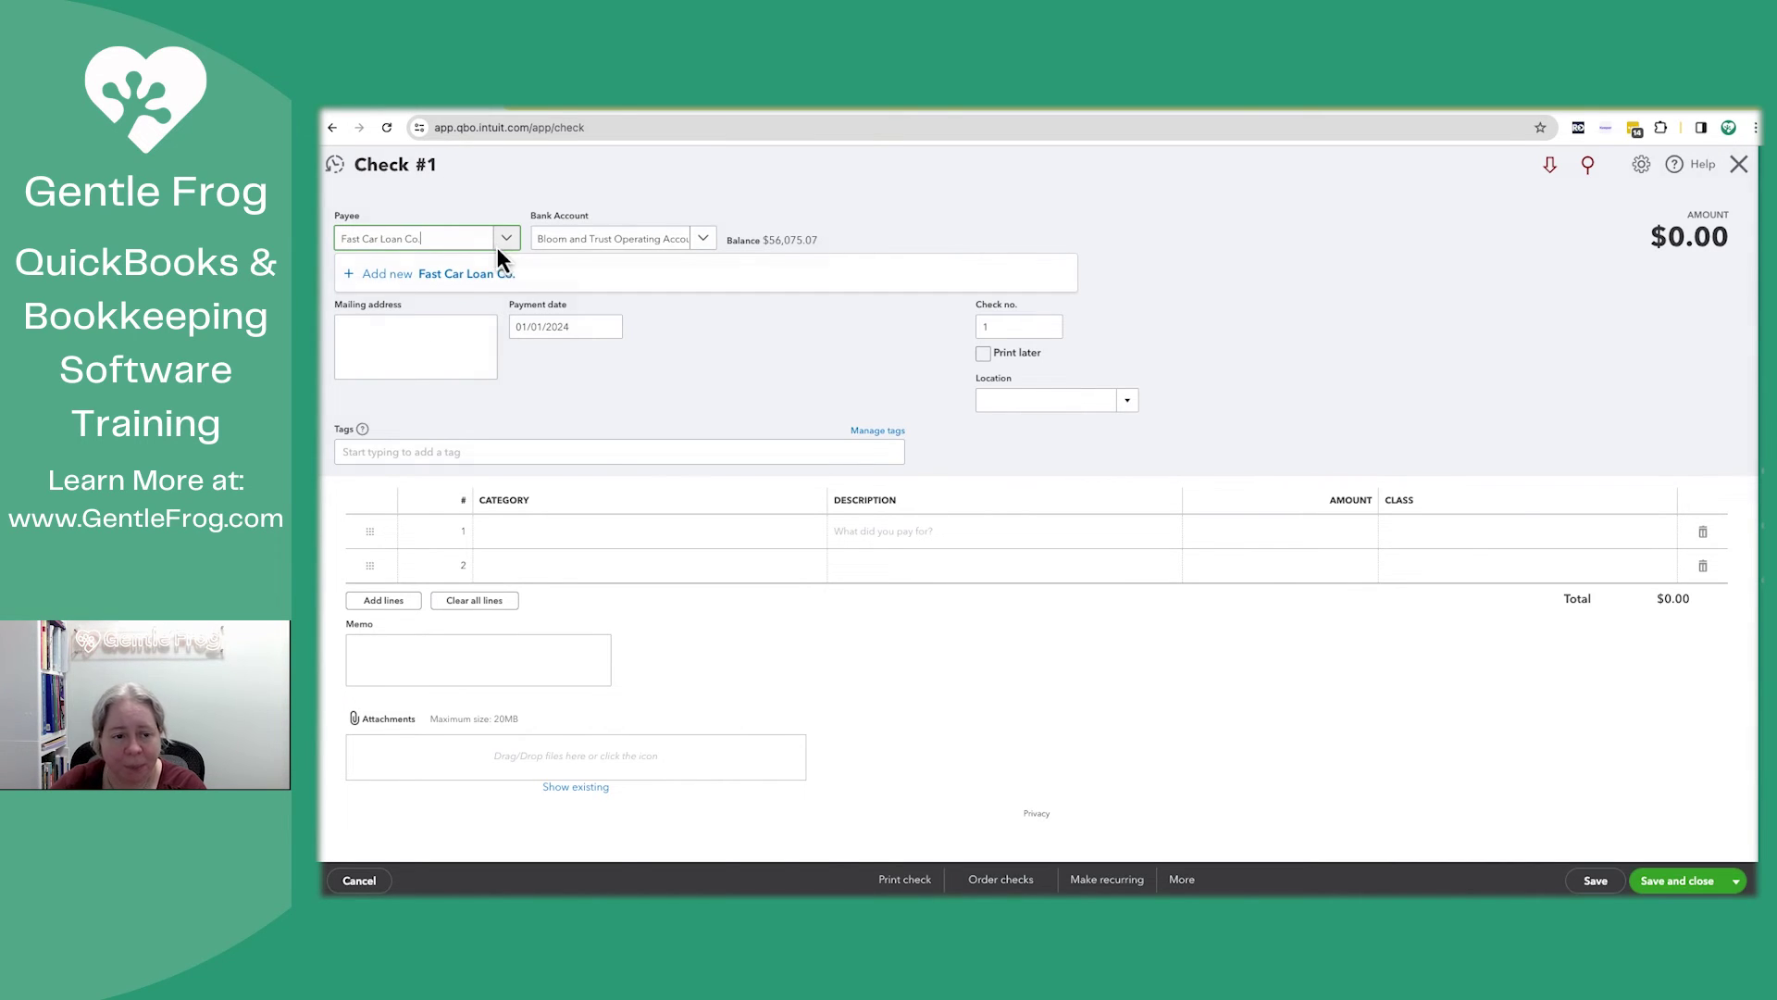
type(".")
left_click(498, 250)
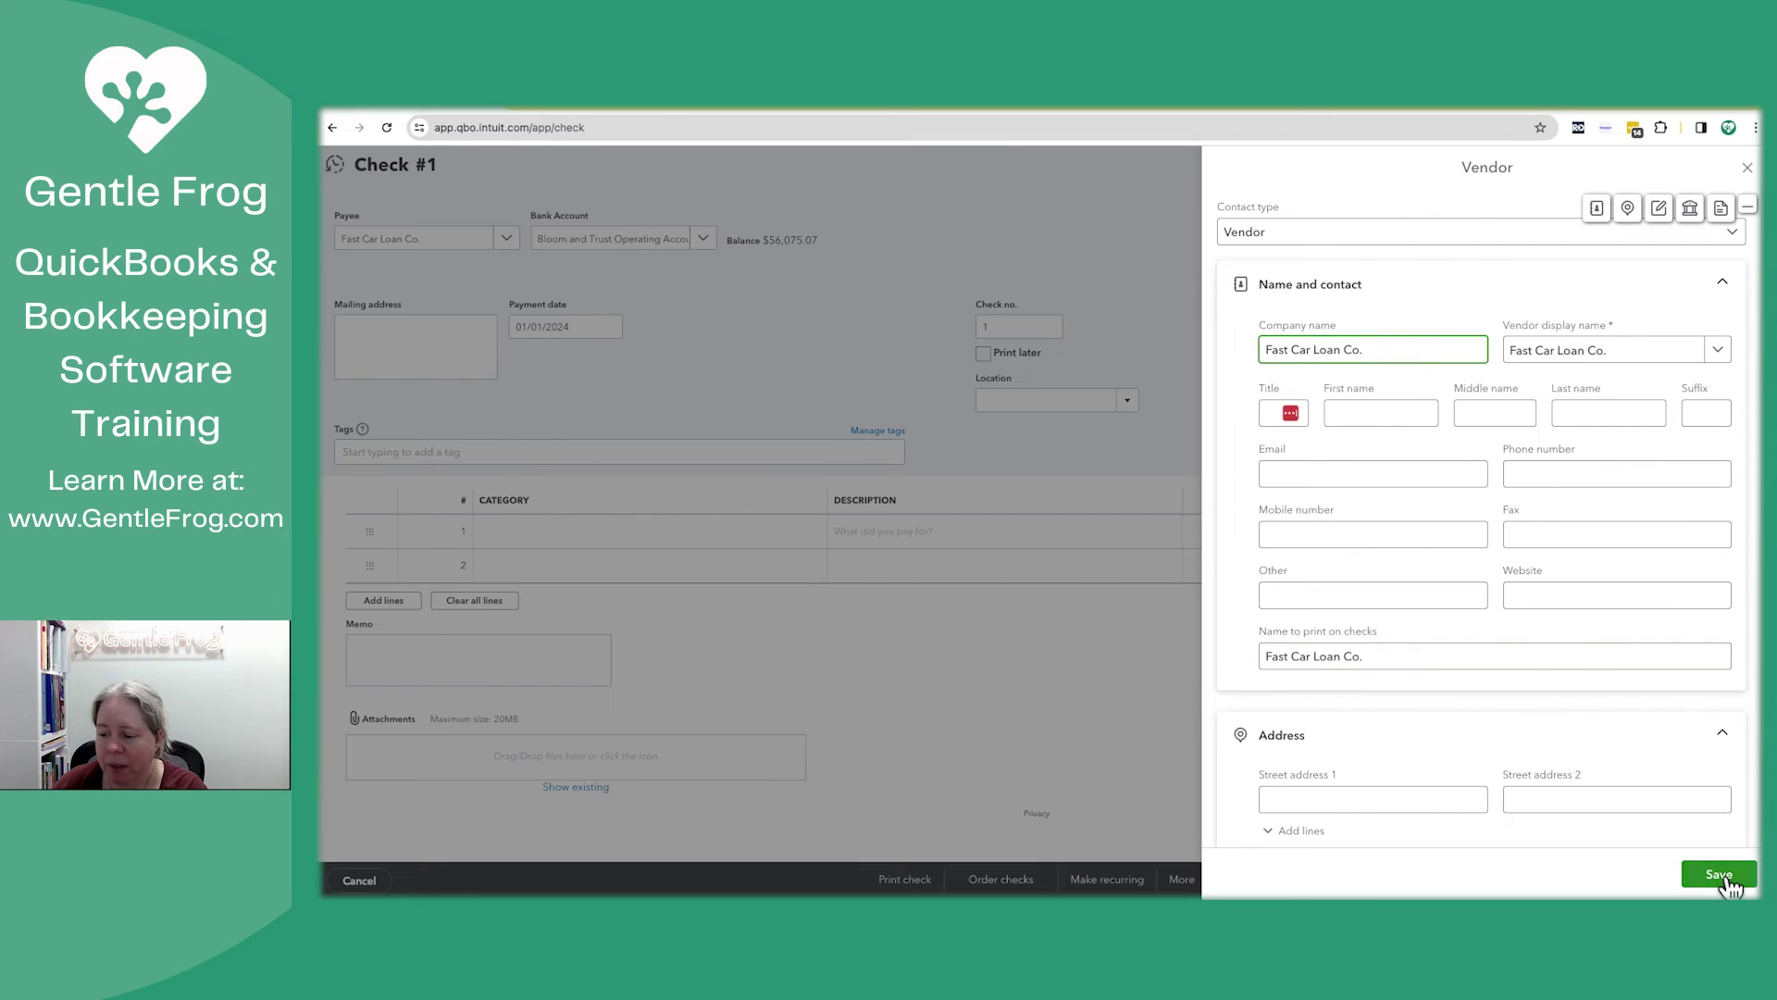
left_click(1727, 882)
Step: Draw the check on Bloom and Trust Operating, dated 01/01/2024, as check number 257
left_click(641, 248)
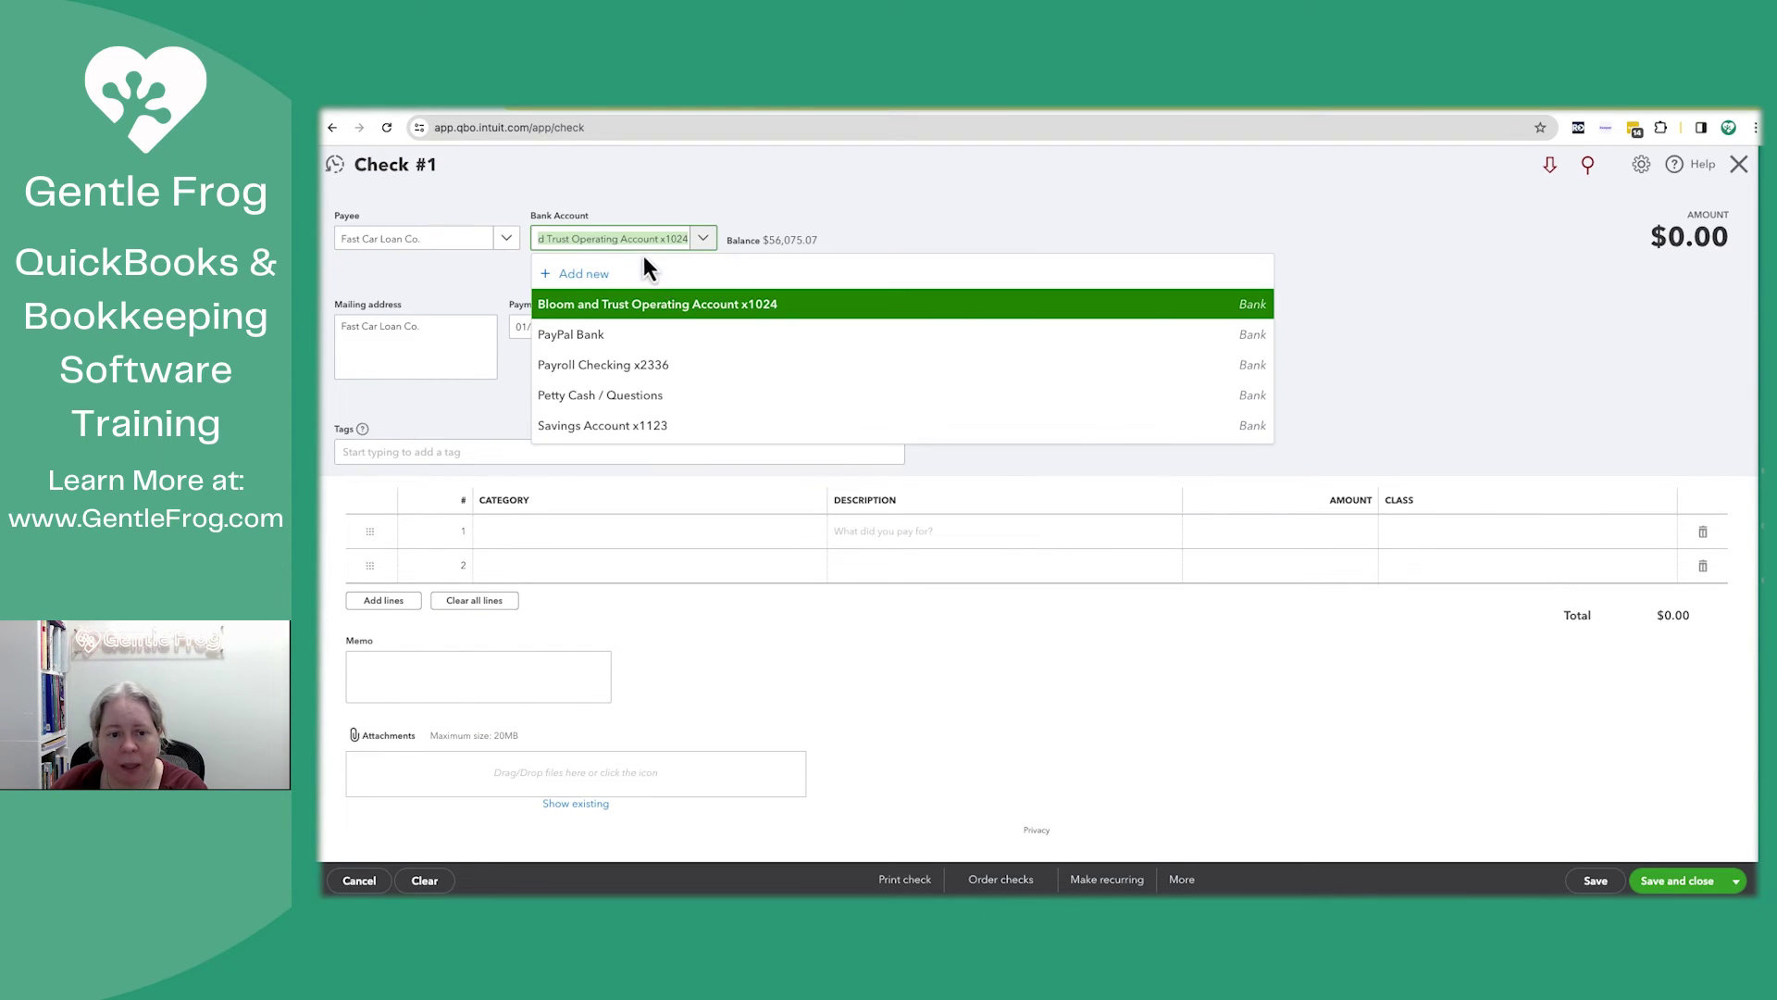
left_click(682, 309)
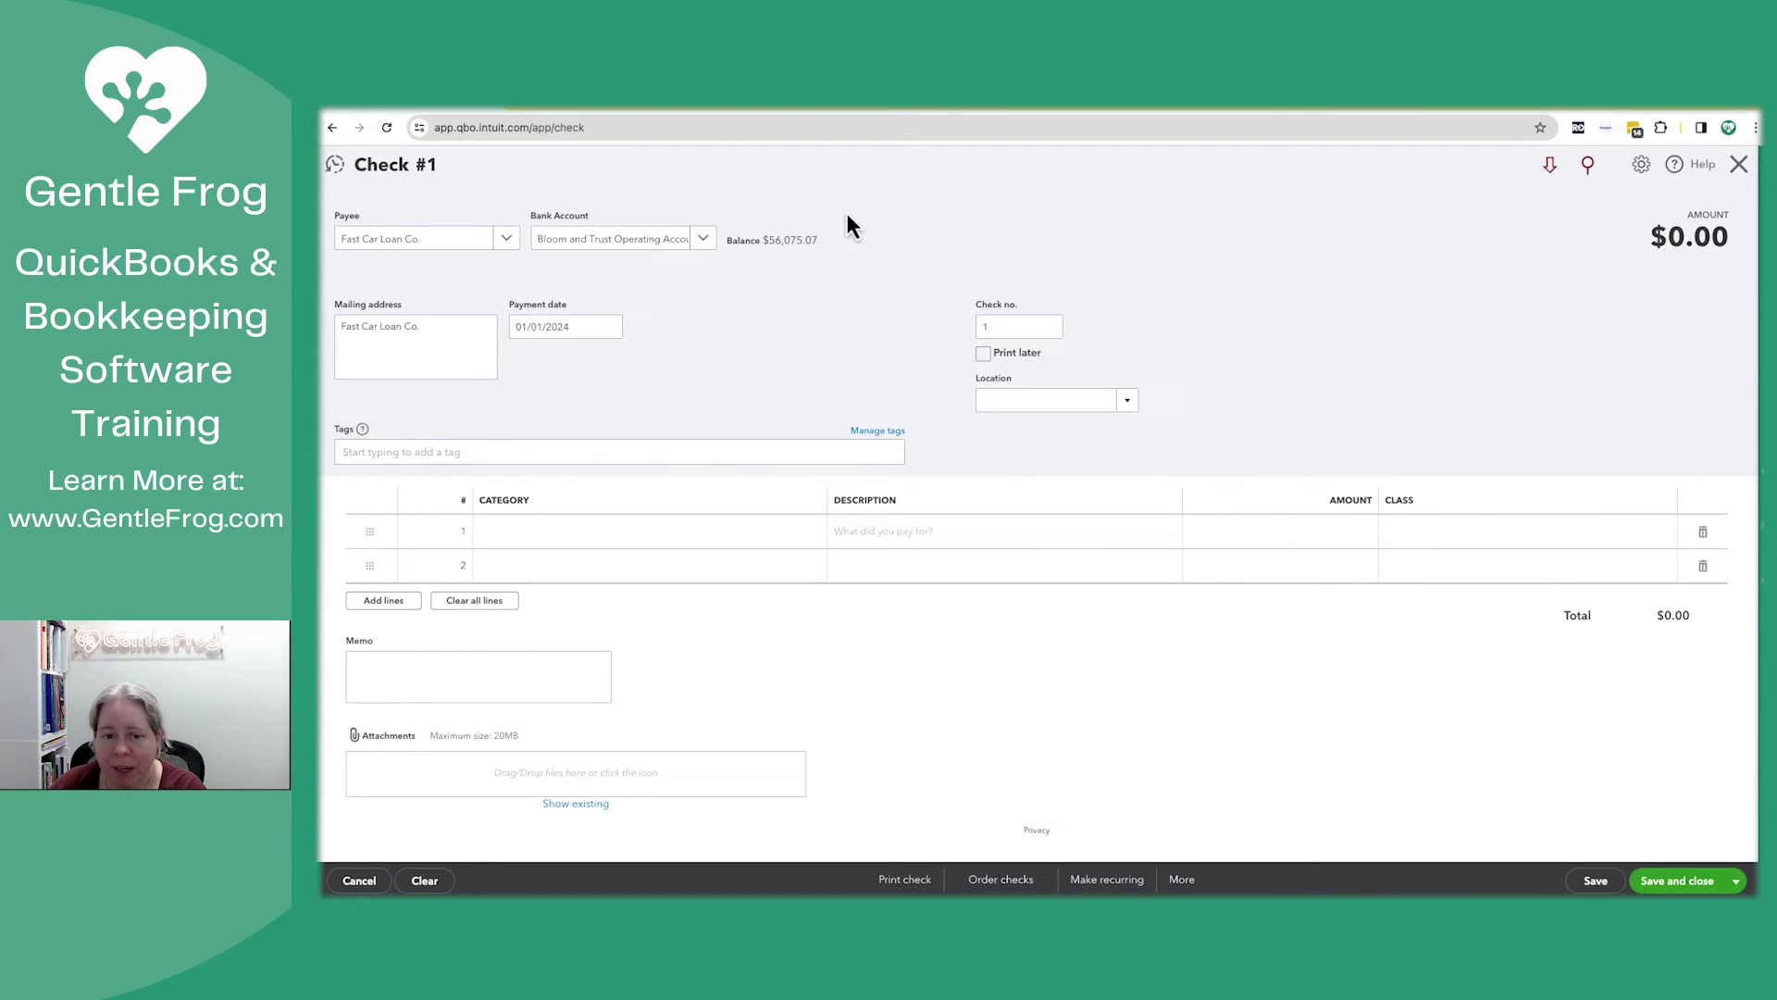
left_click(547, 326)
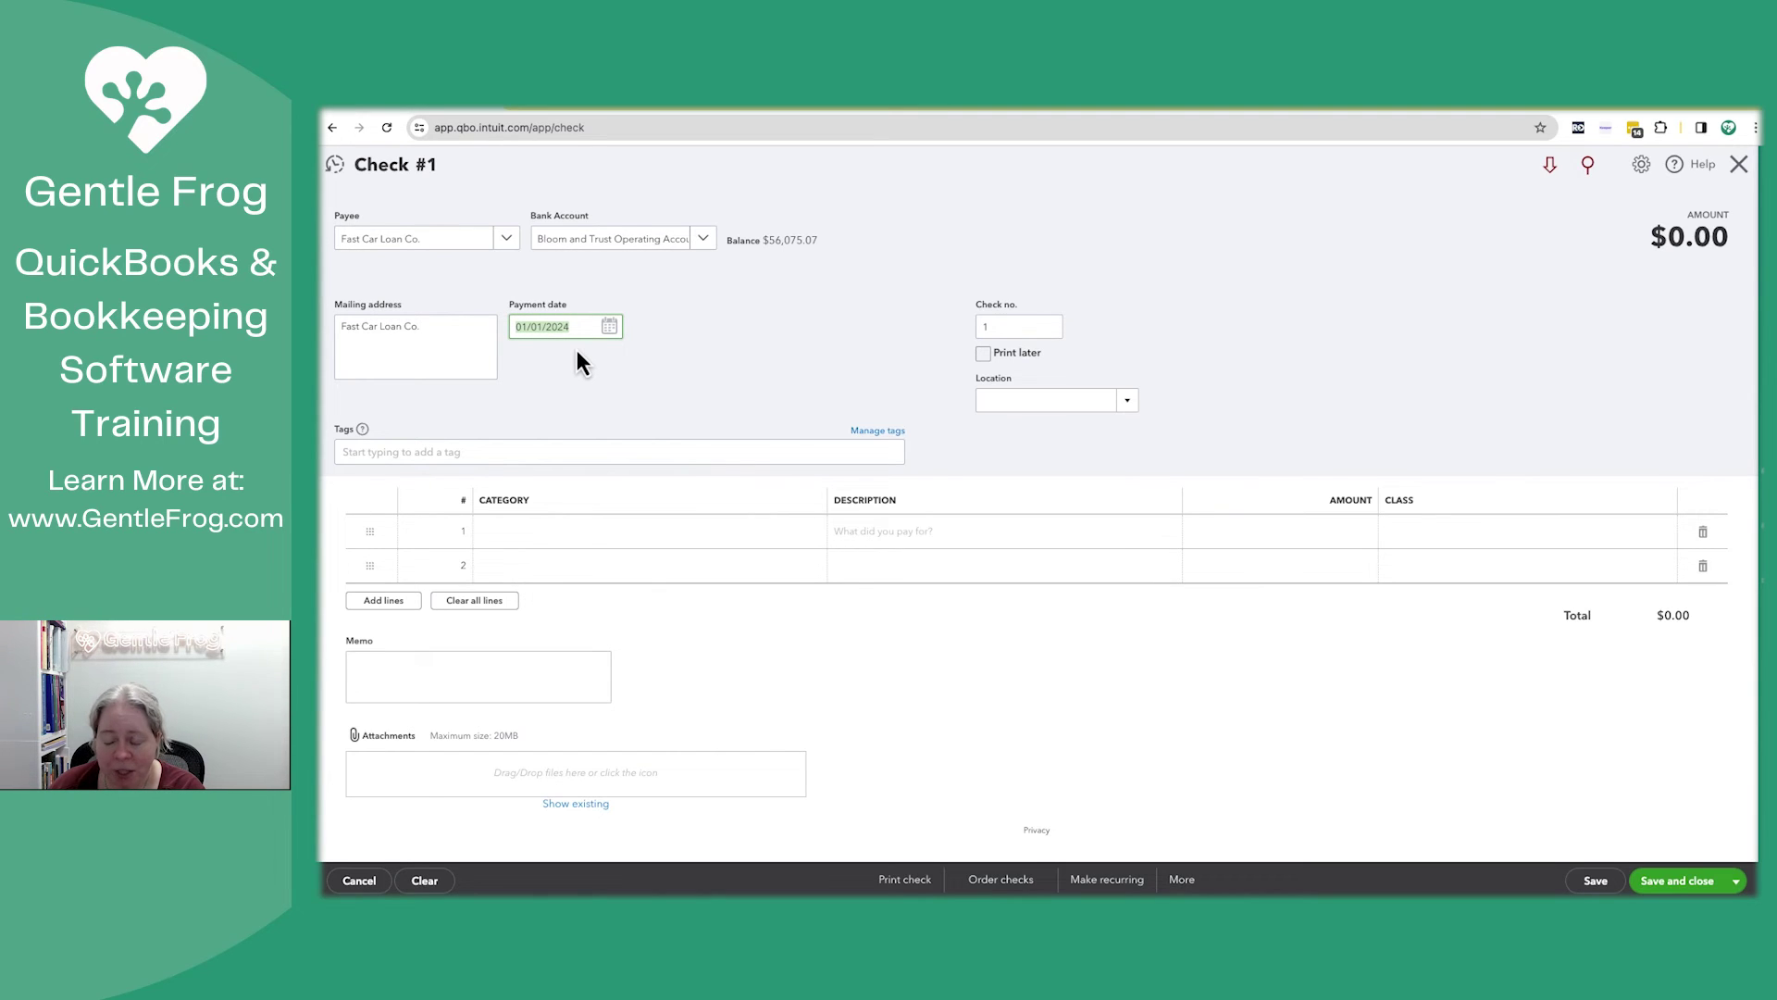
left_click(1009, 327)
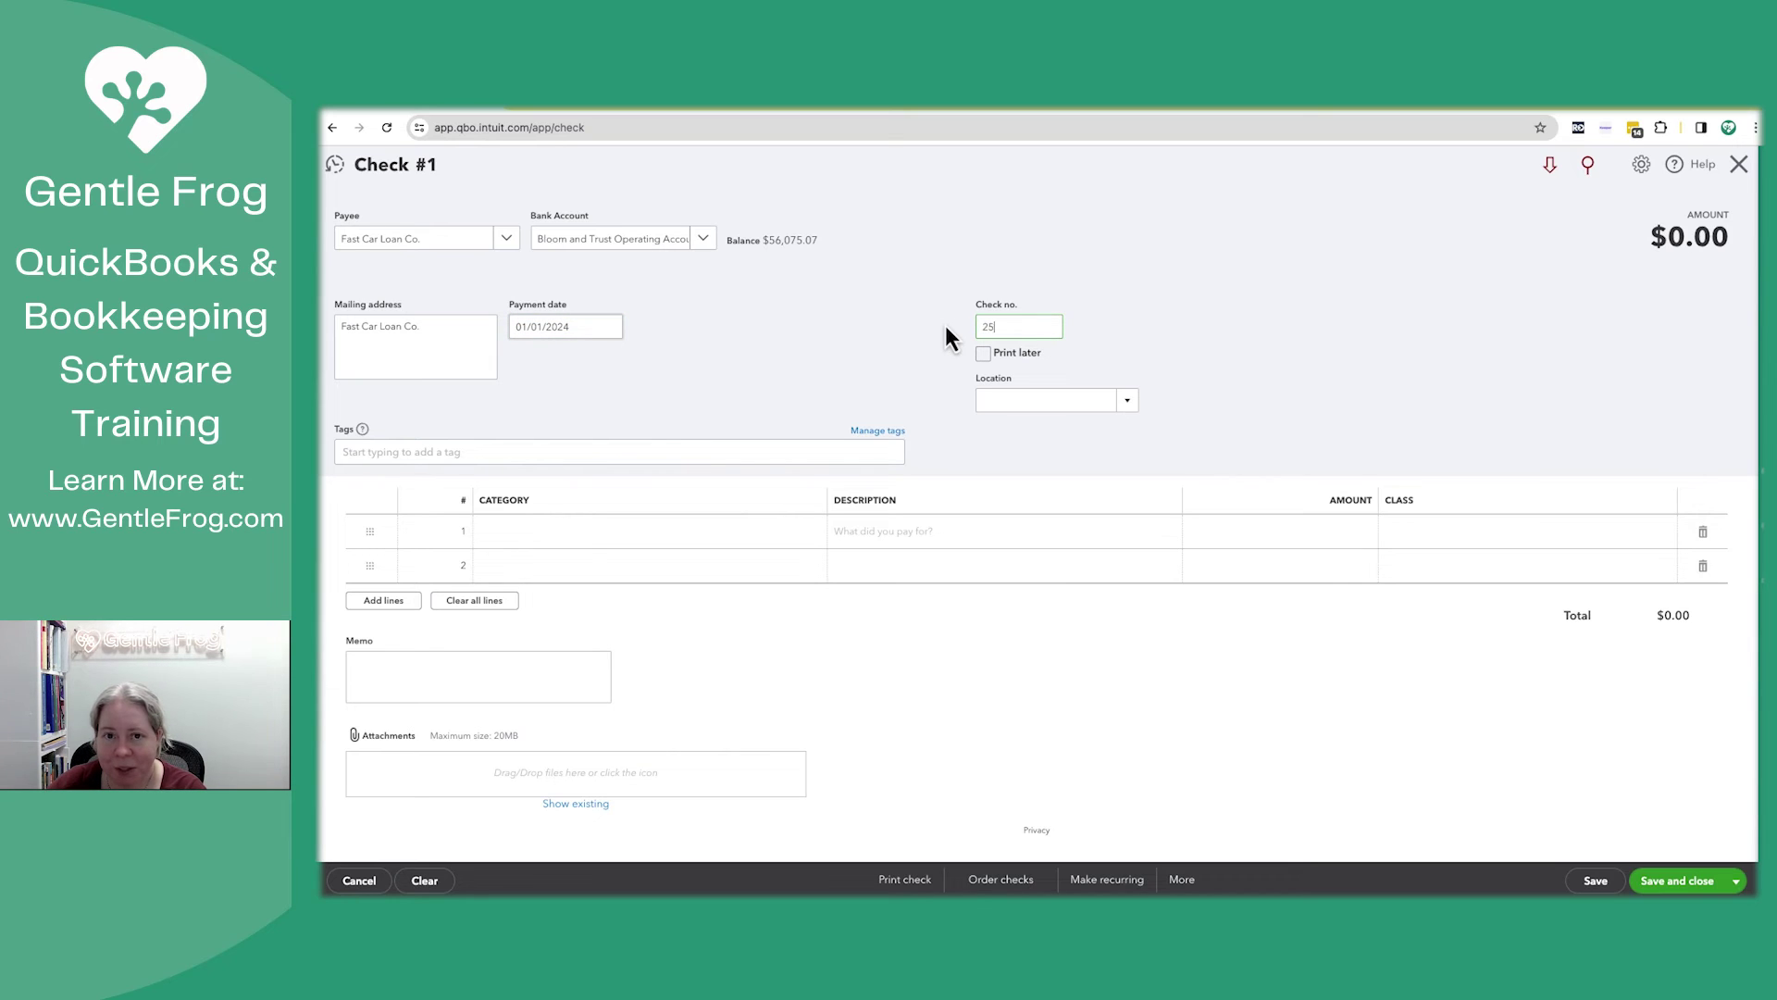
type("257")
left_click(1212, 358)
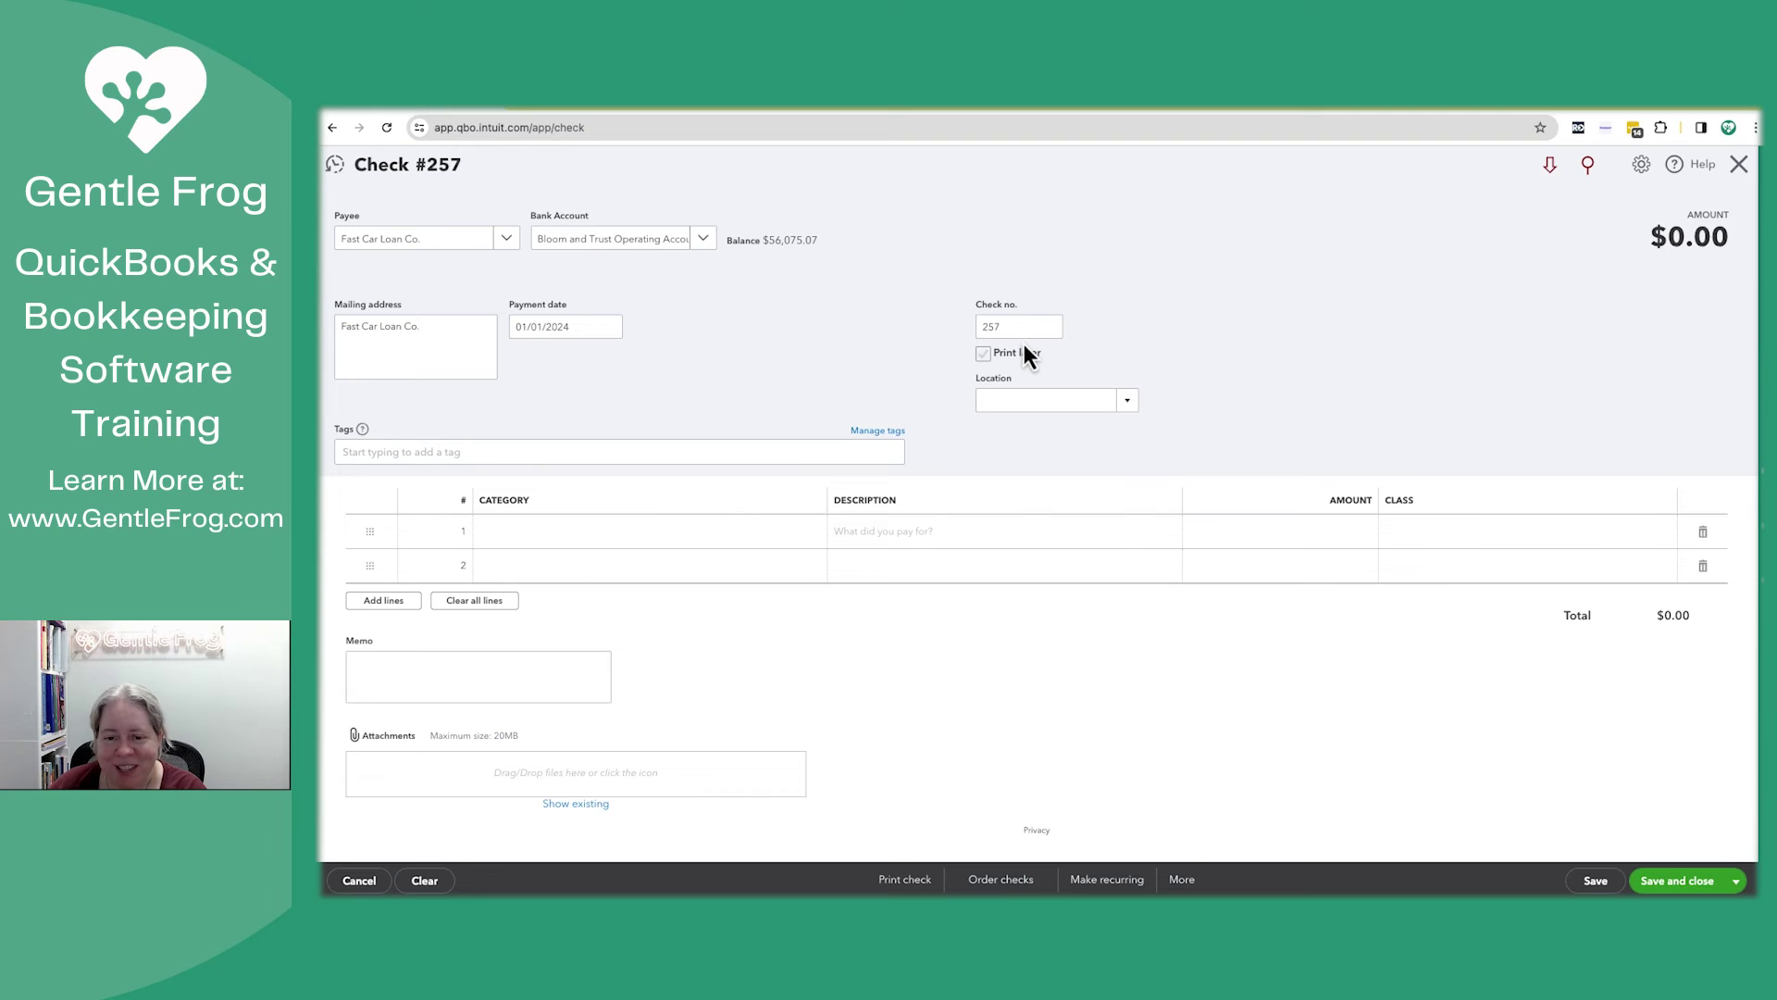
Step: Charge line 1 of check #257 to Loan for Super Fast Car for 5,000.00
left_click(507, 540)
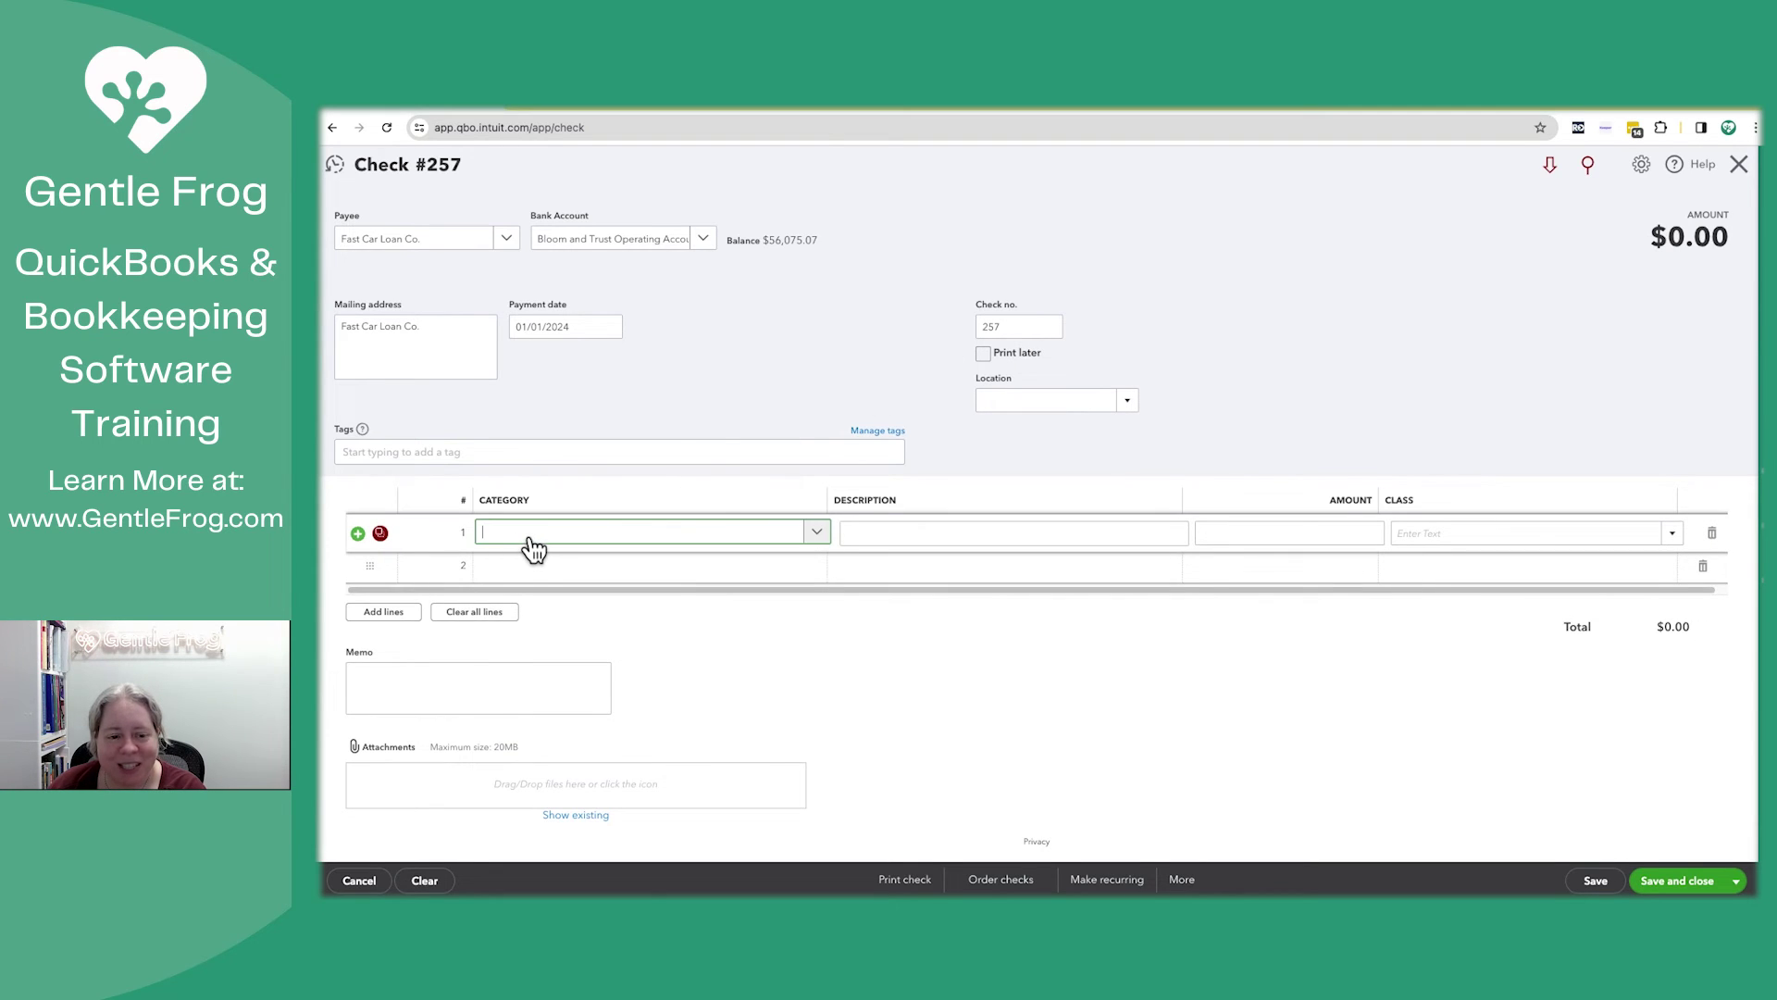
left_click(532, 544)
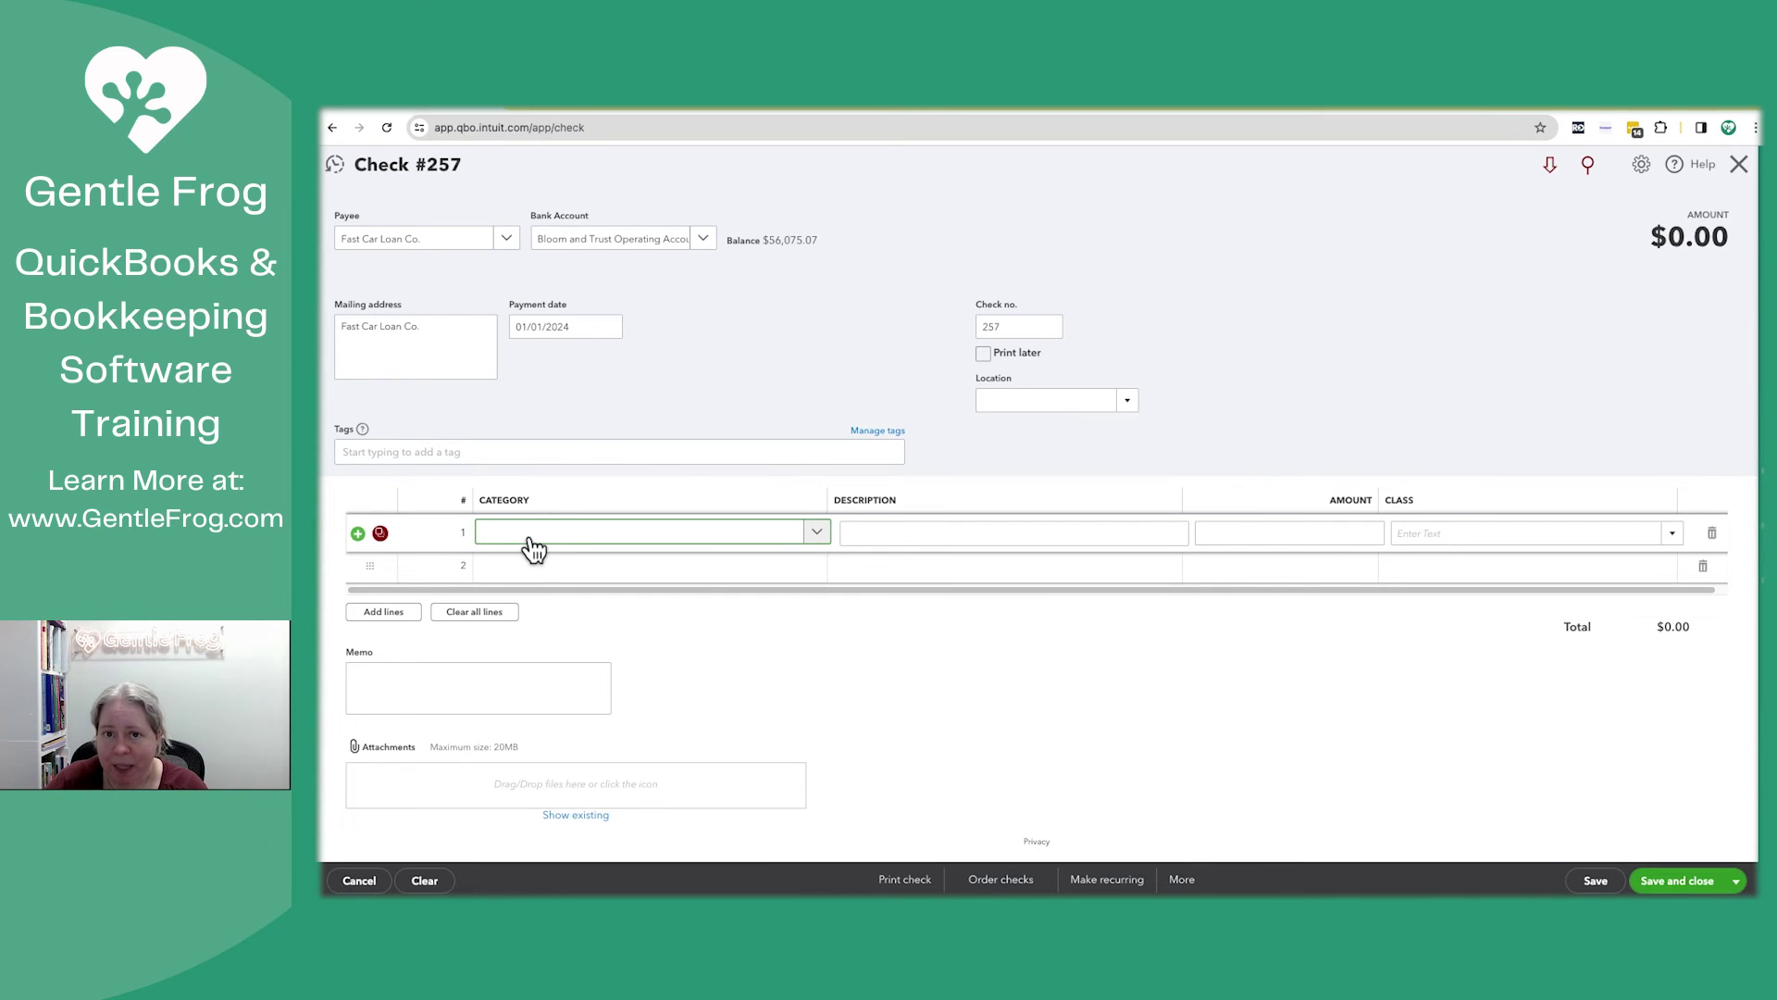
type("loan")
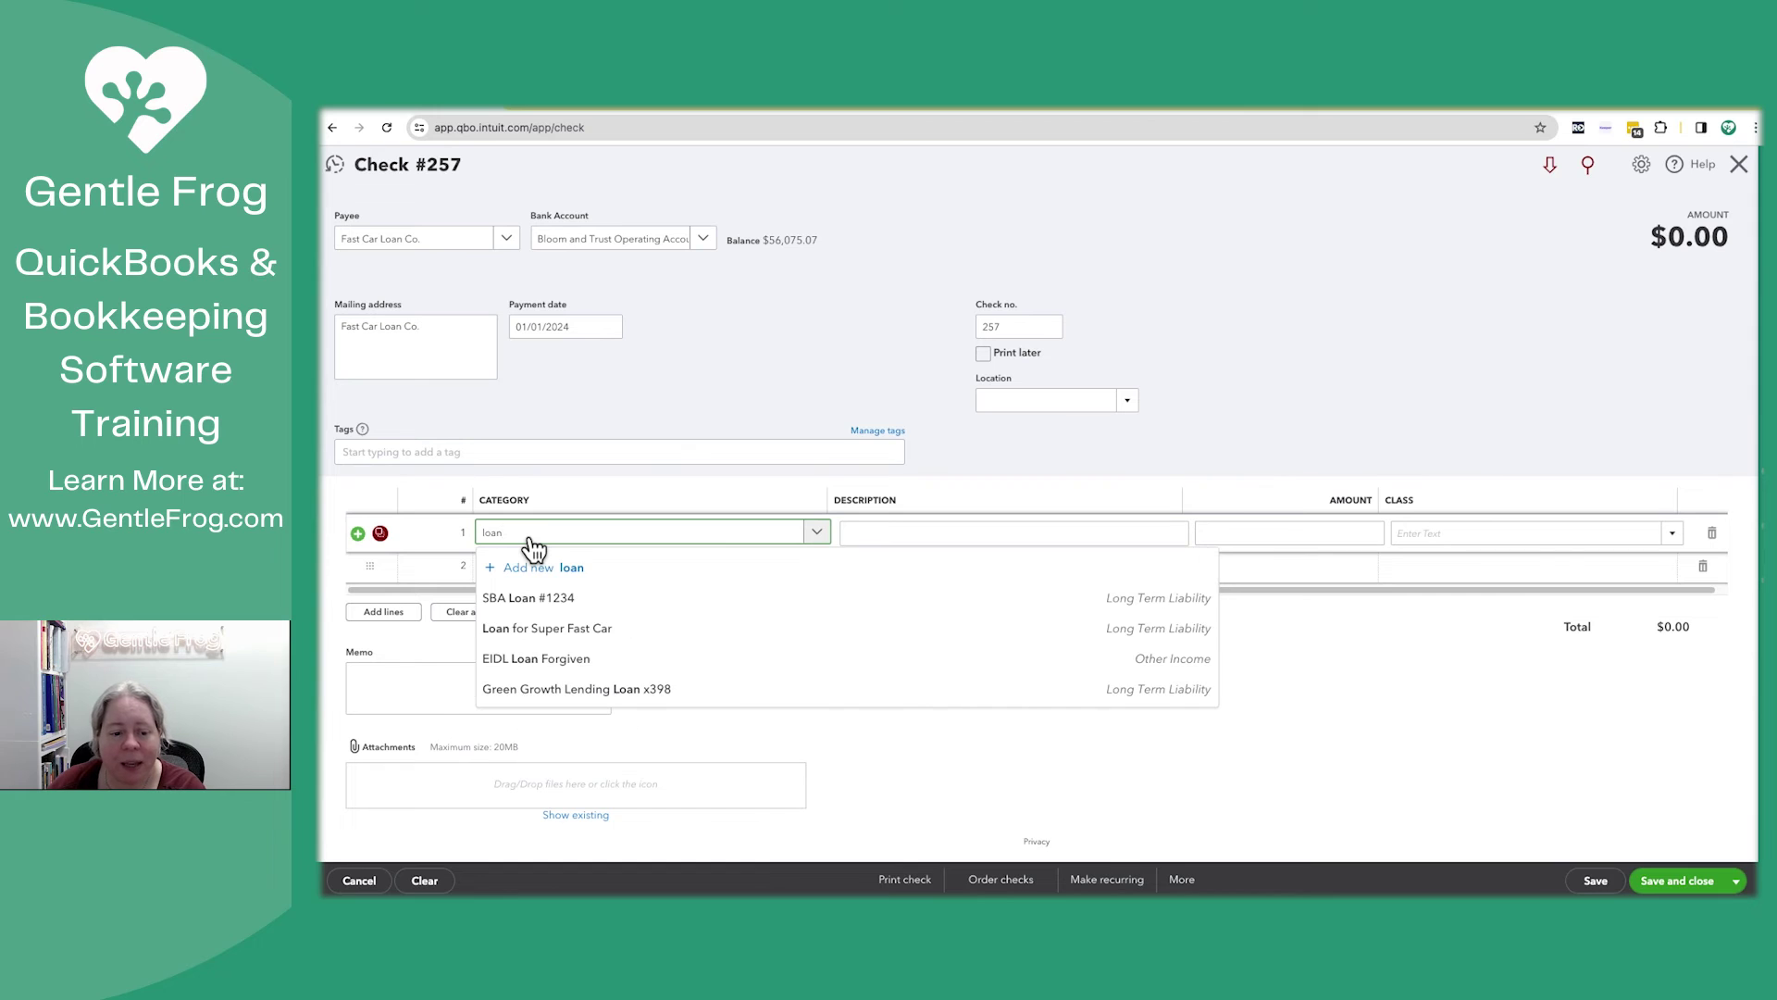
left_click(542, 630)
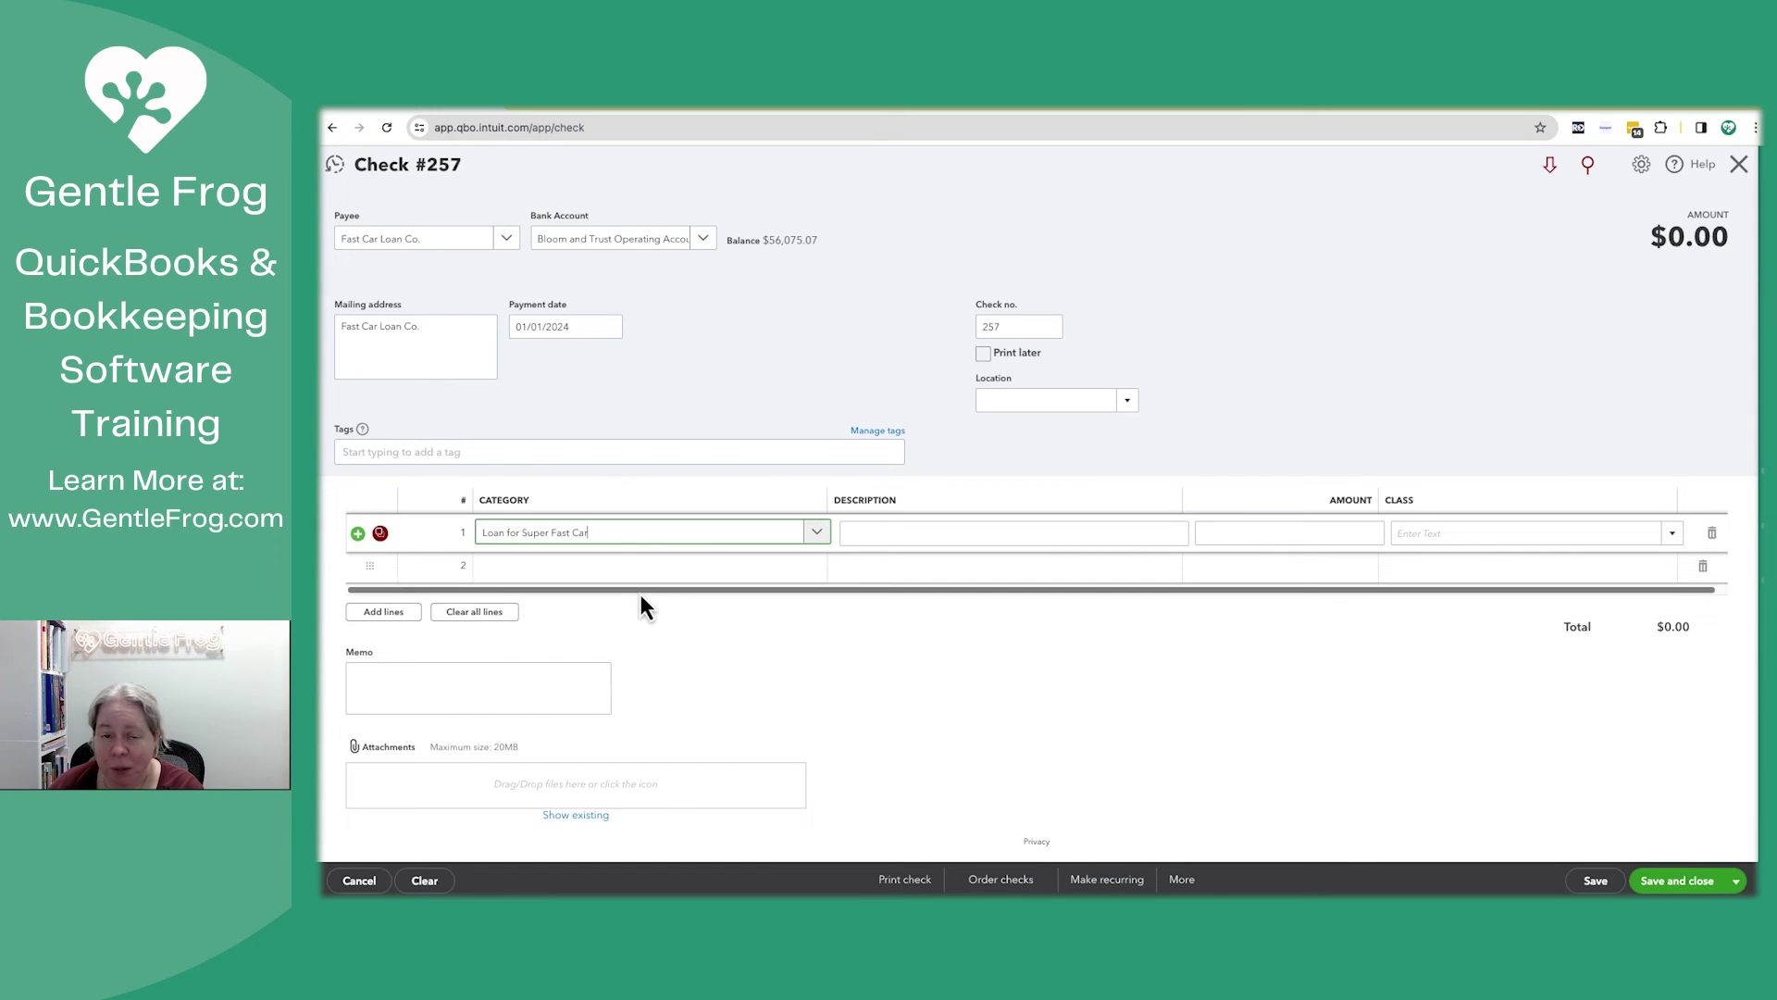
left_click(1343, 532)
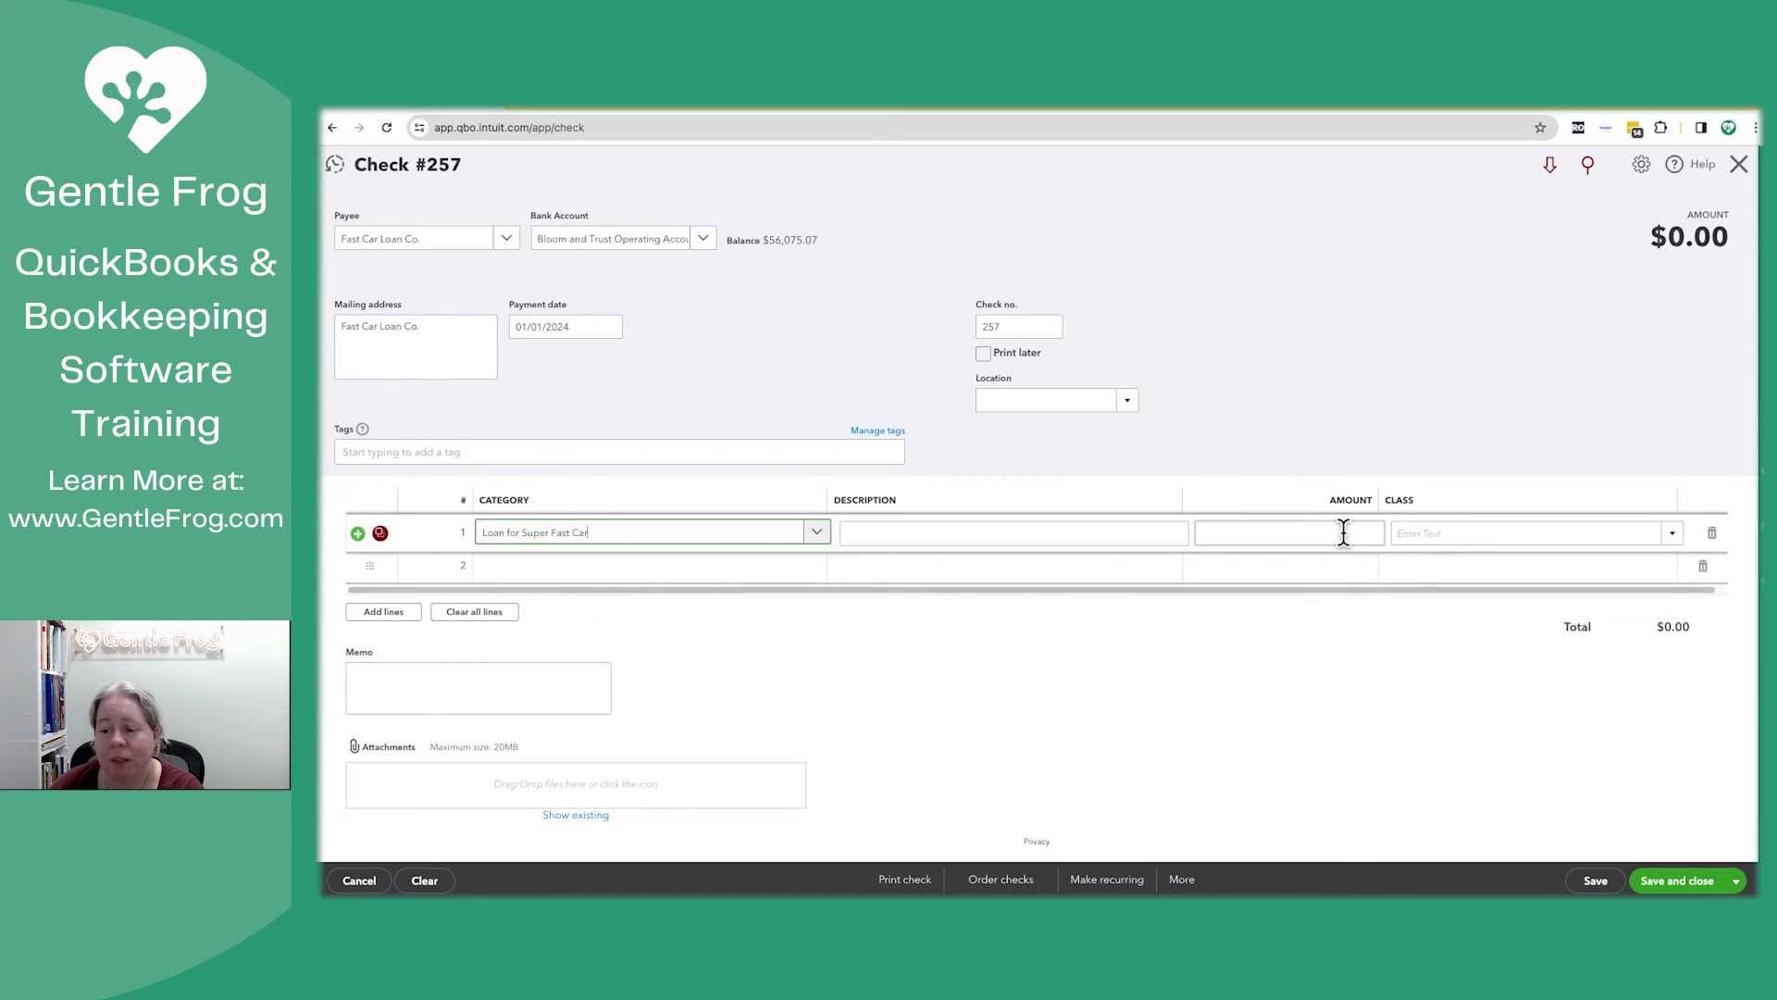
type("5,000")
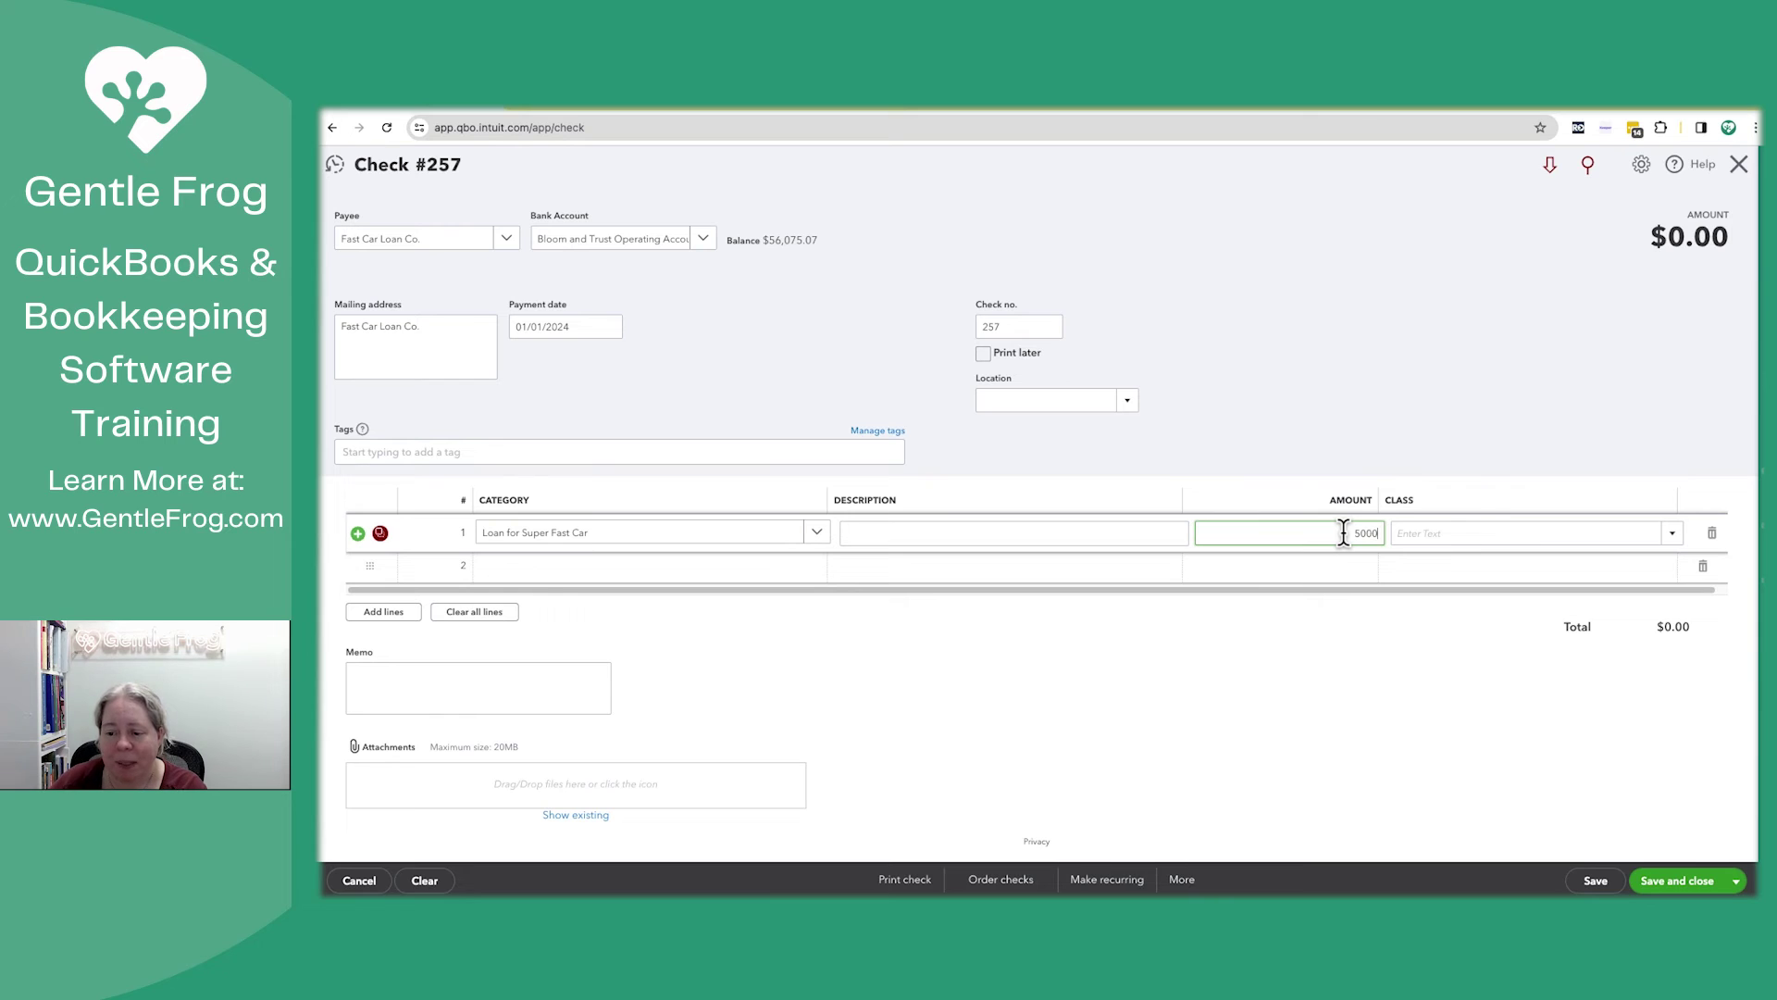
key("Tab")
left_click(1555, 738)
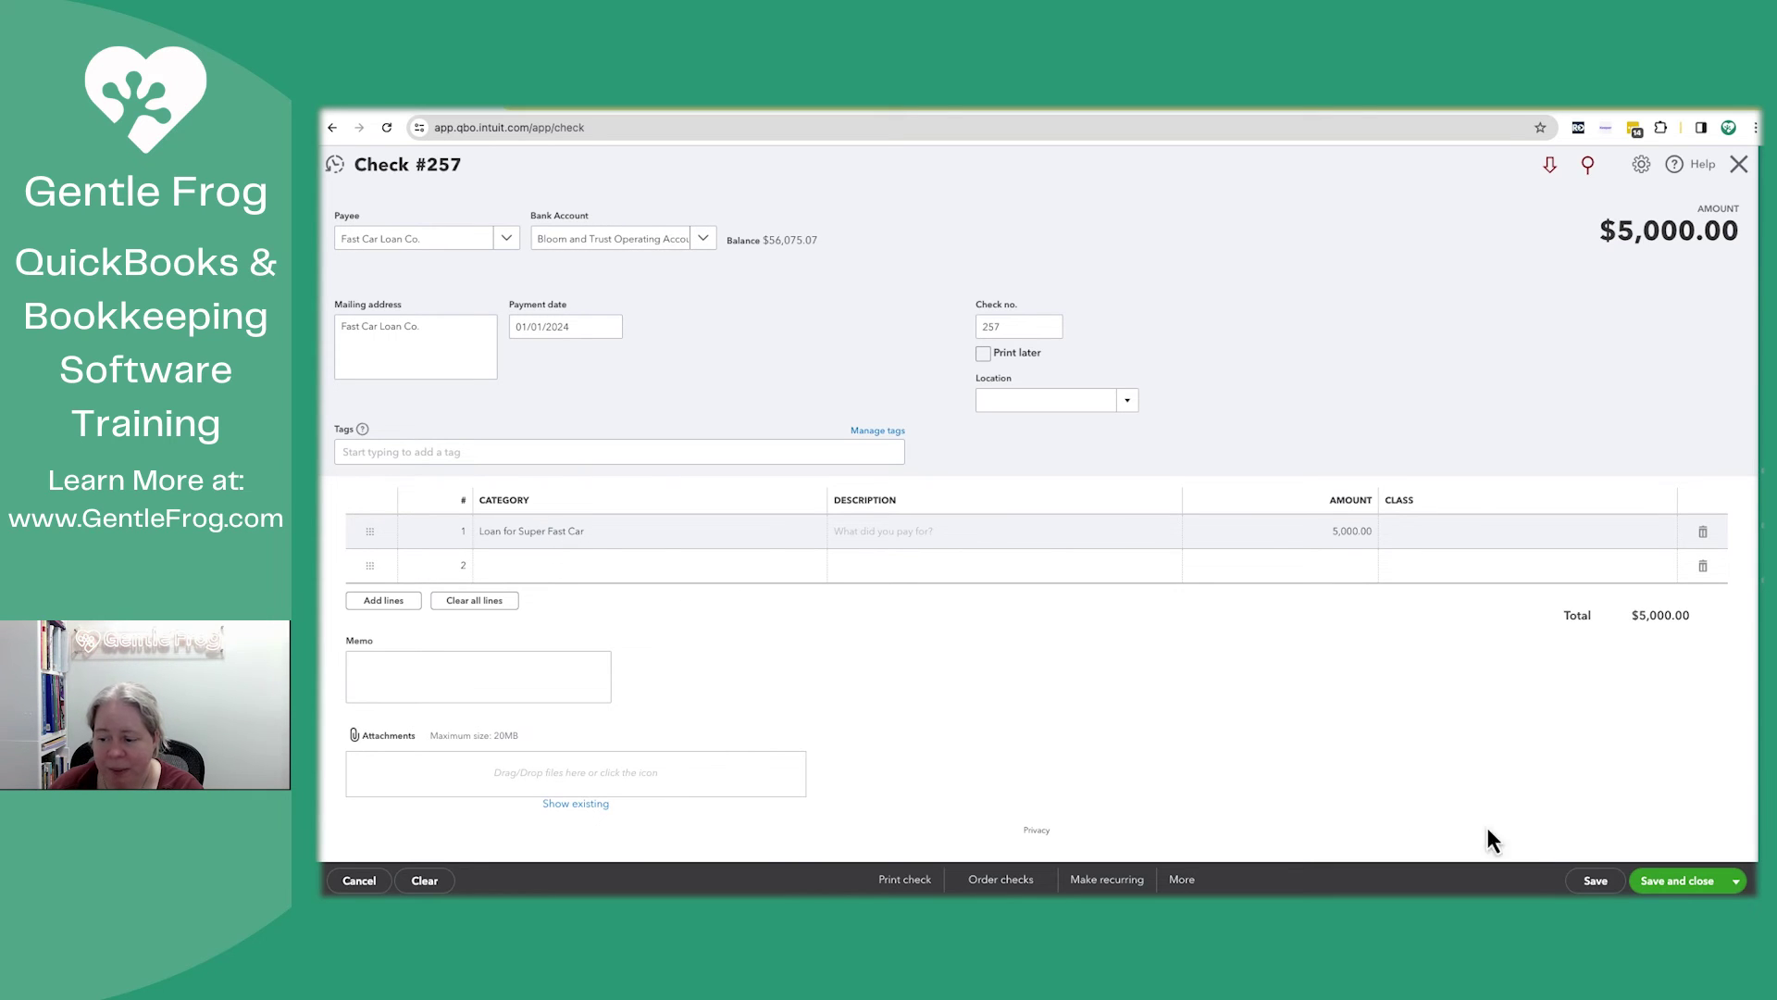
Step: Save check #257, then switch from the car loan register to the 2024 Super Fast Car asset register and reopen the account list
left_click(1667, 887)
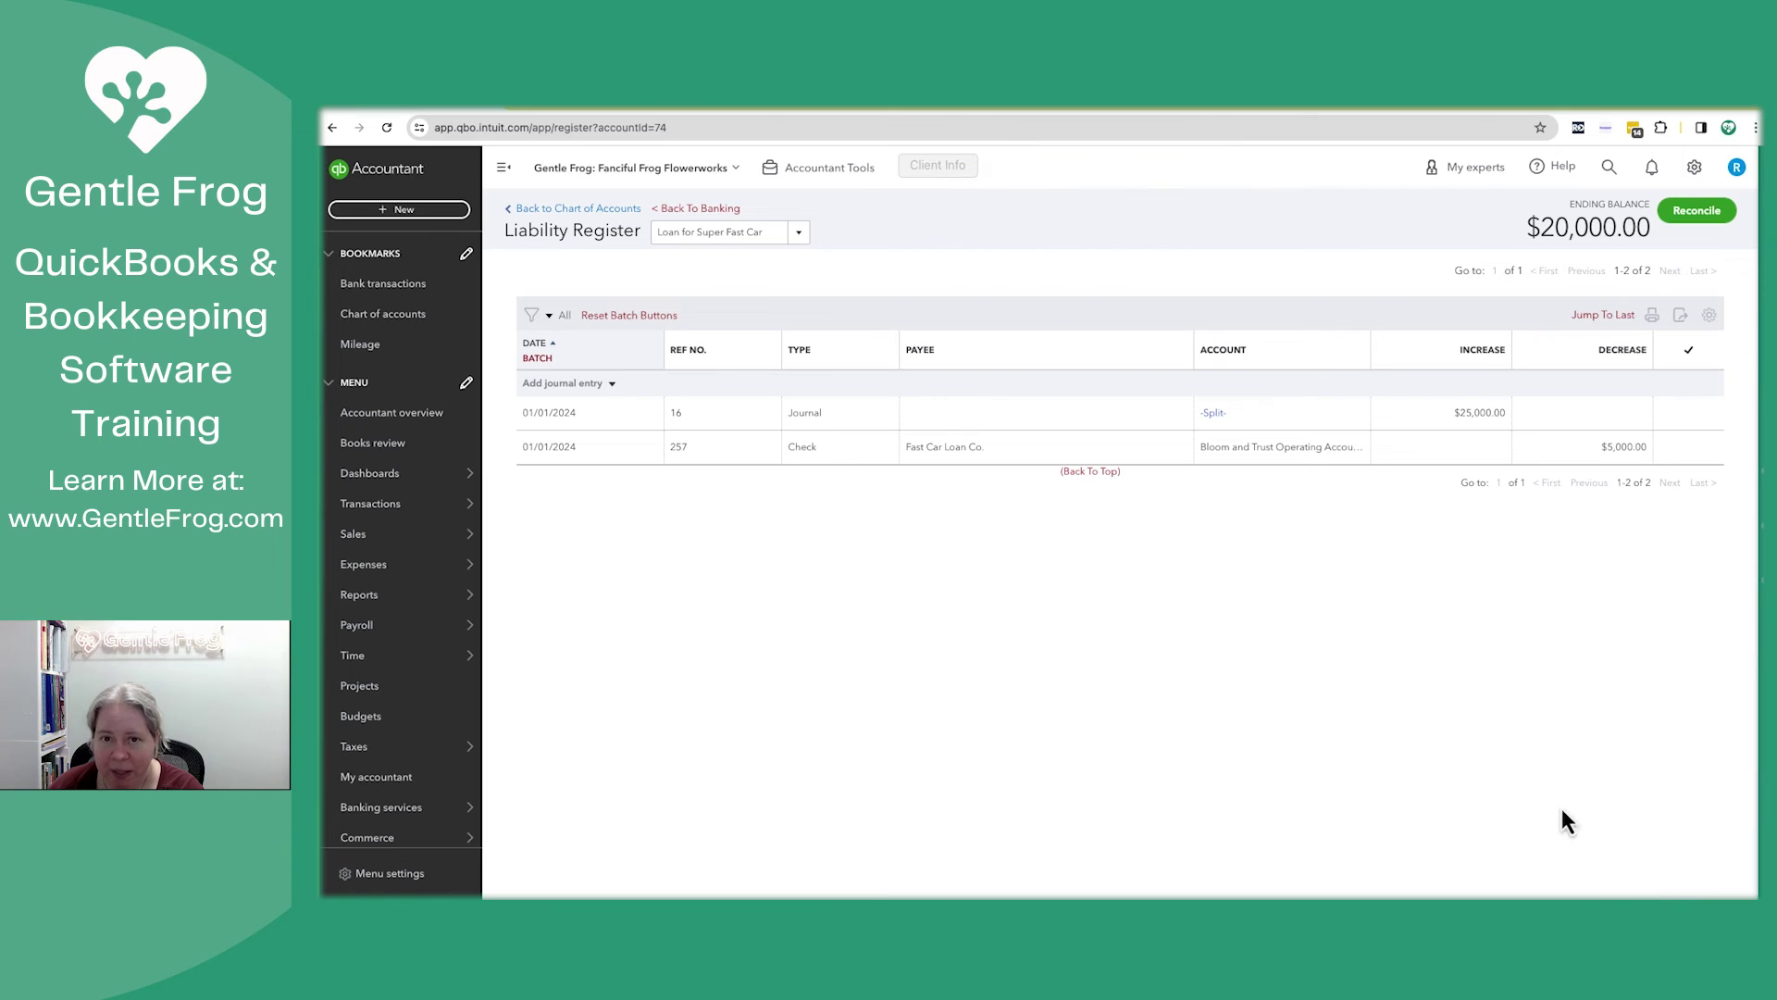
left_click(762, 231)
type("super")
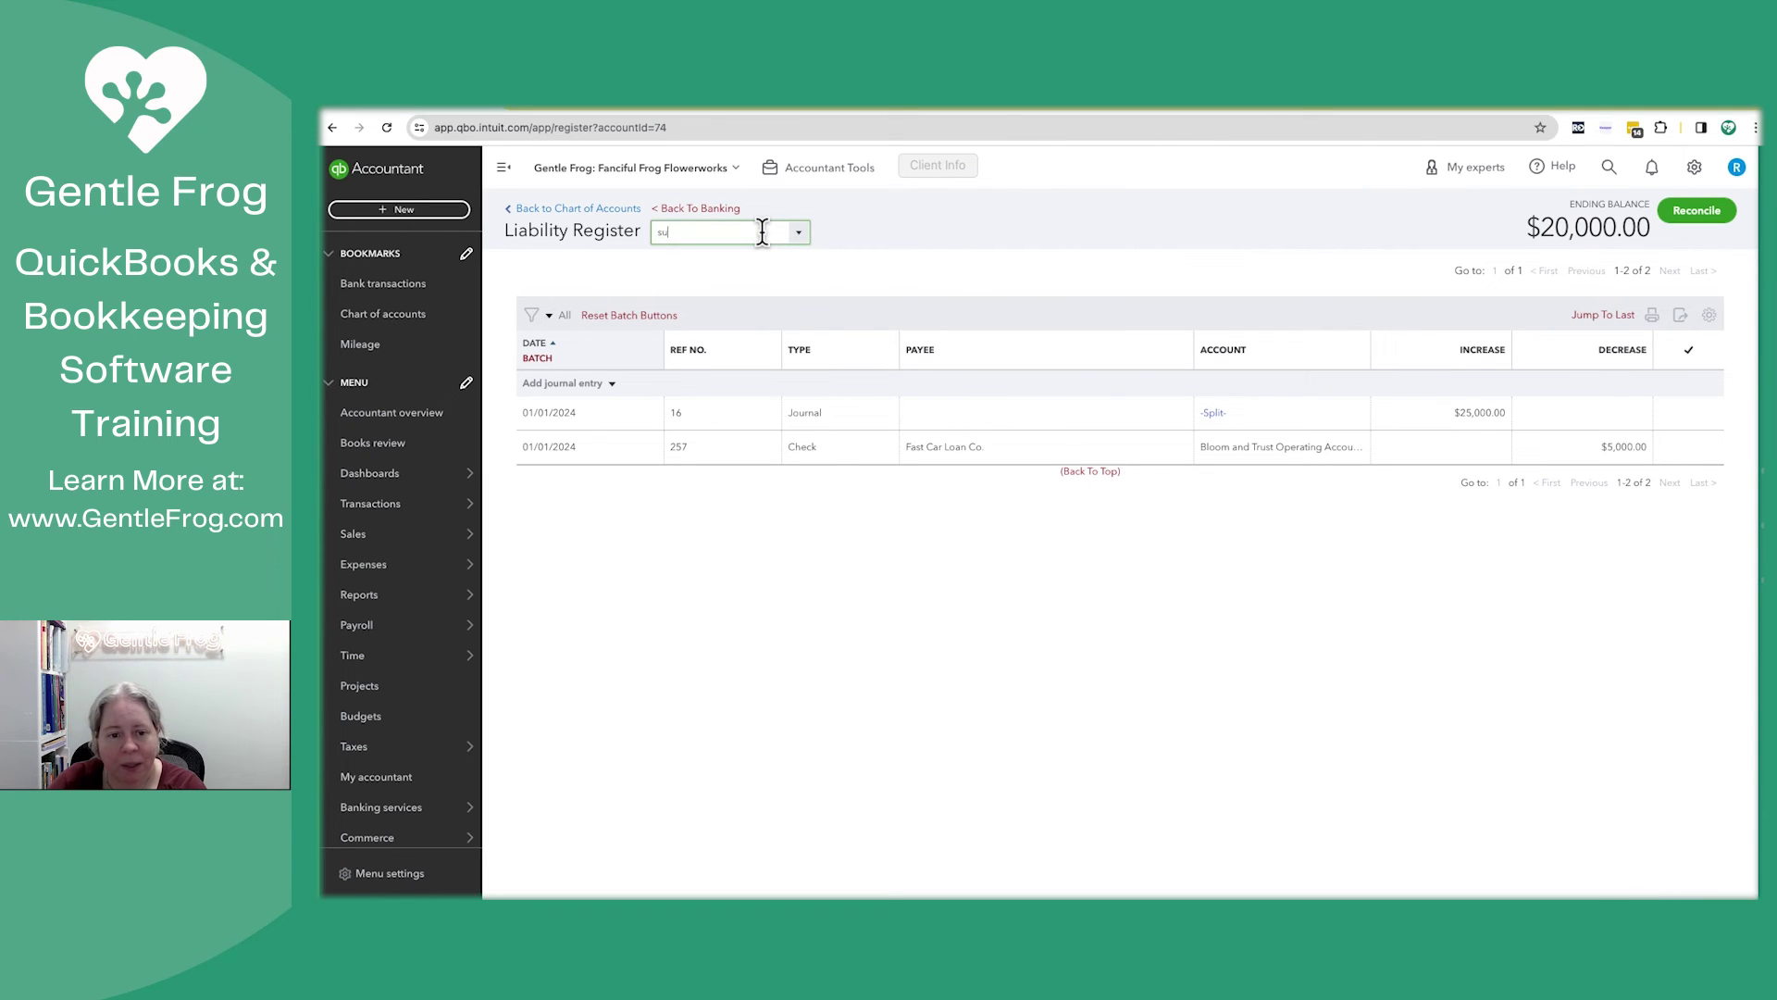
left_click(740, 261)
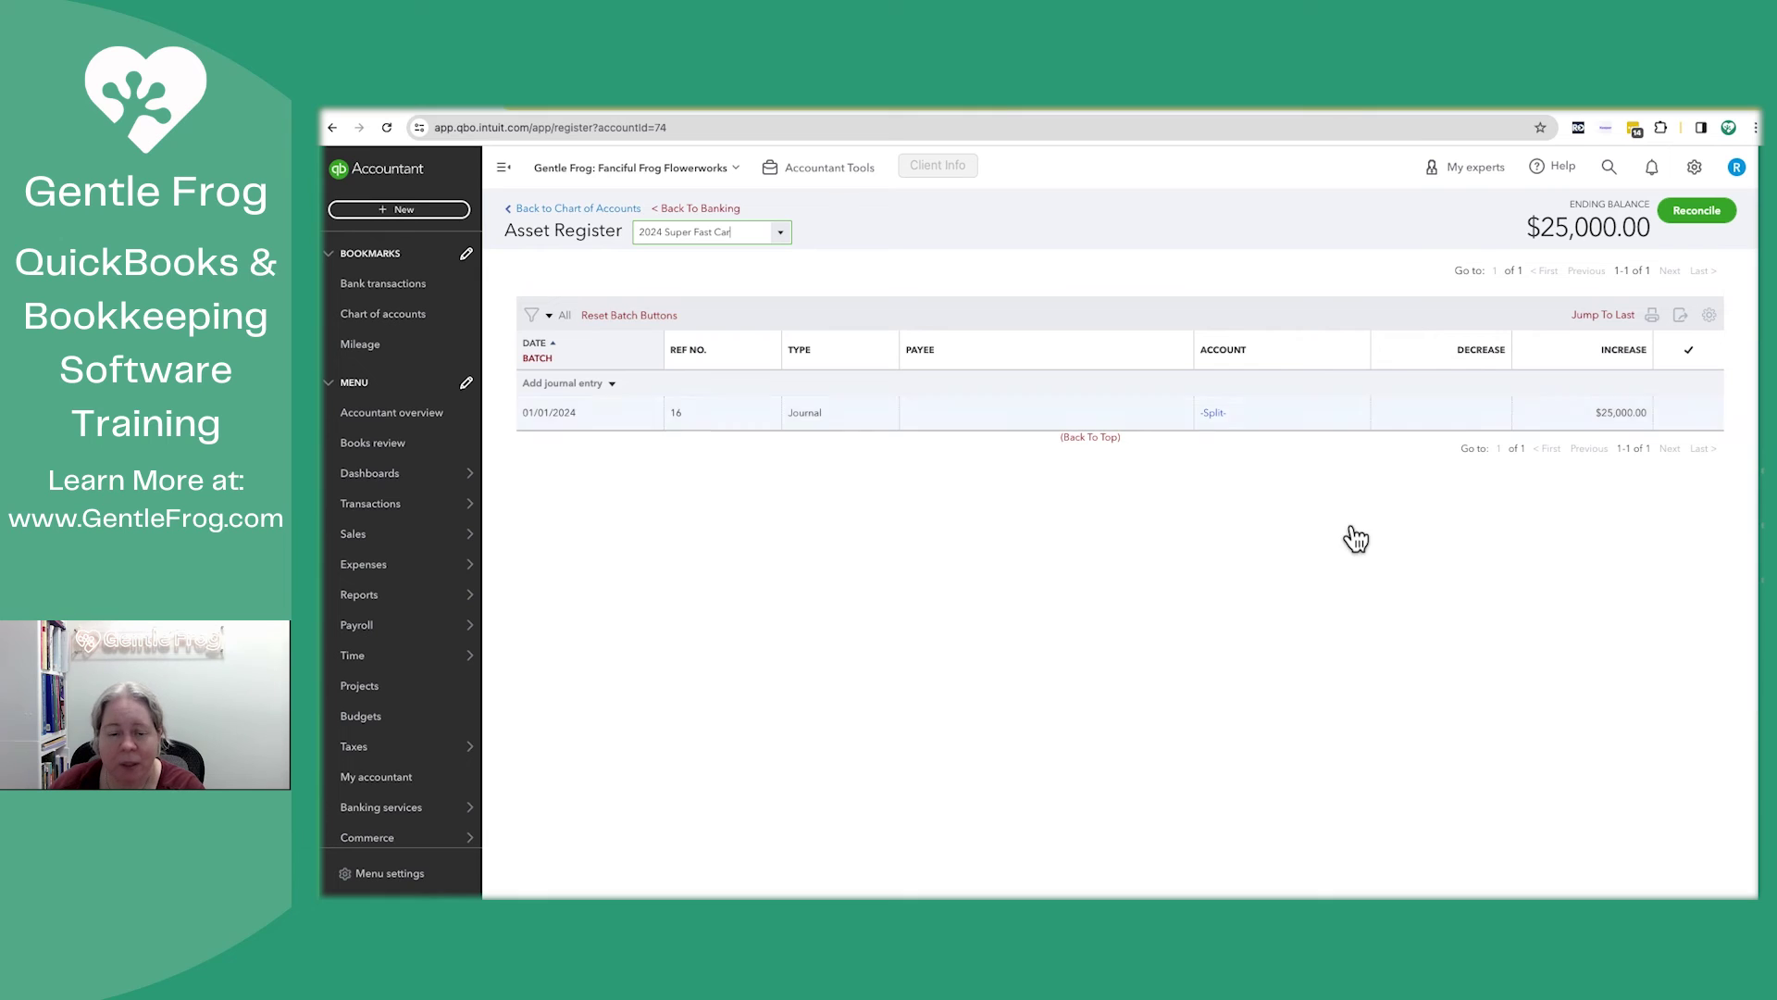
left_click(774, 236)
scroll(760, 279, "down", 1)
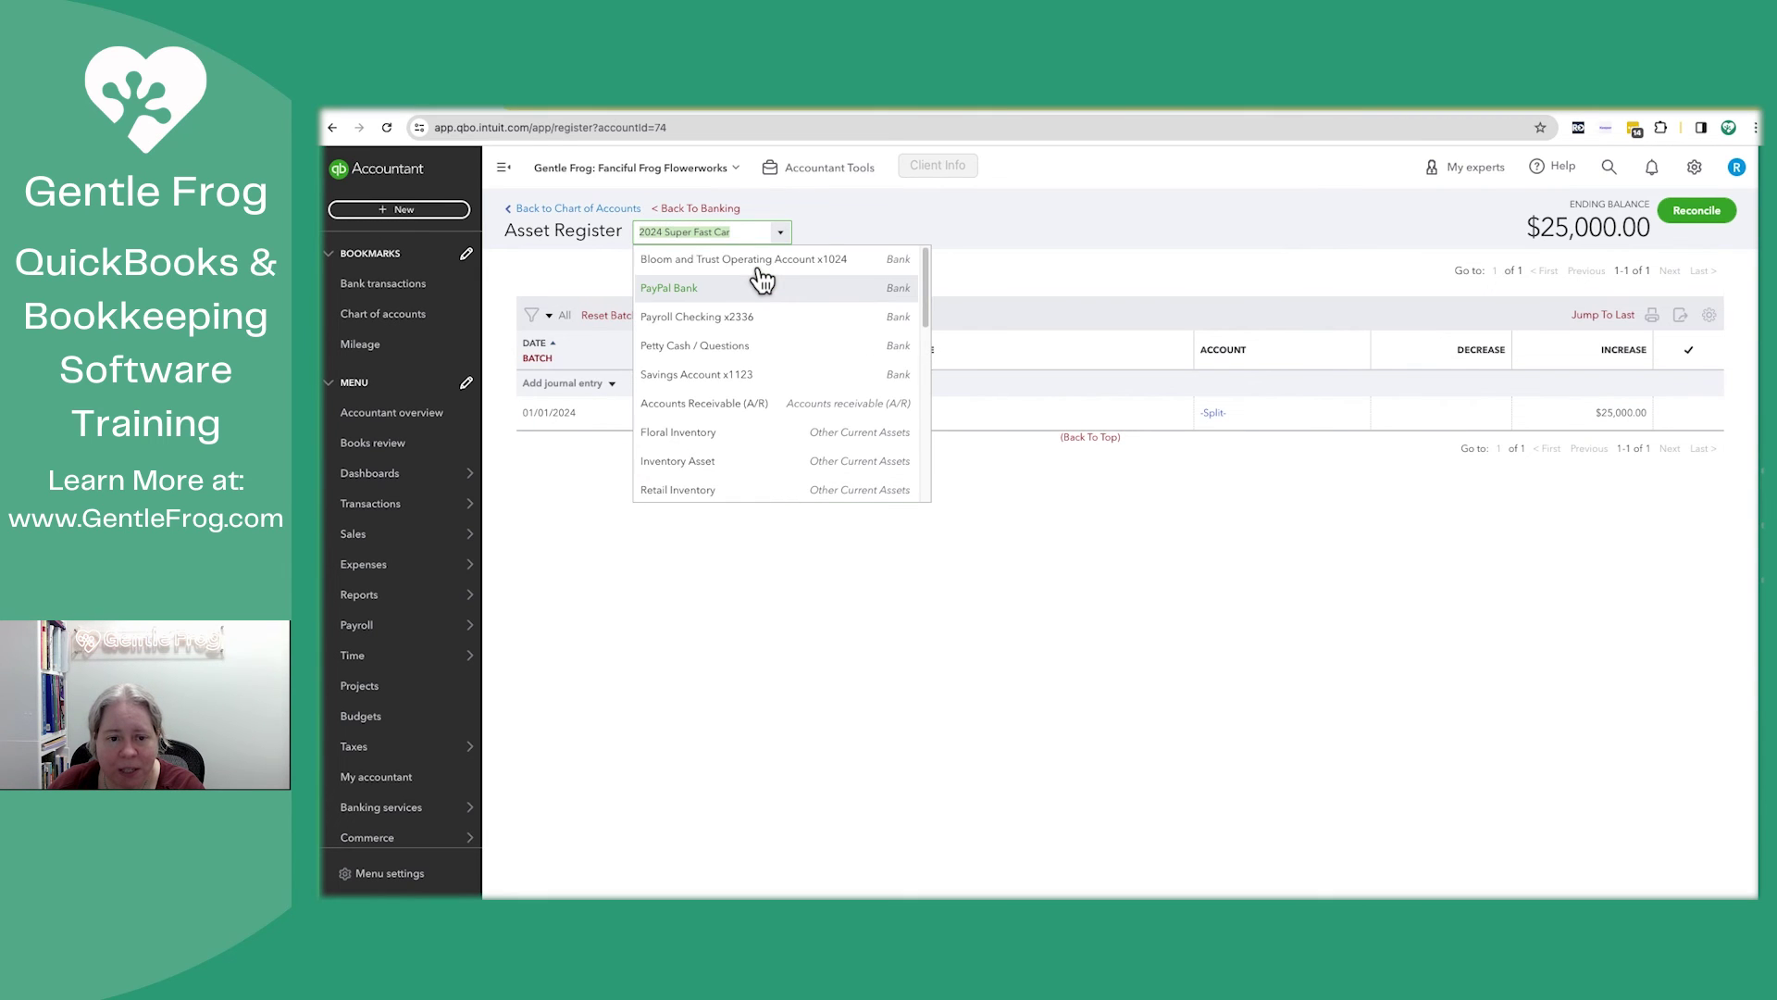
Step: Open the Bloom and Trust Operating register, sort it by date descending and add a Running Balance column
left_click(761, 280)
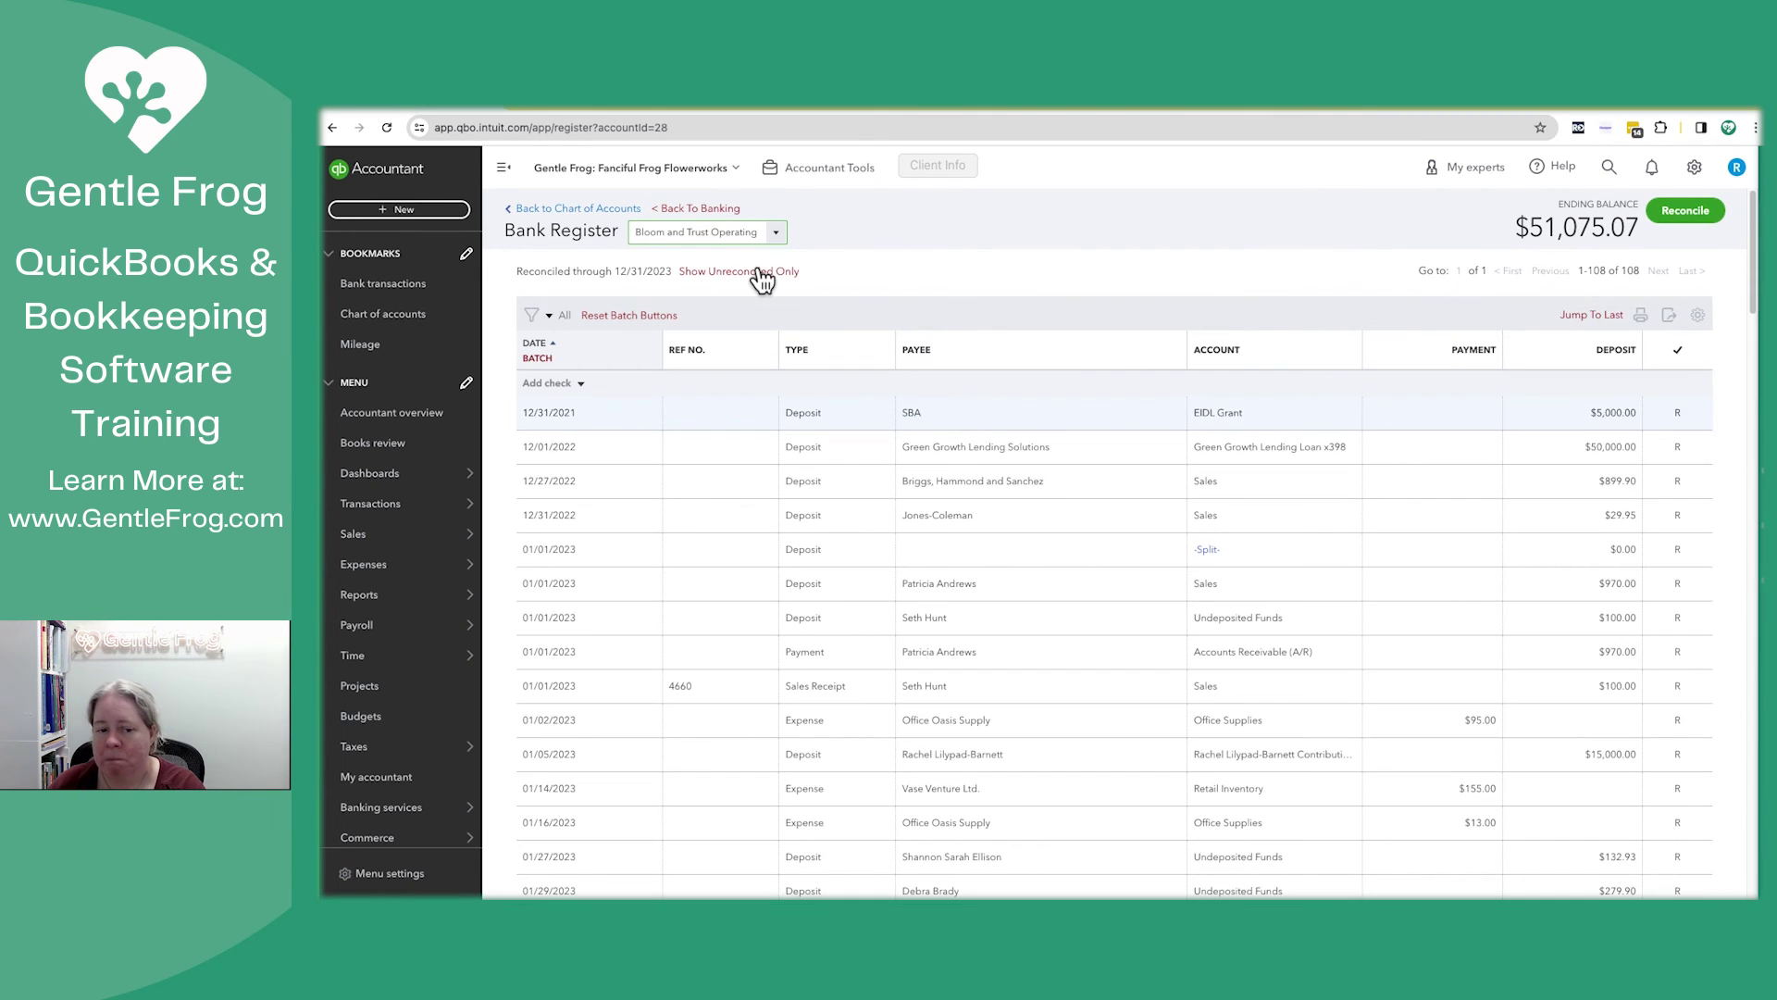
left_click(546, 352)
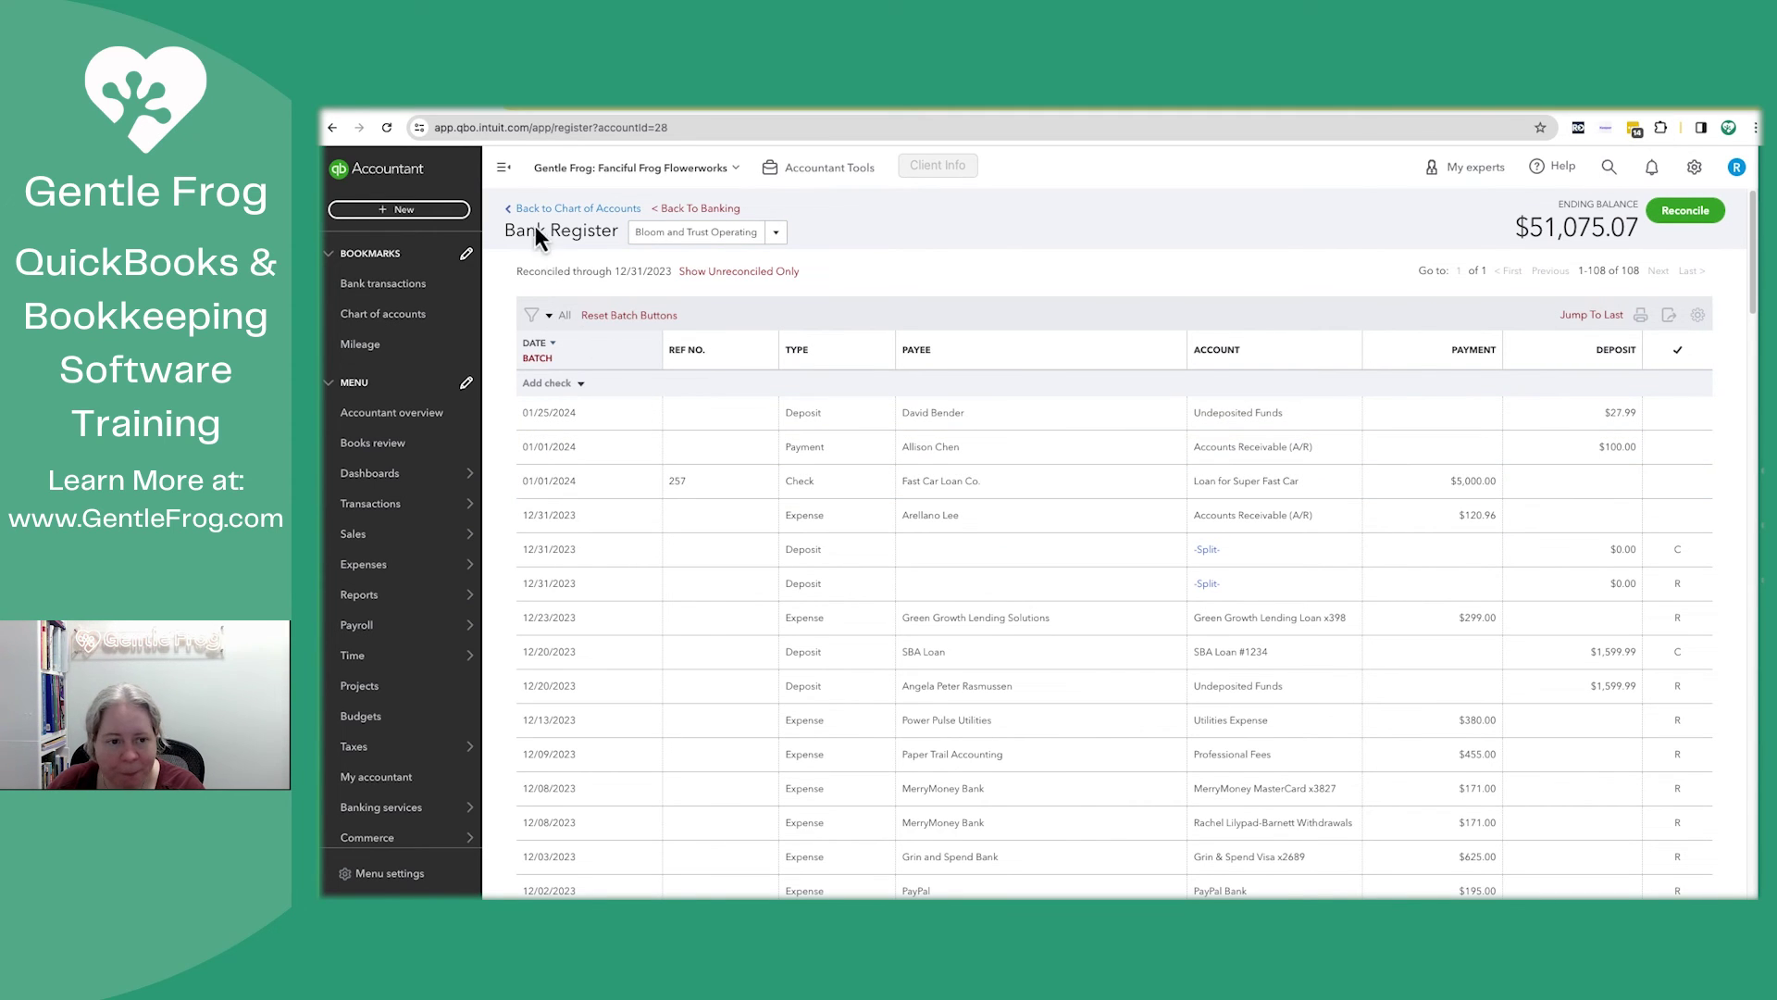
left_click(504, 171)
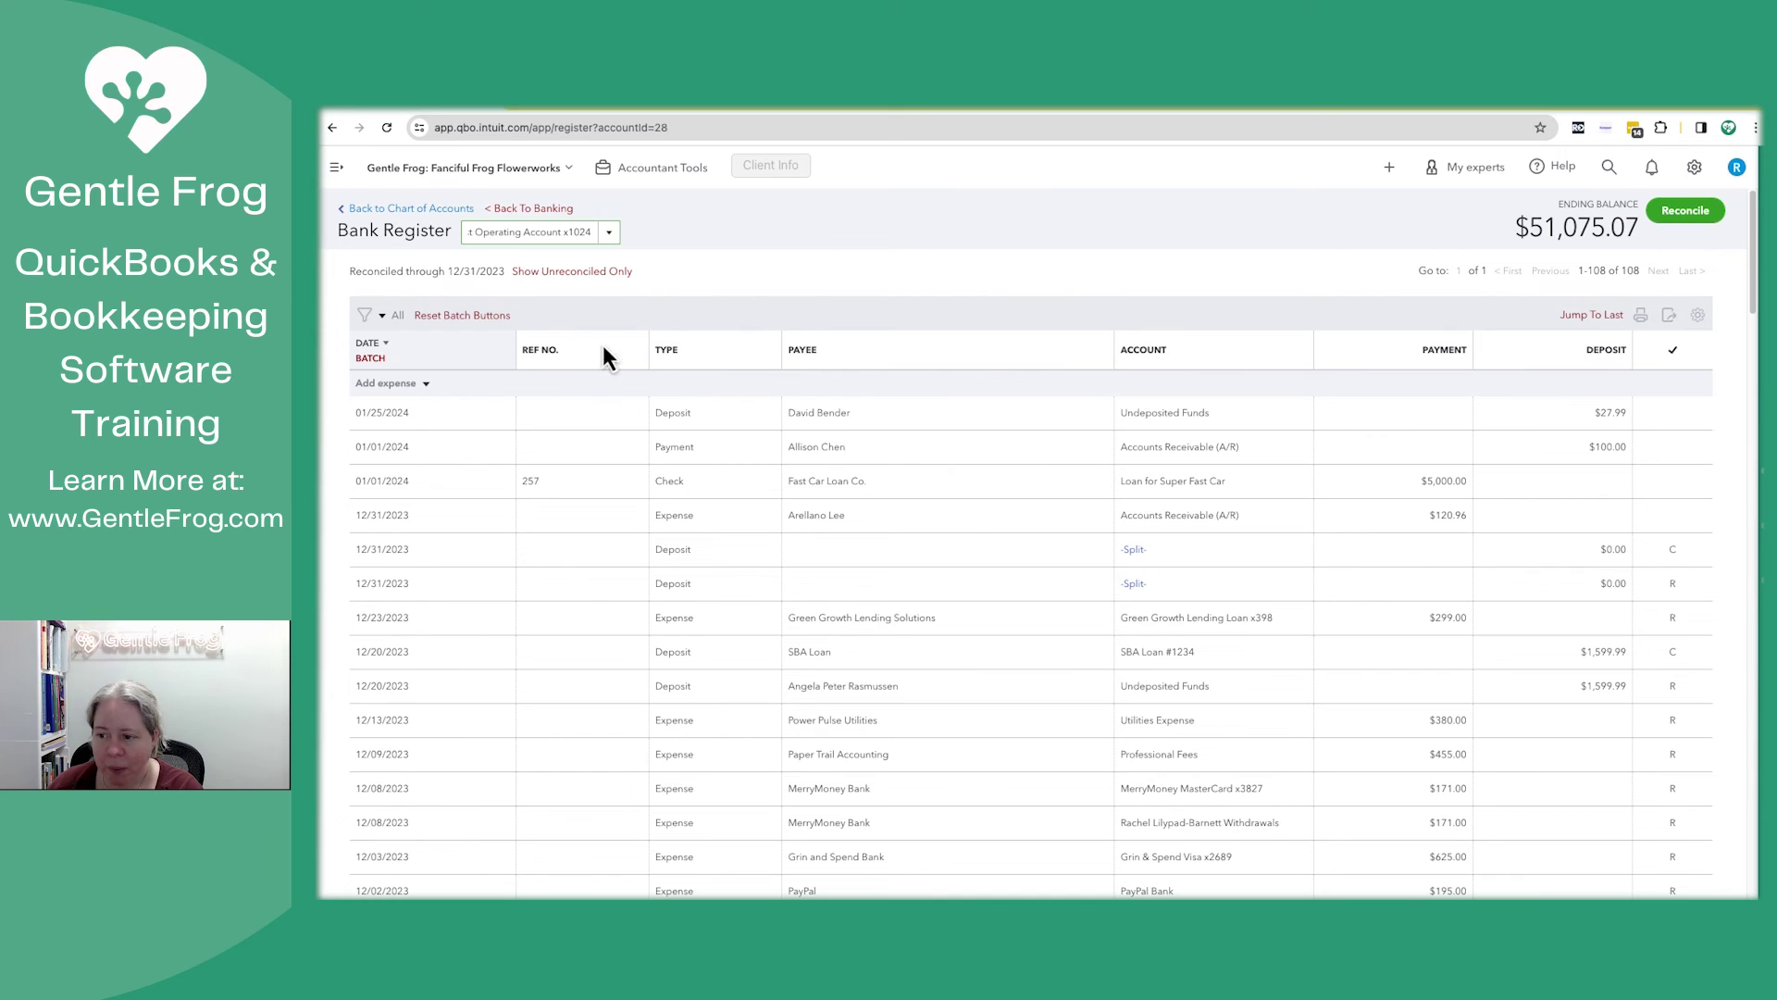
left_click(1697, 318)
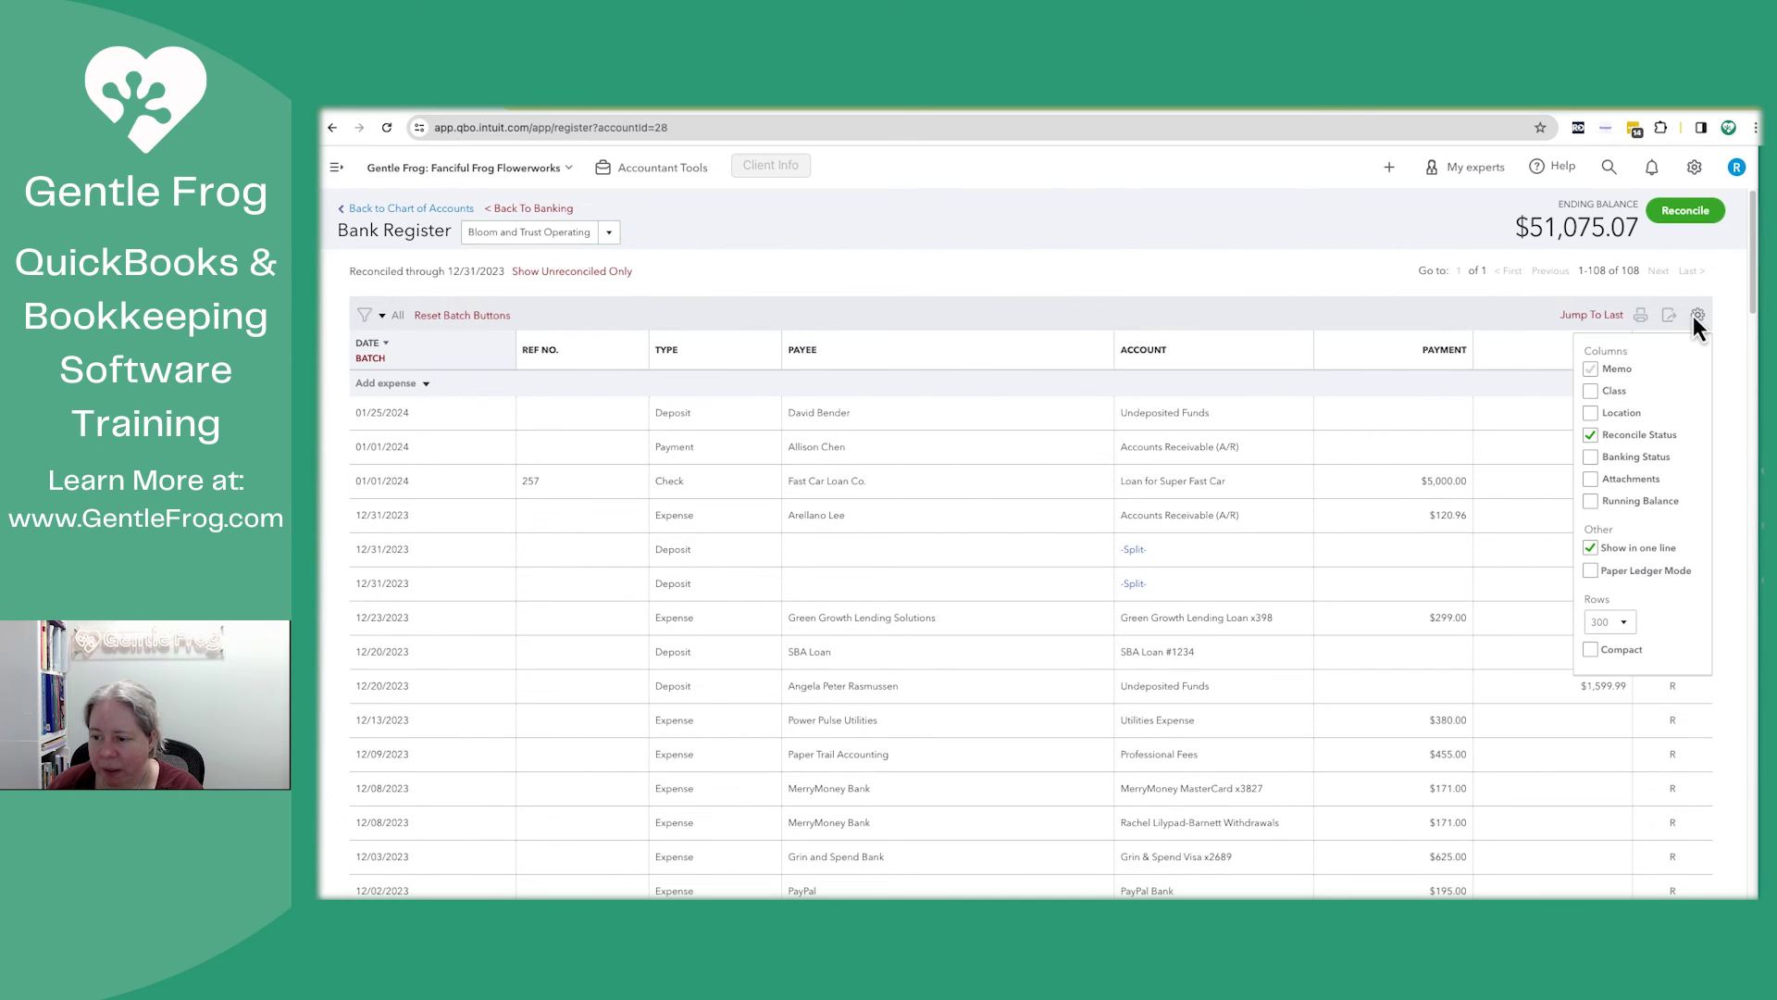
left_click(1589, 501)
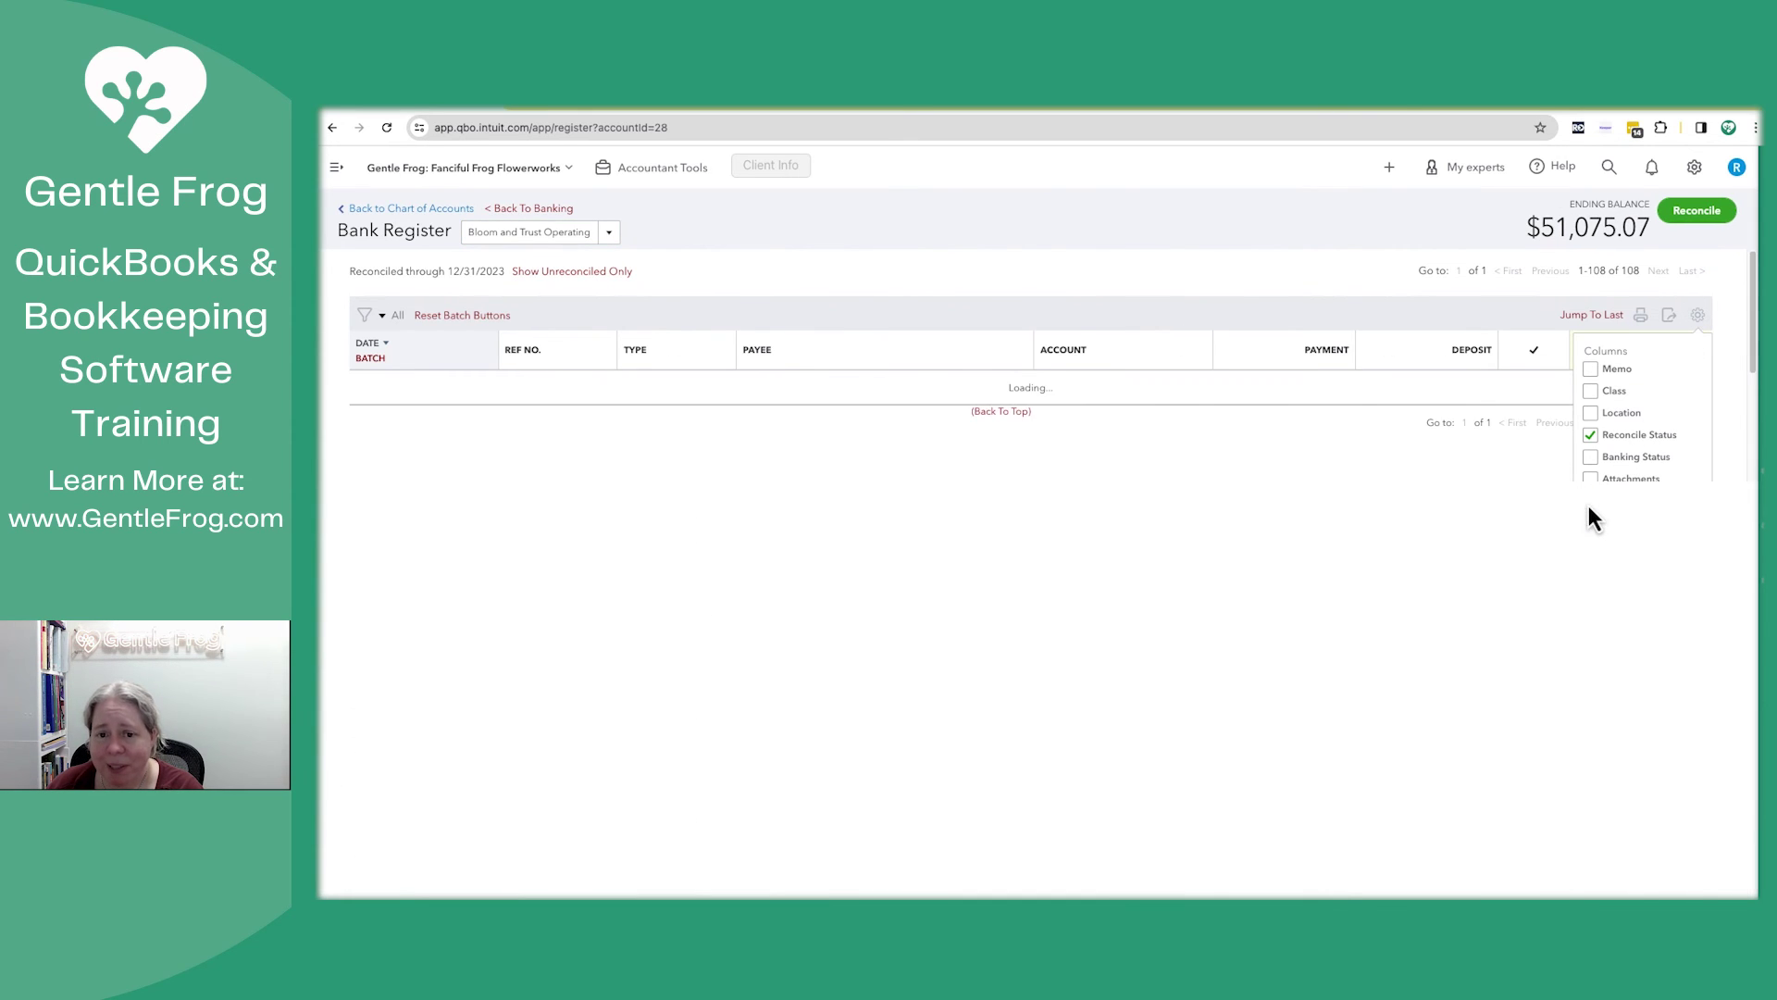
left_click(1698, 319)
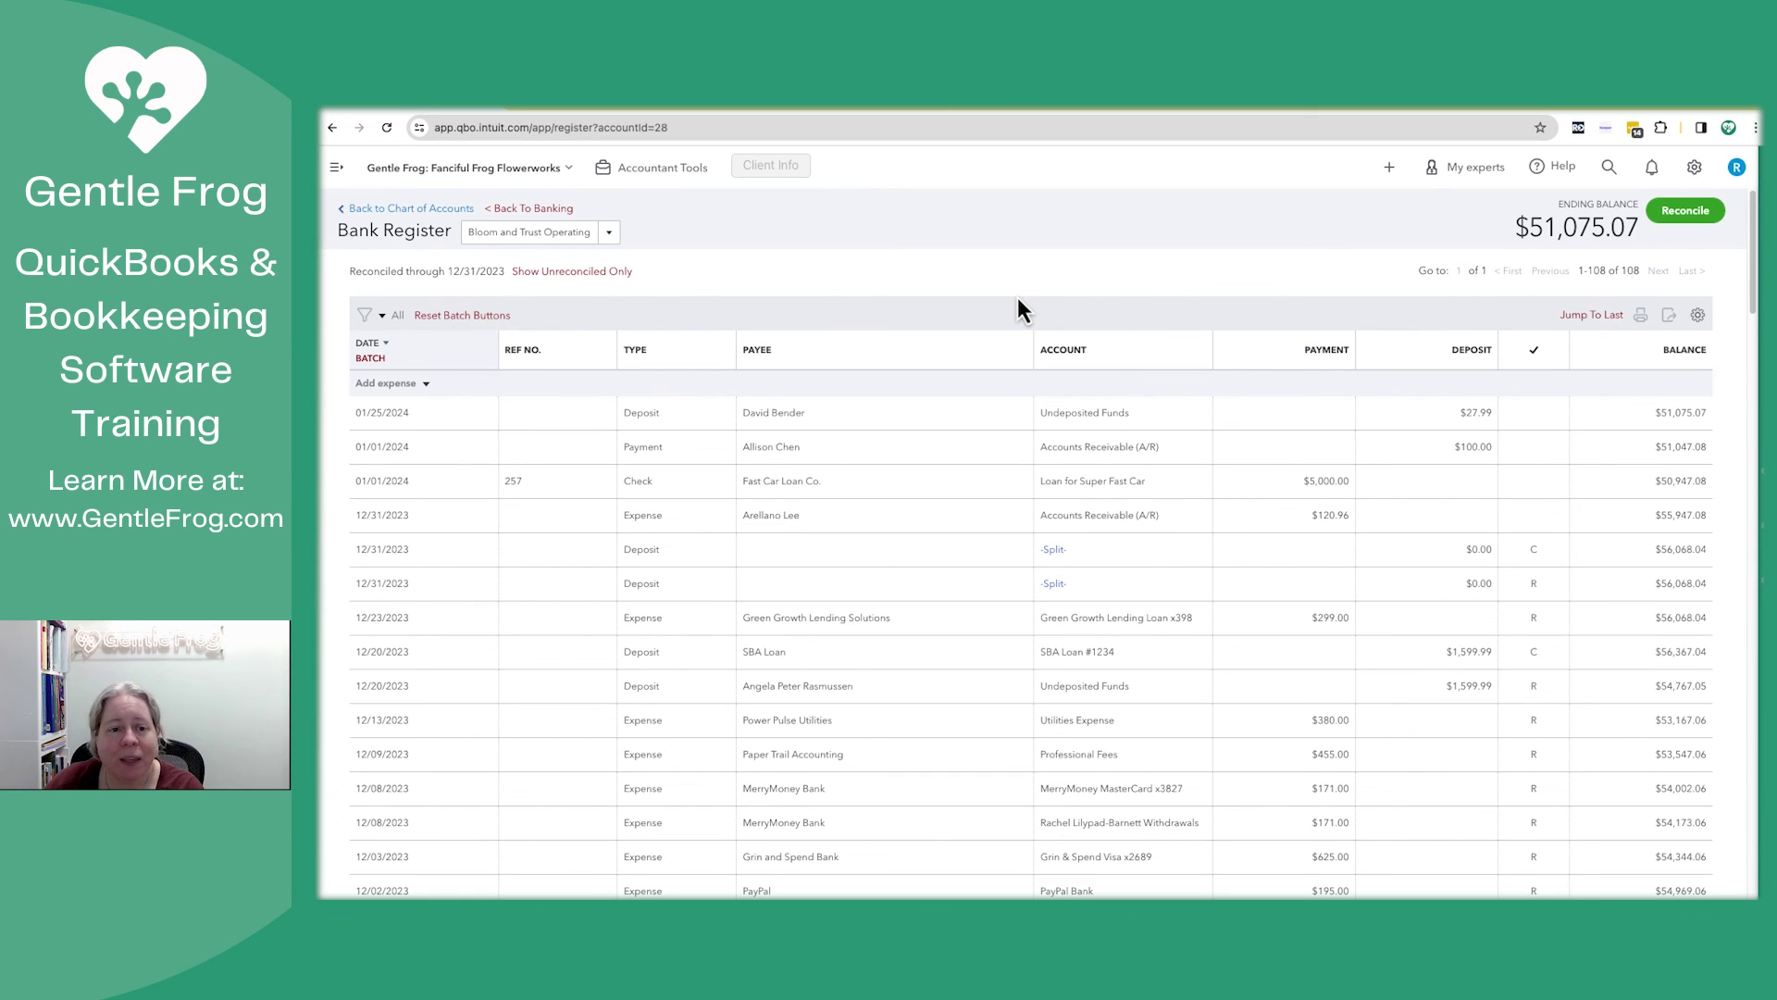
Step: Run the Balance Sheet report with the report period set to All Dates
left_click(336, 168)
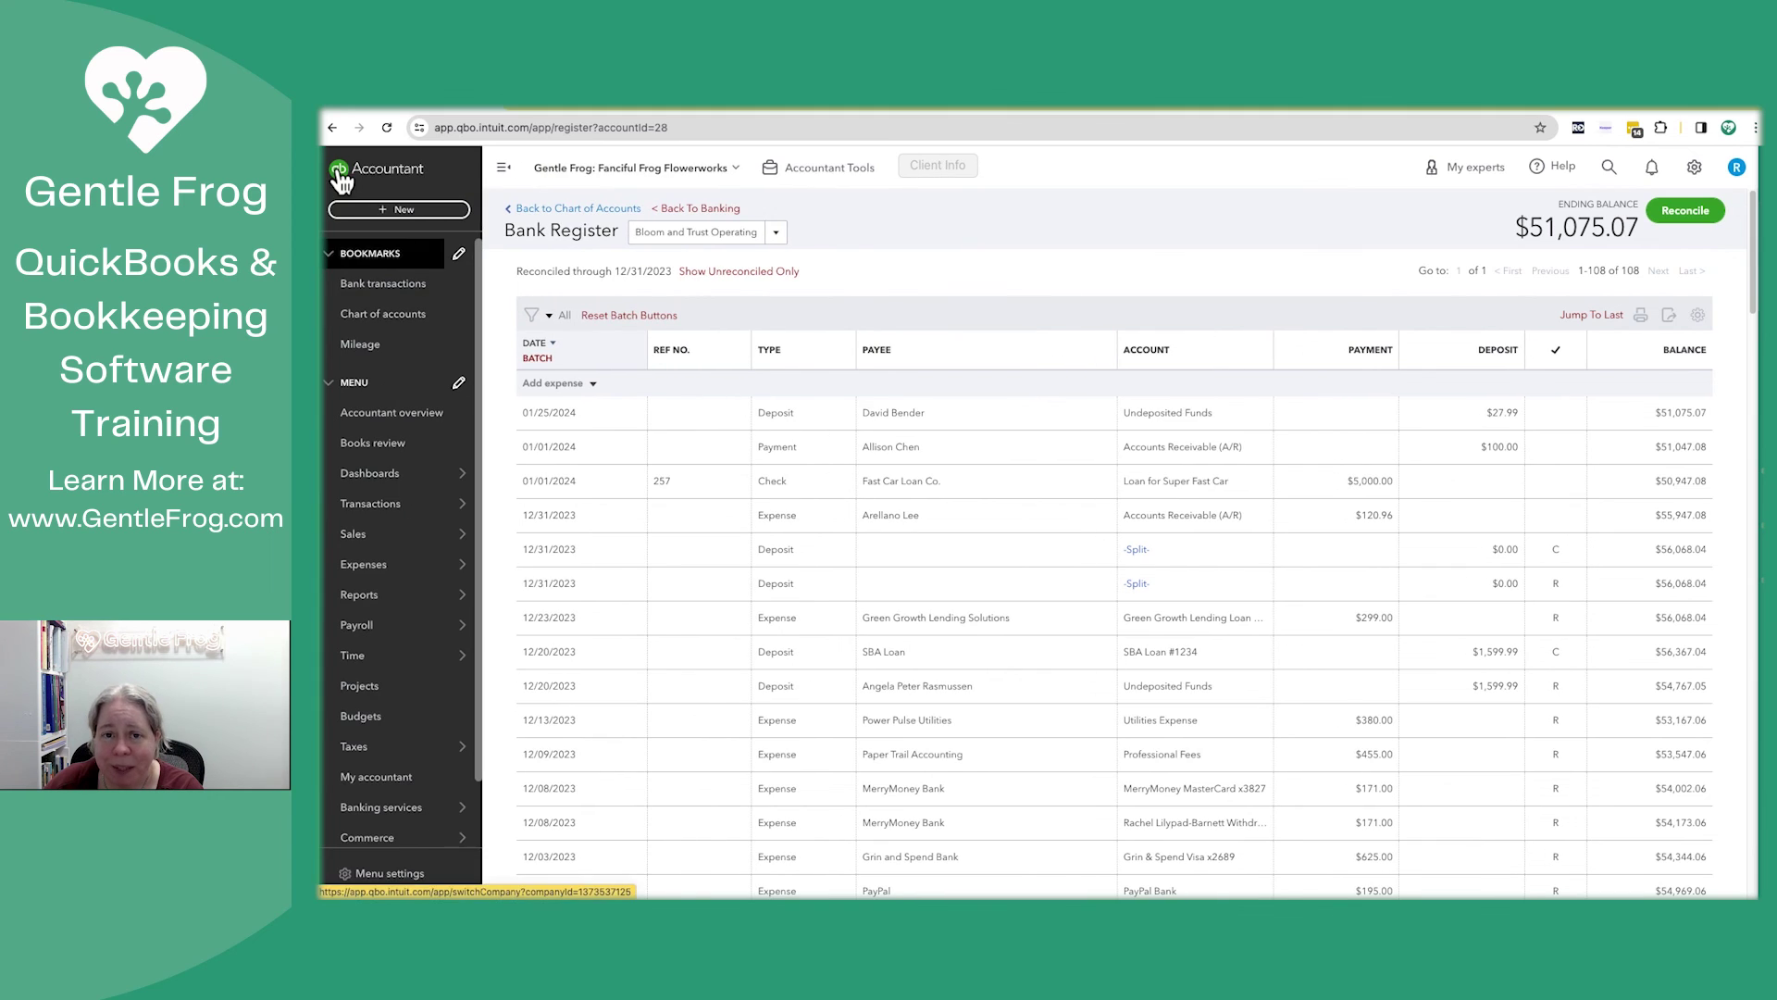
left_click(361, 596)
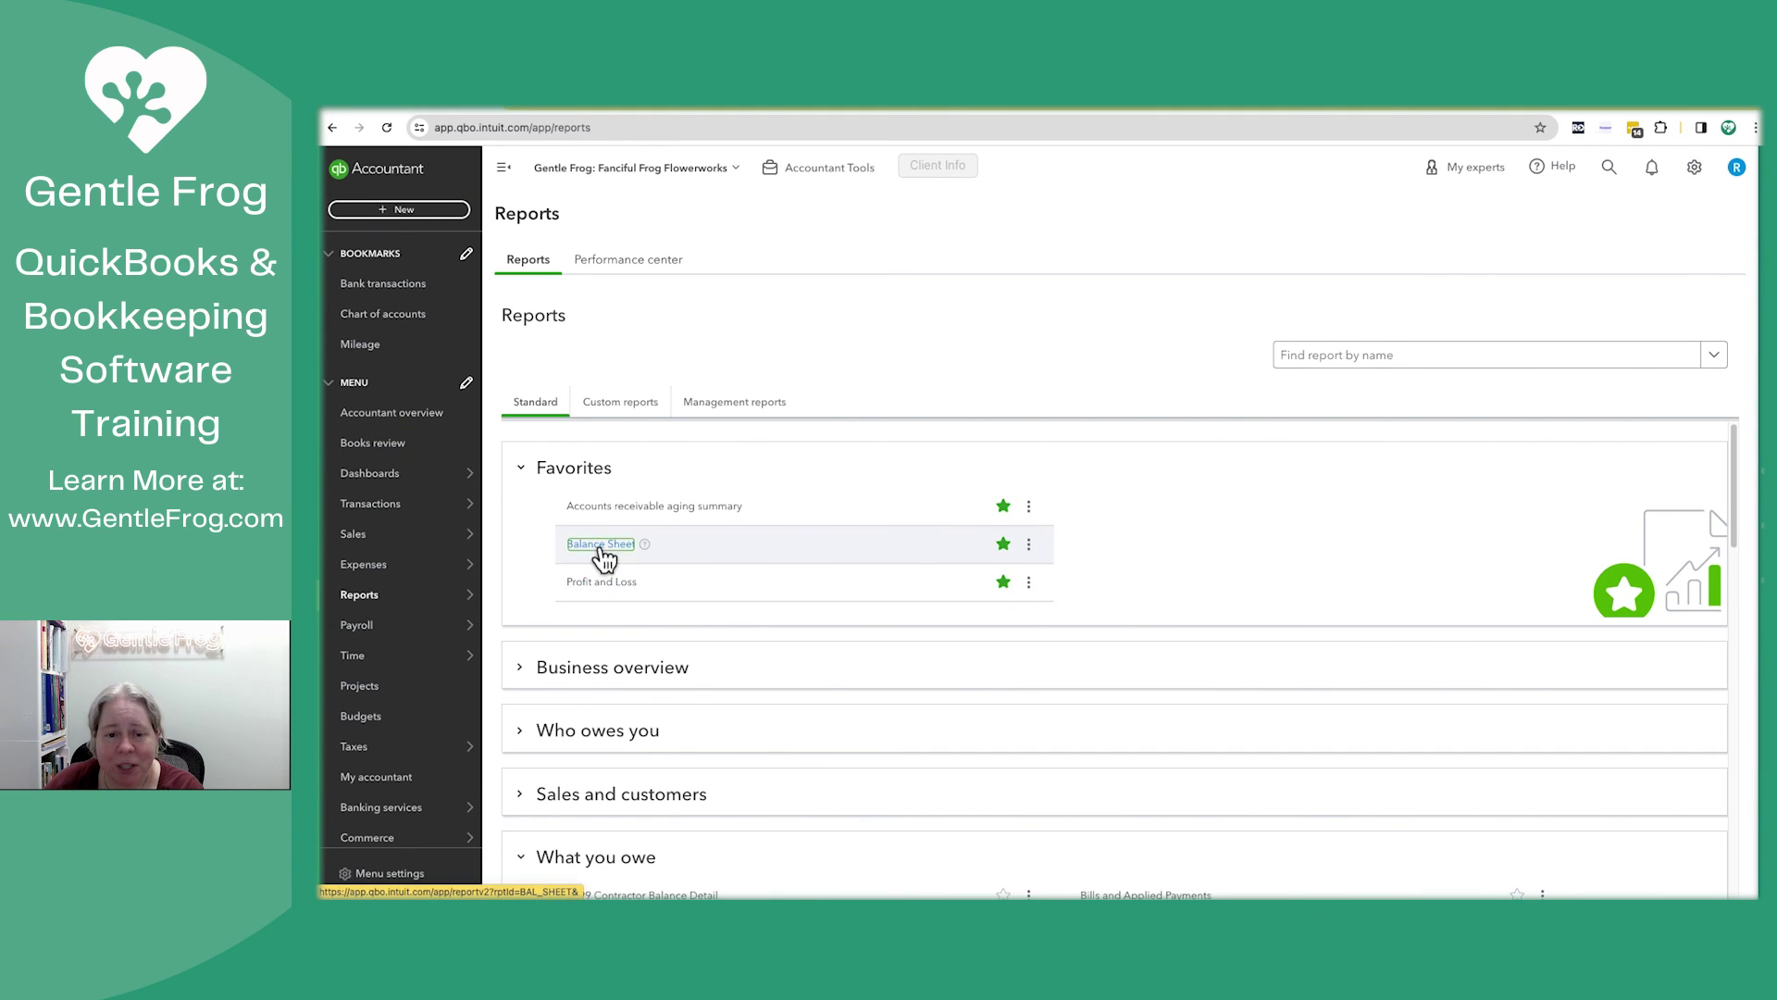
left_click(601, 545)
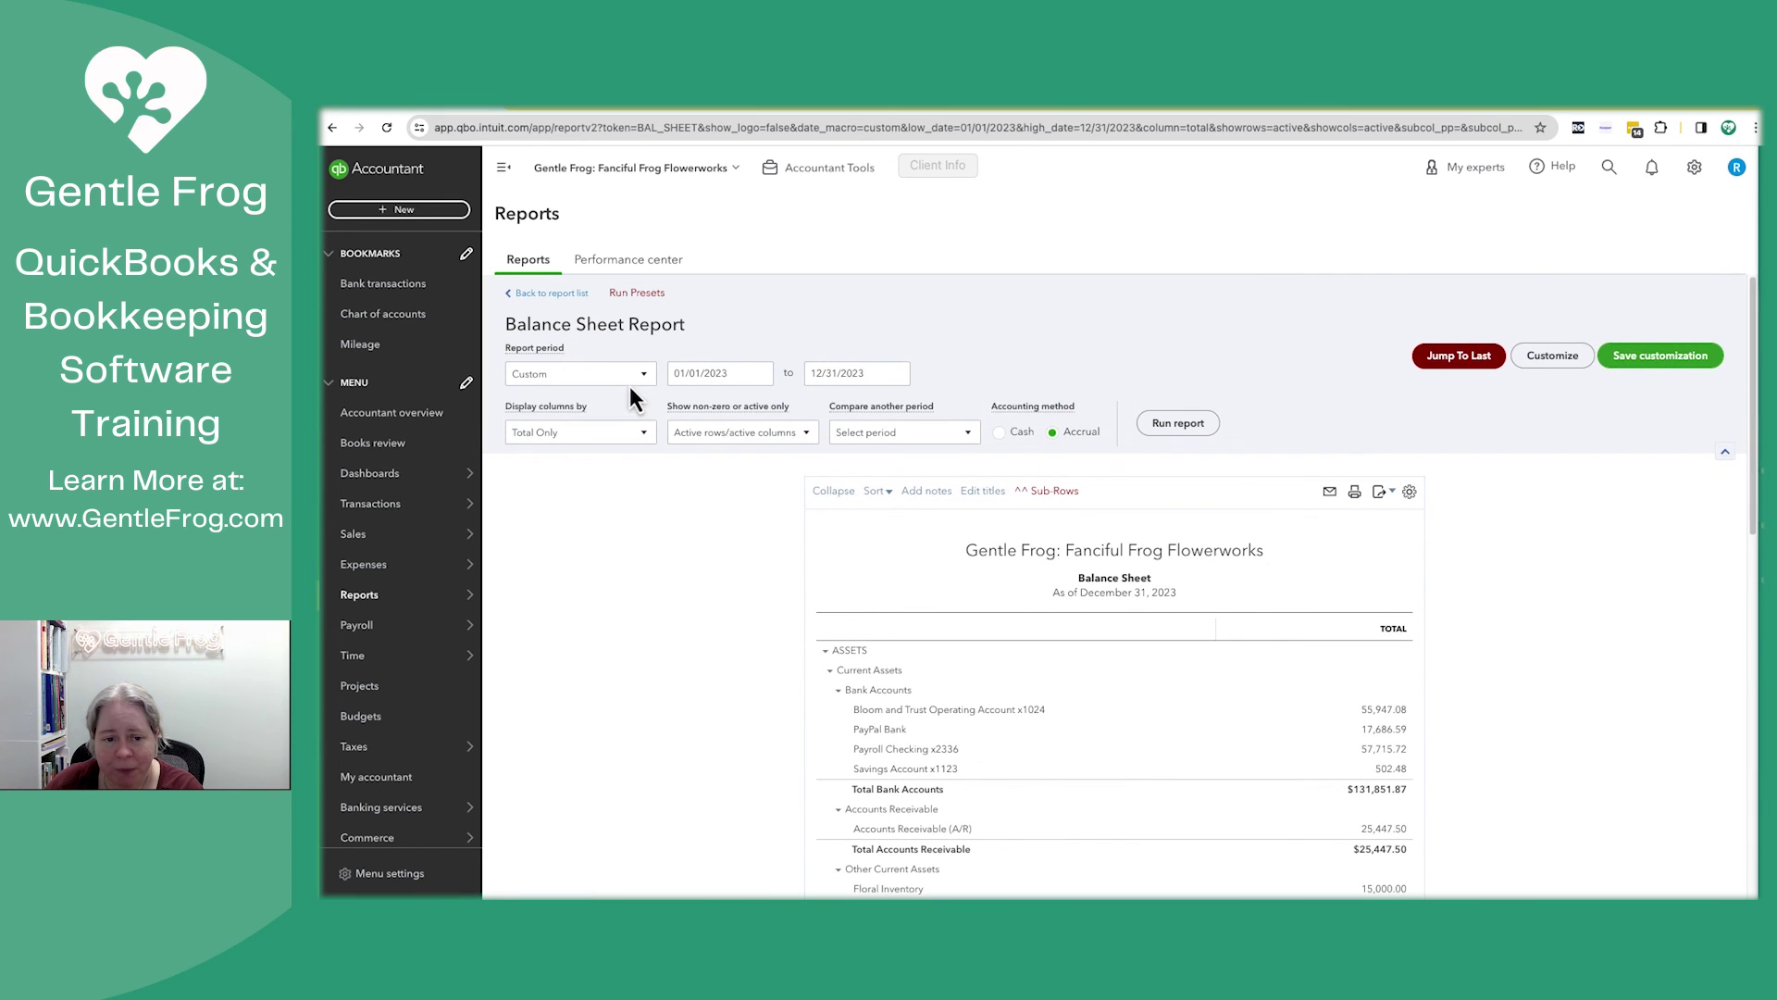
left_click(619, 374)
left_click(603, 397)
left_click(1178, 424)
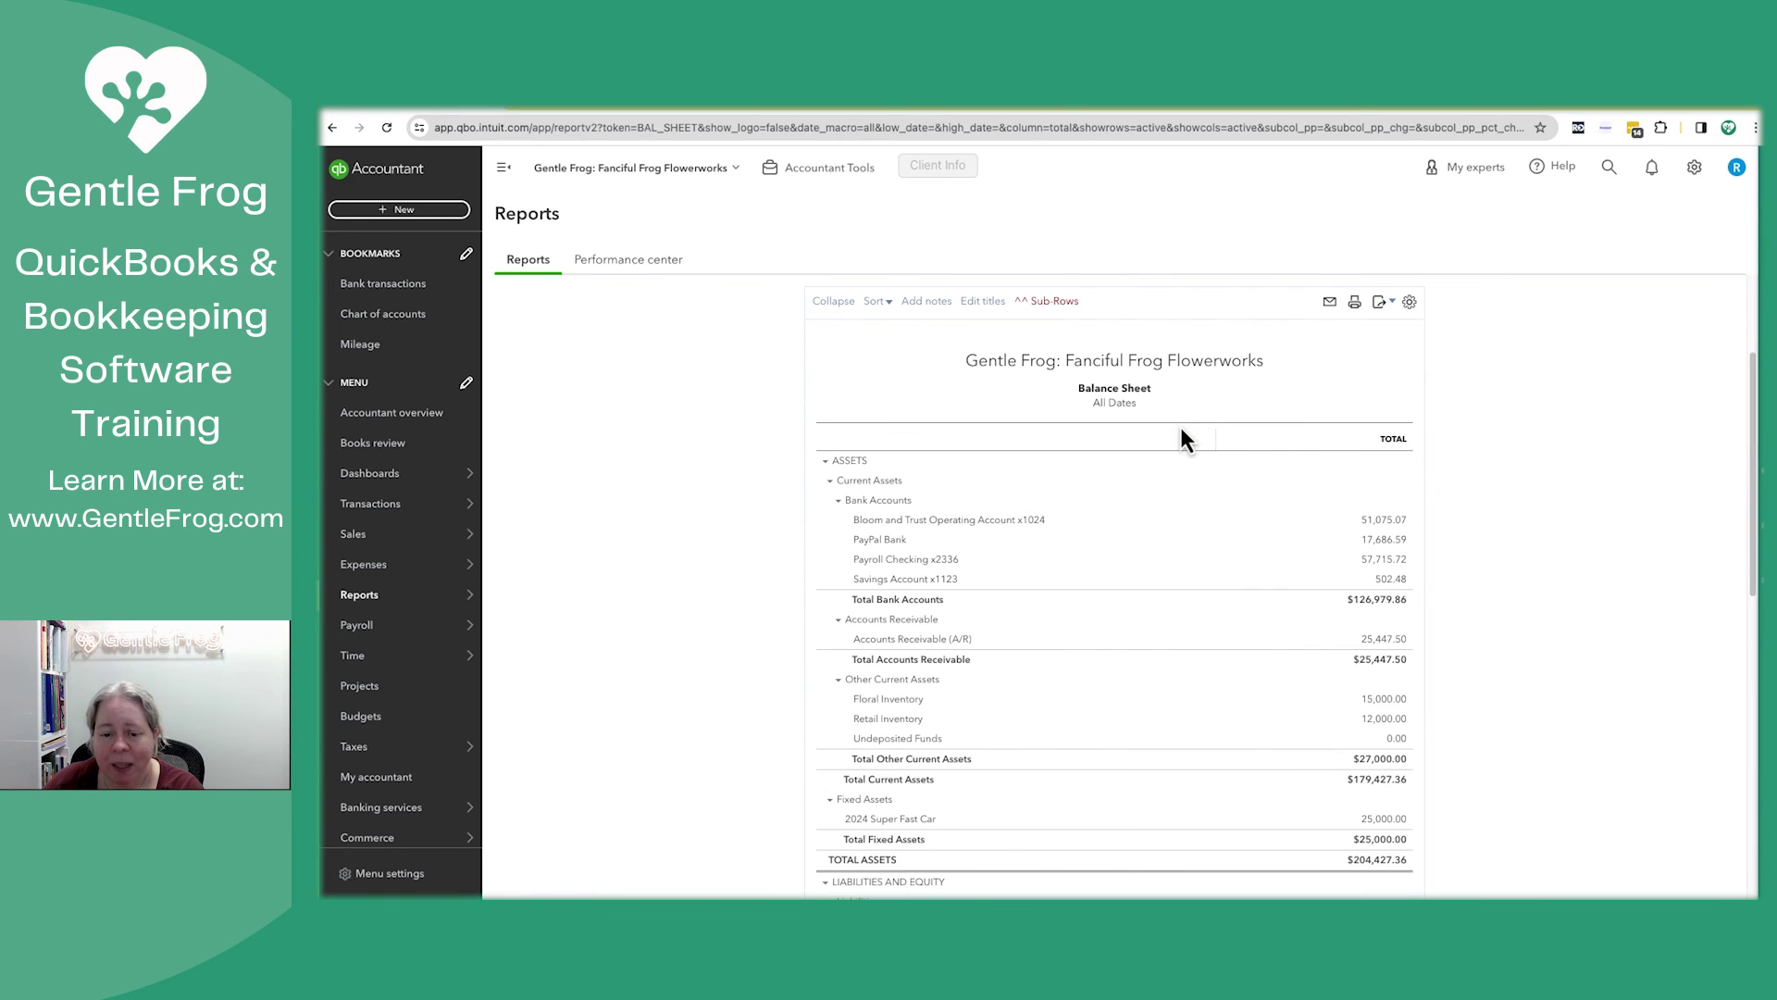
Step: Review the Balance Sheet: 2024 Super Fast Car at 25,000.00 and Loan for Super Fast Car at 20,000.00
scroll(900, 587, "down", 3)
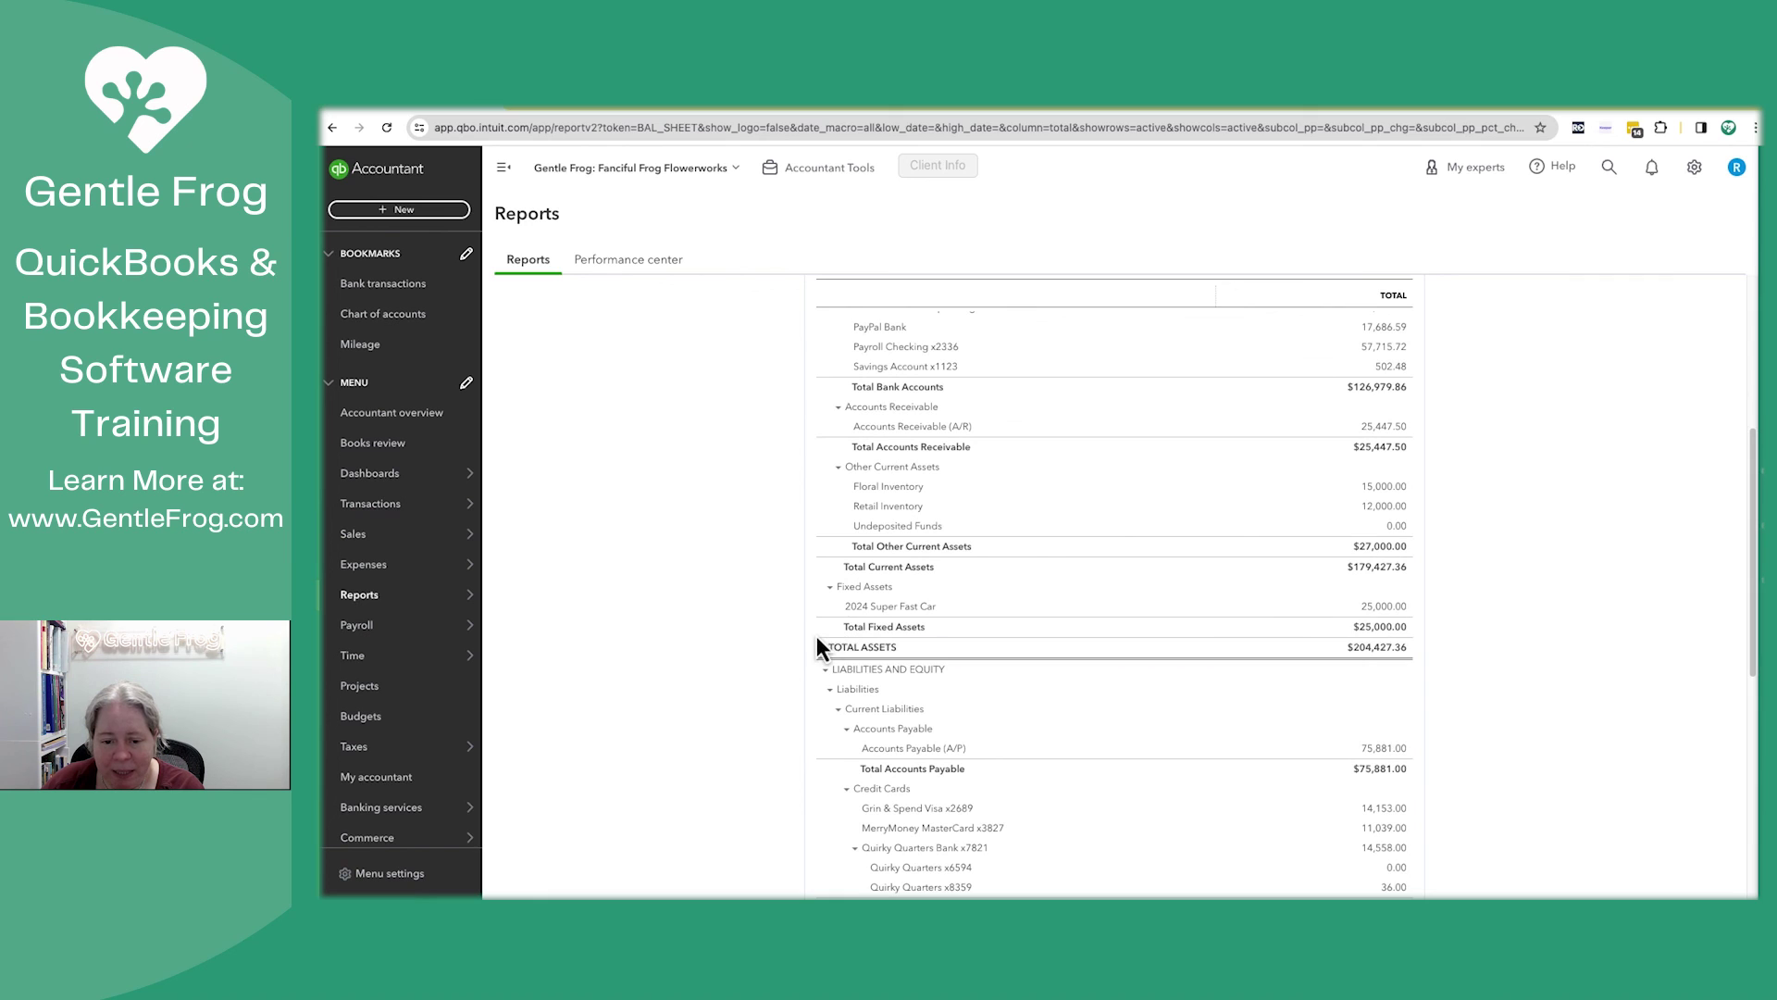
scroll(817, 638, "down", 5)
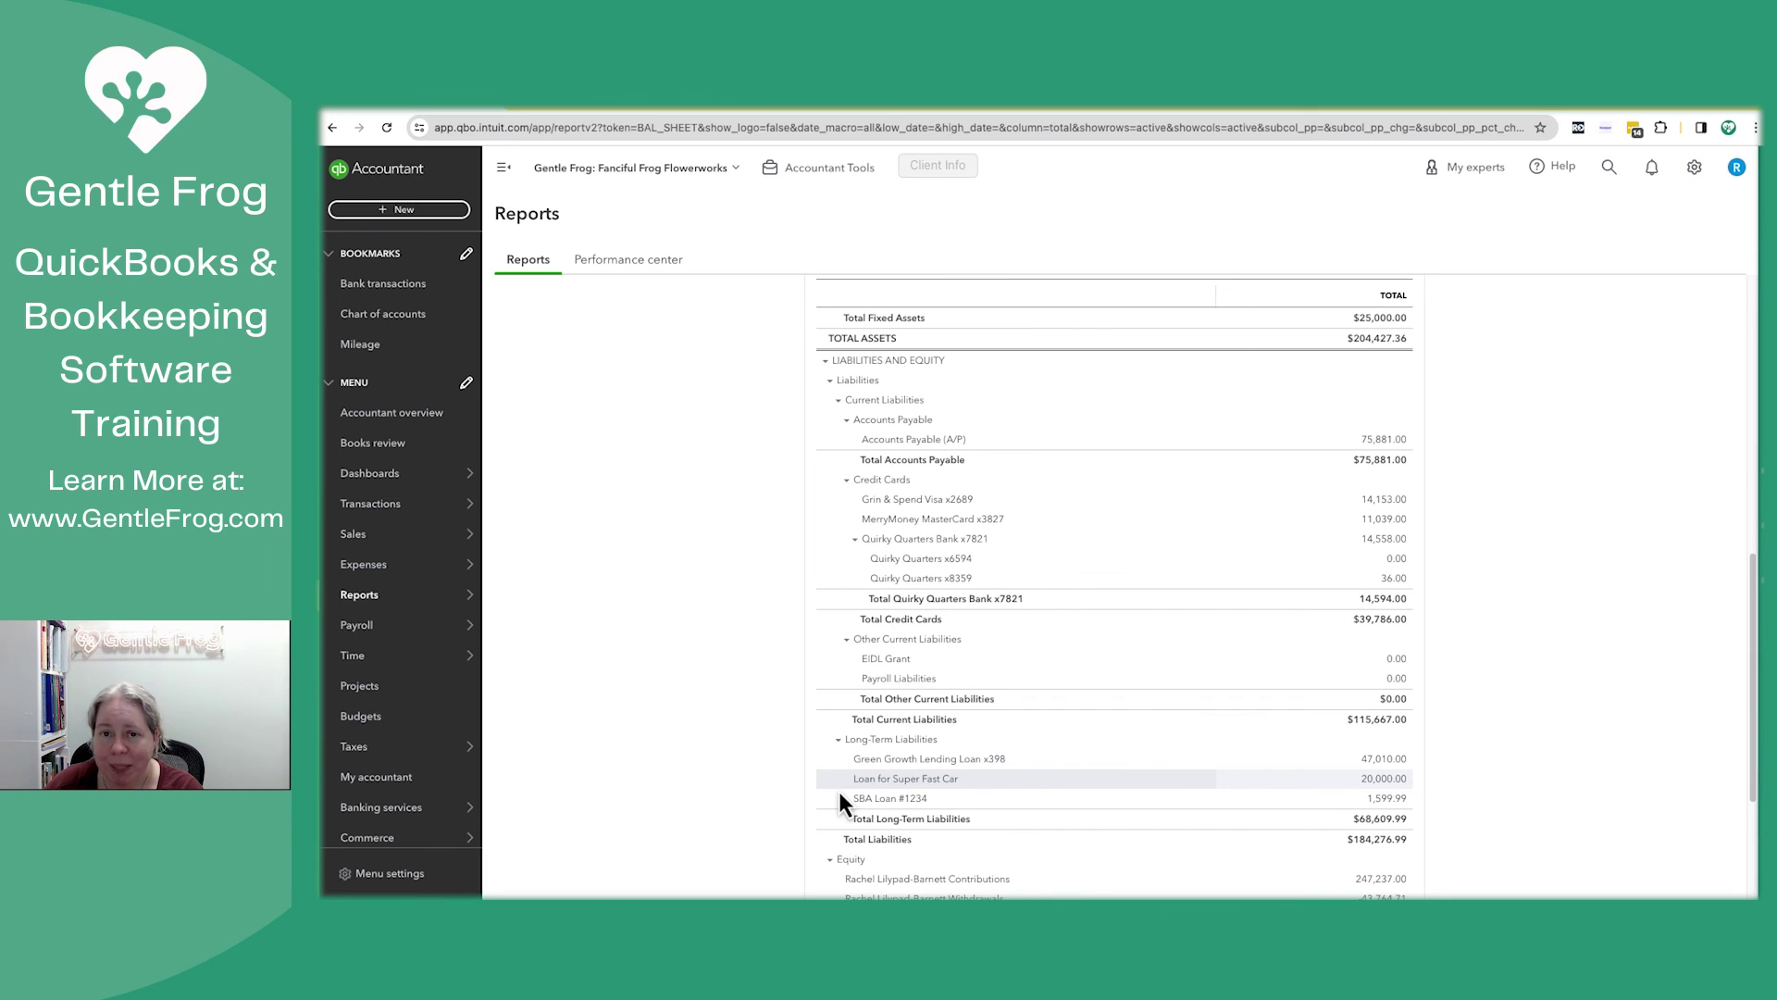
scroll(828, 875, "up", 1)
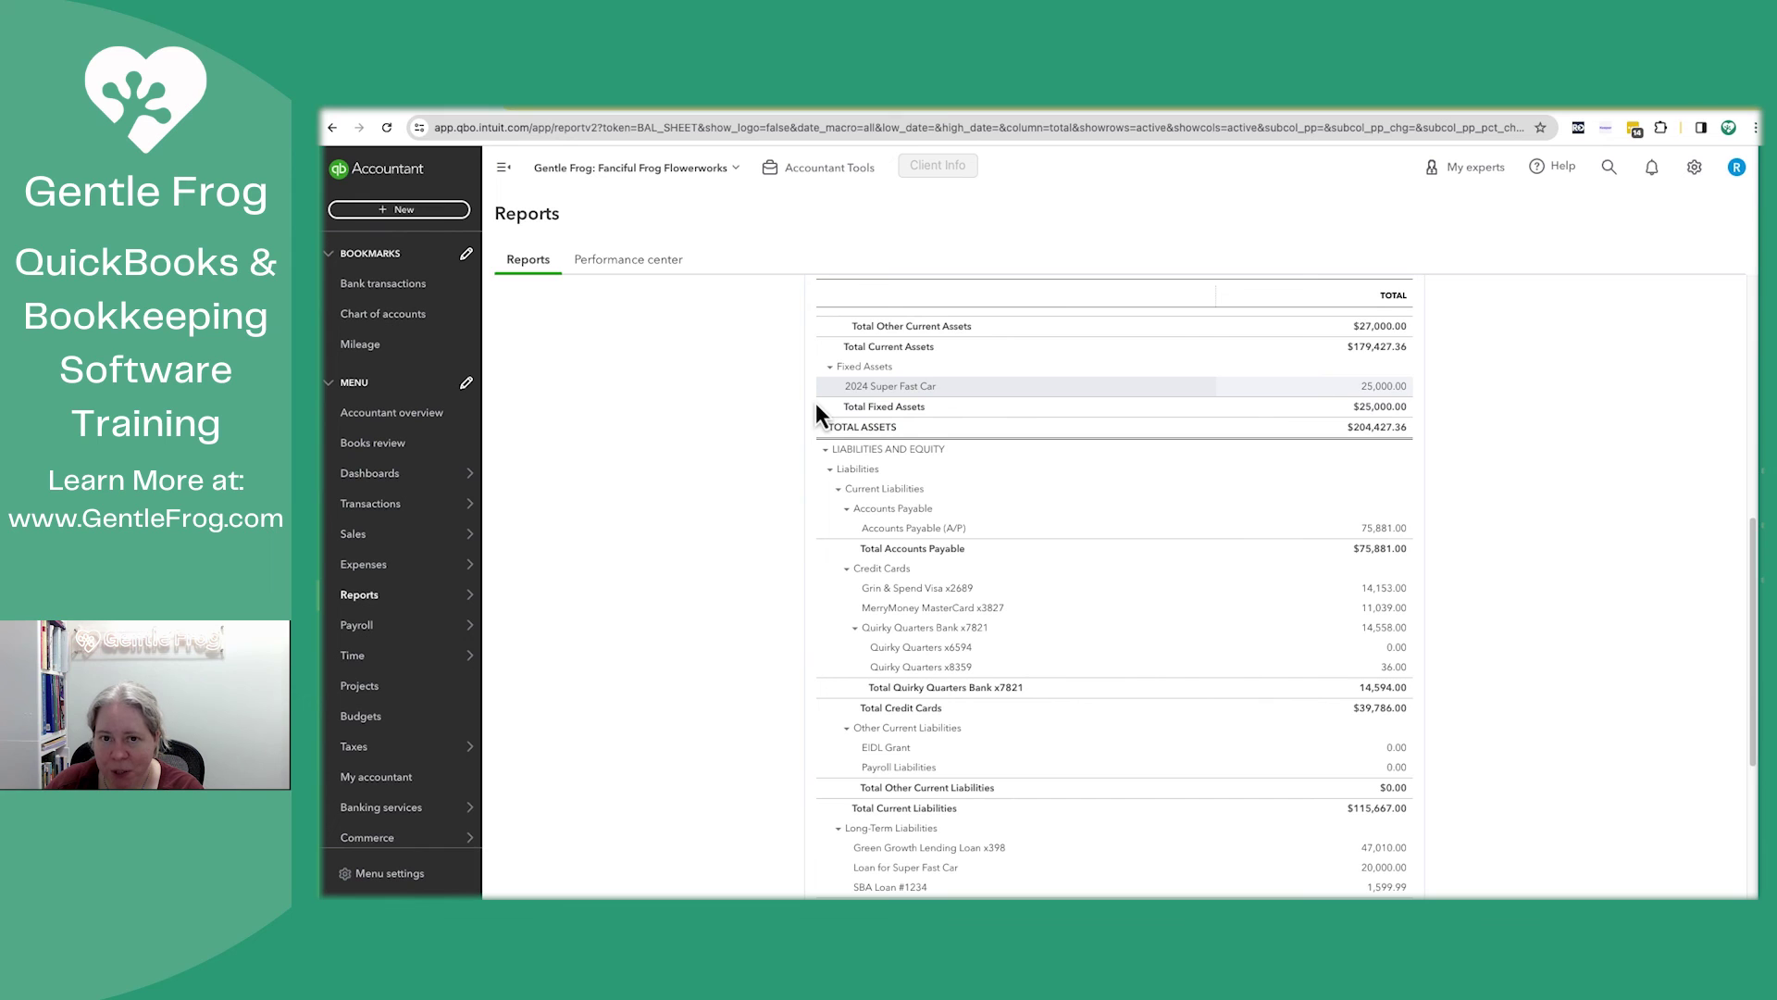
scroll(817, 410, "up", 6)
scroll(815, 403, "up", 1)
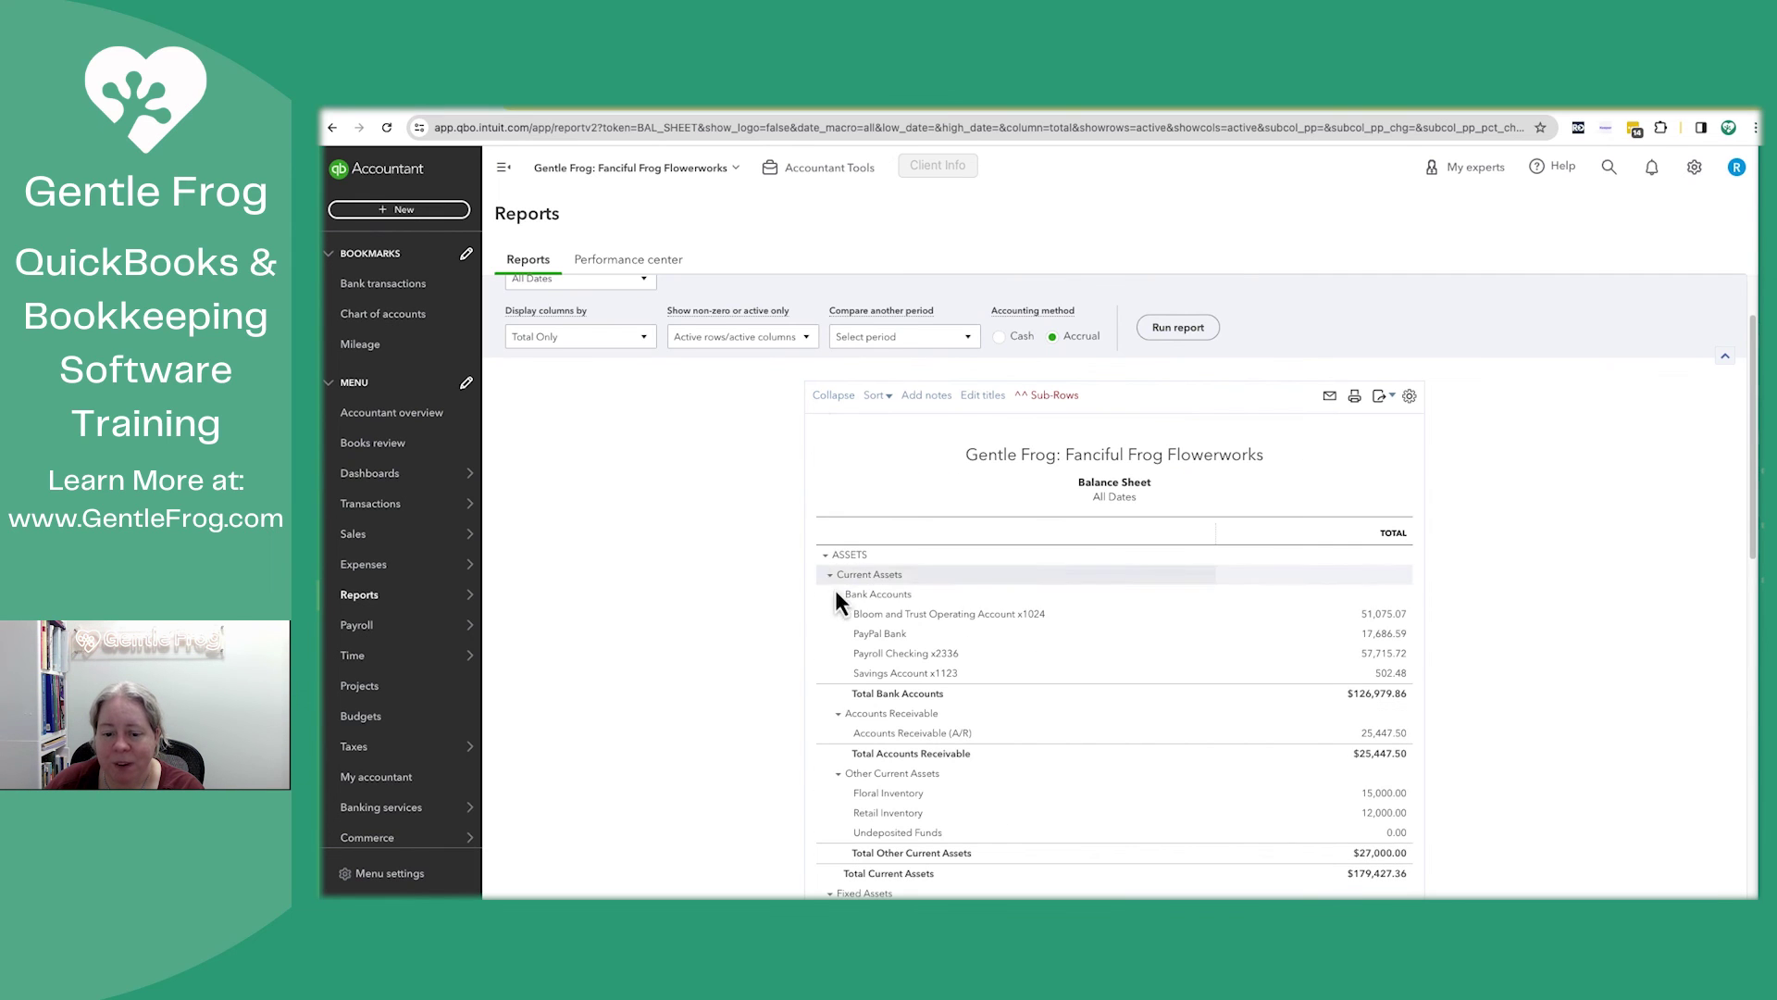